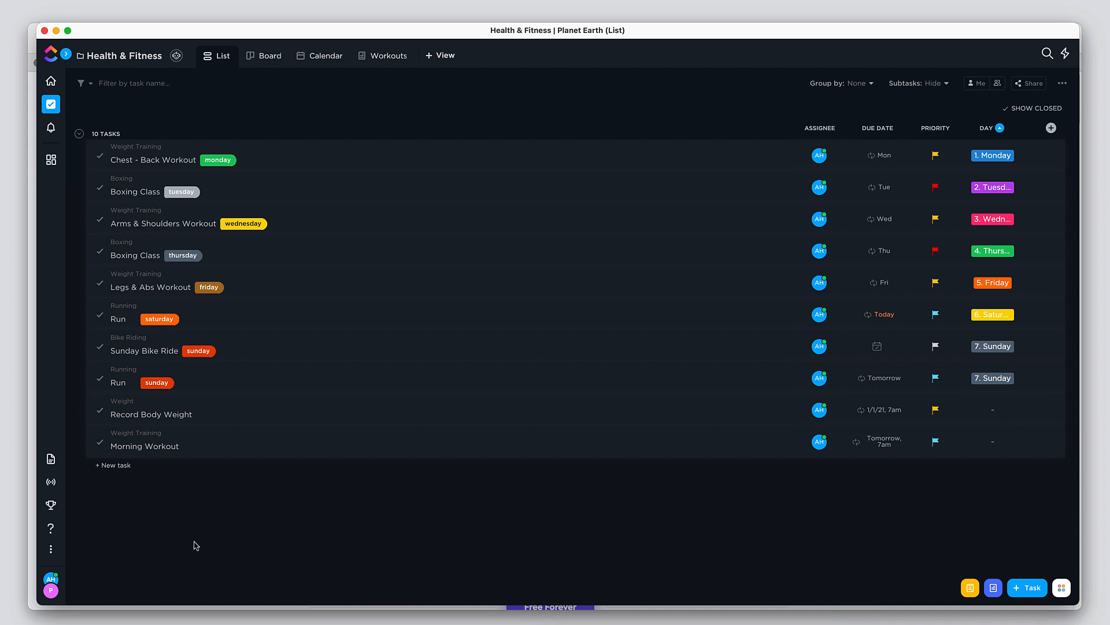
View the setup form for adding a new workspace and cancel it without creating one
left_click(52, 590)
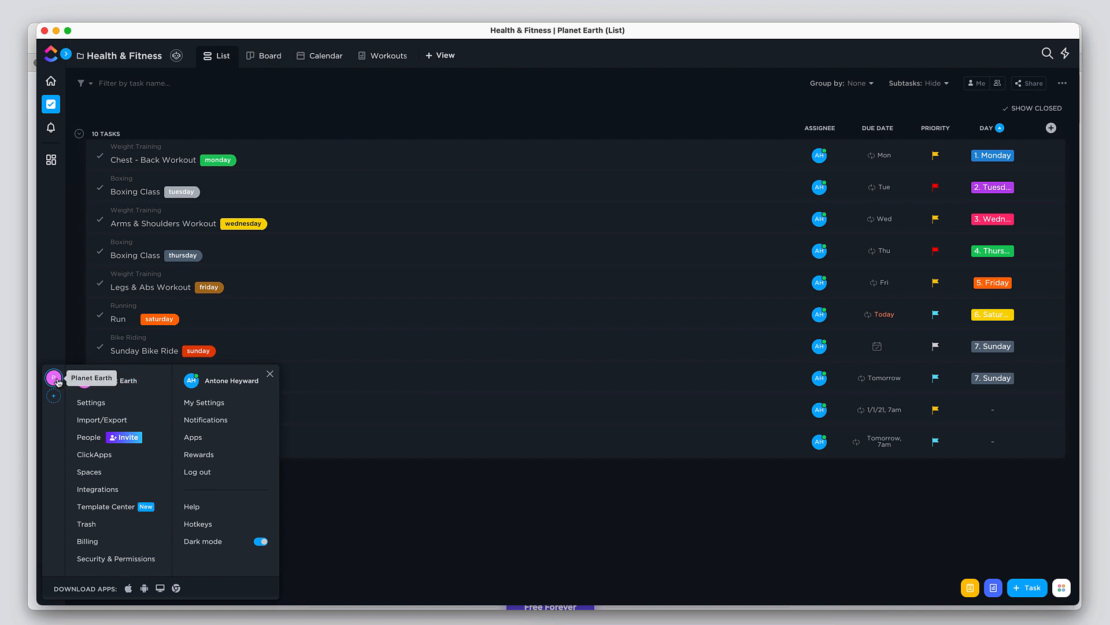
left_click(53, 396)
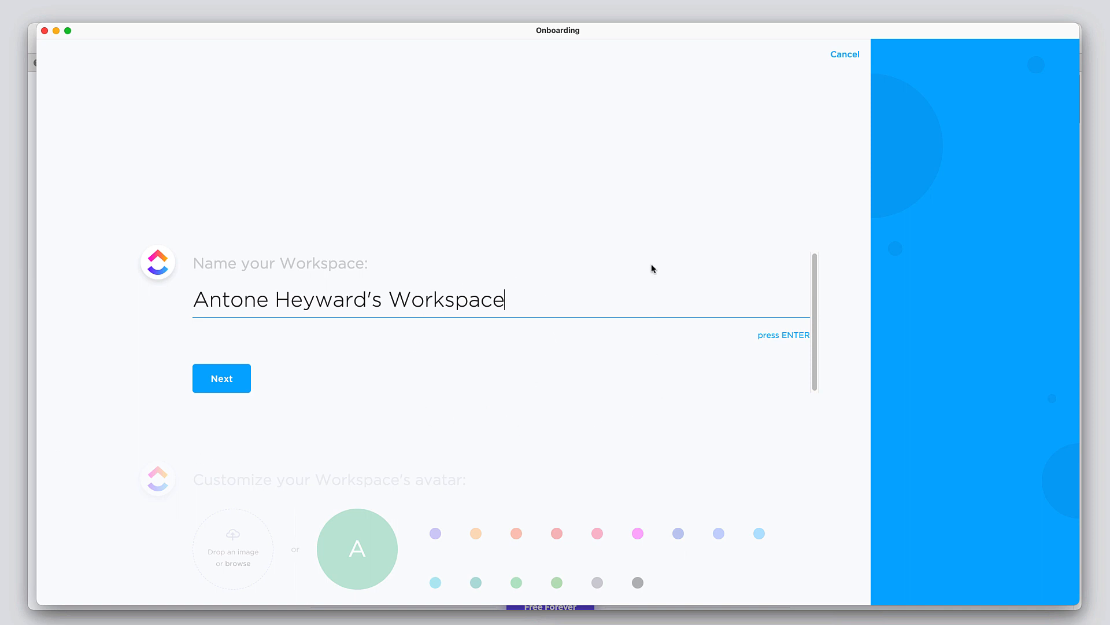
left_click(845, 55)
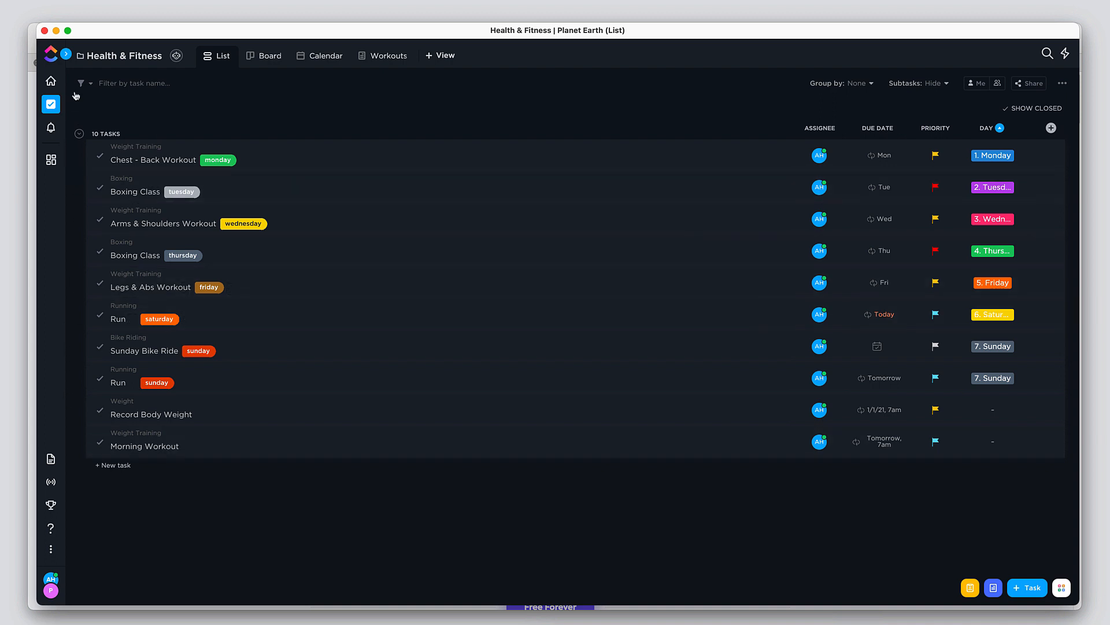
Show the spaces sidebar and collapse the Health & Fitness folder and the Personal space
left_click(66, 56)
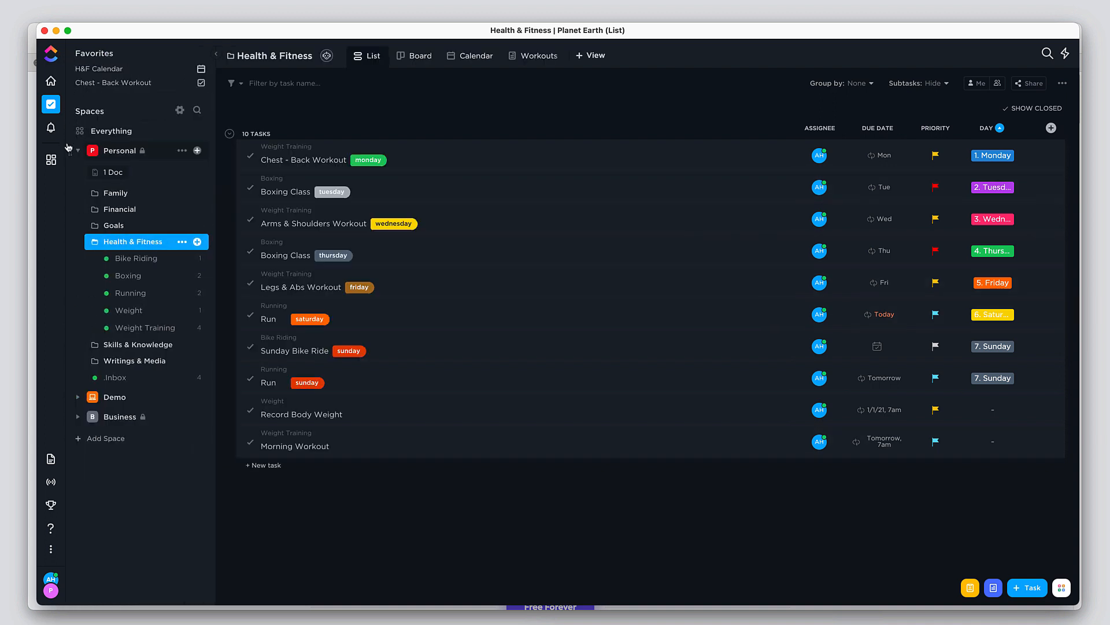
left_click(97, 245)
left_click(77, 150)
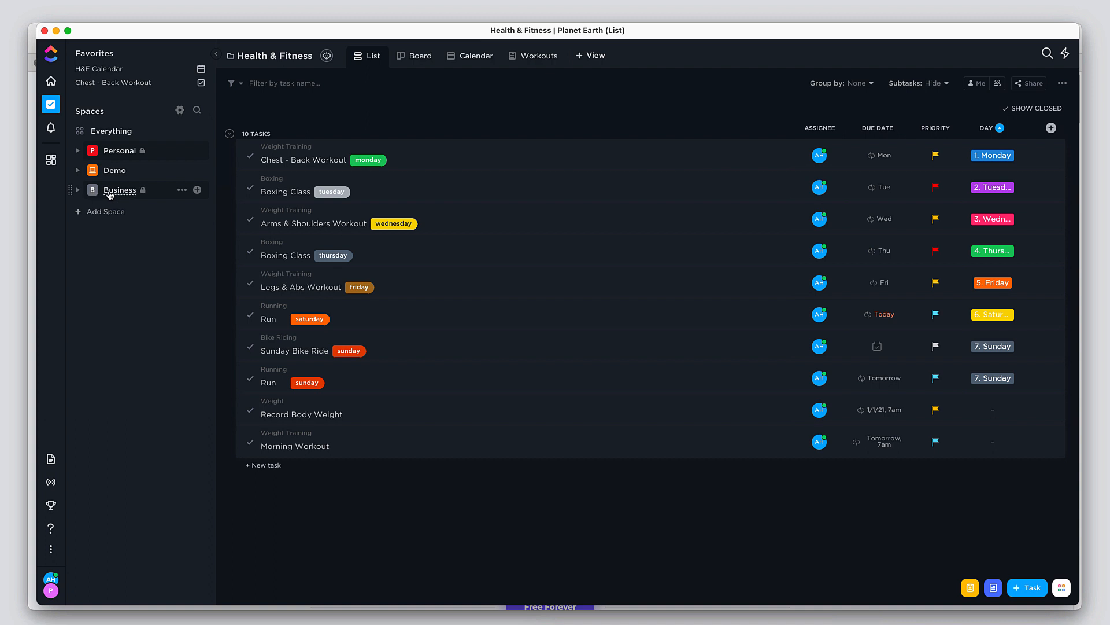
Browse the Kanban, Content, Normal, Marketing, Scrum and Custom task status templates in the Demo space's settings and close without saving
left_click(183, 174)
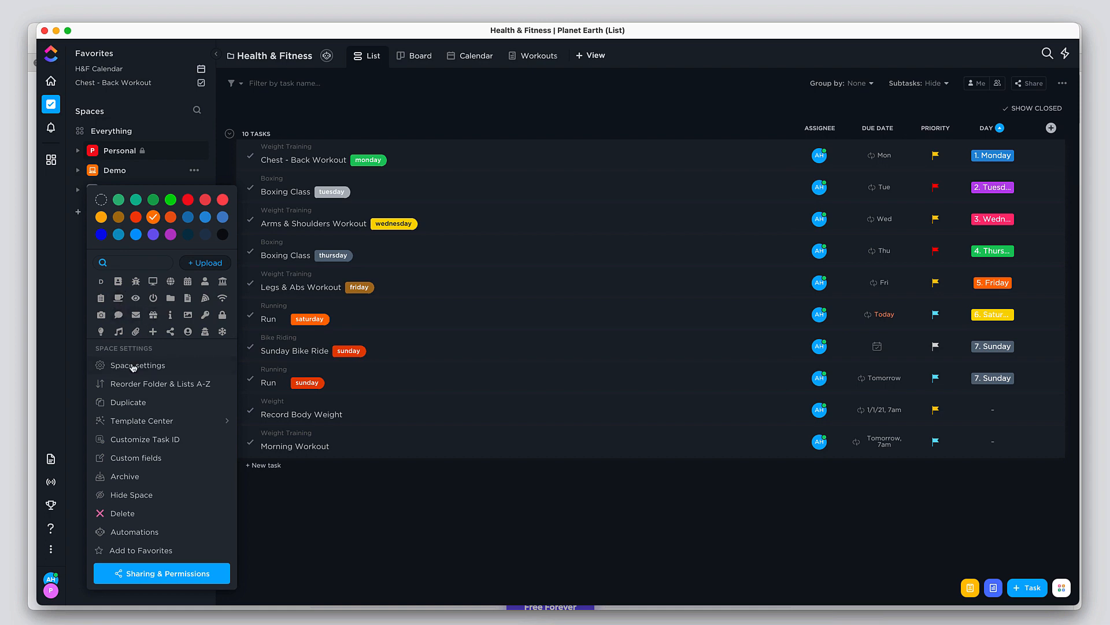
left_click(168, 368)
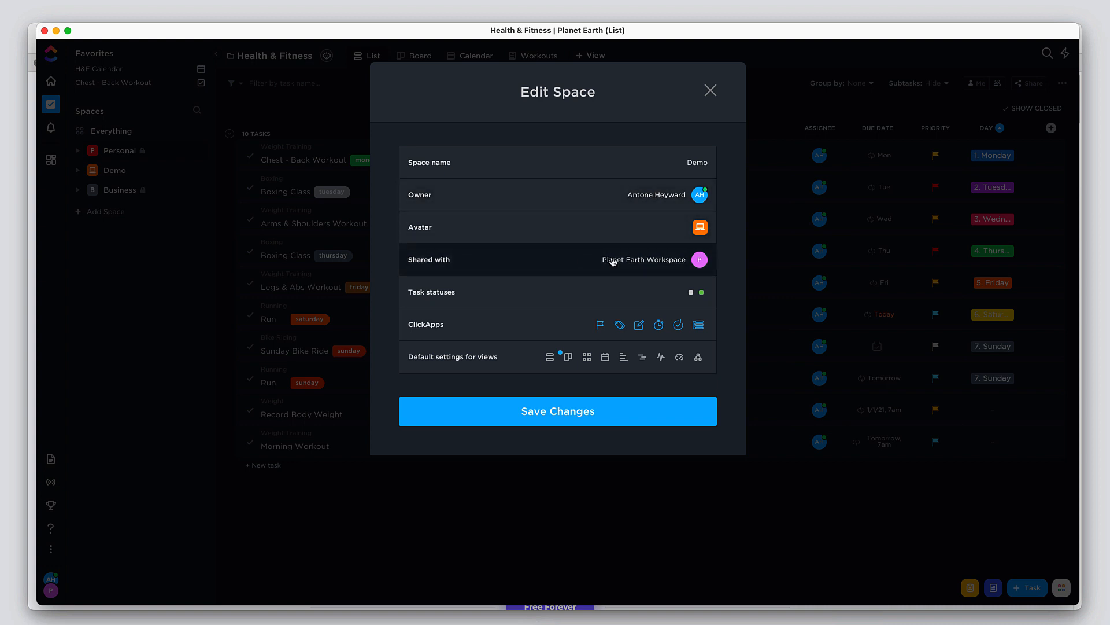
left_click(508, 293)
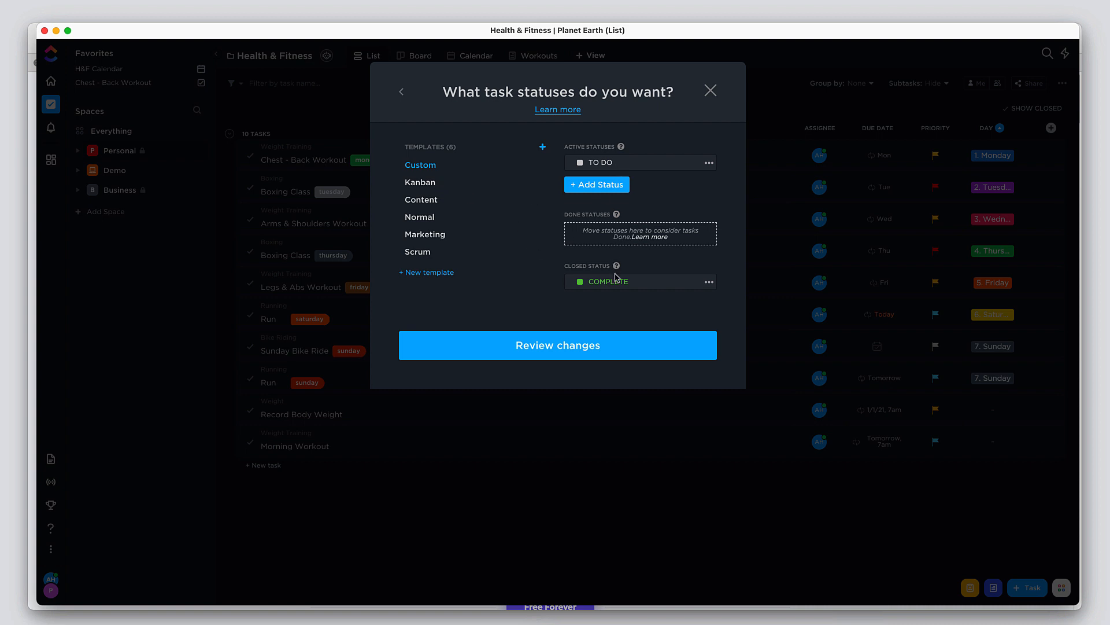
left_click(421, 184)
left_click(431, 206)
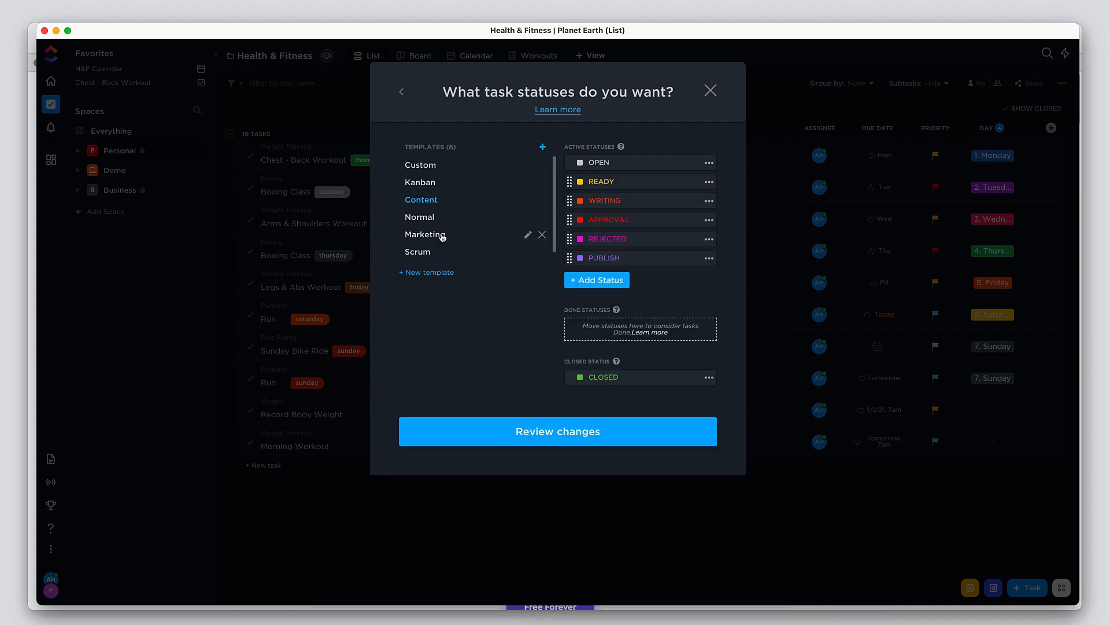
left_click(423, 219)
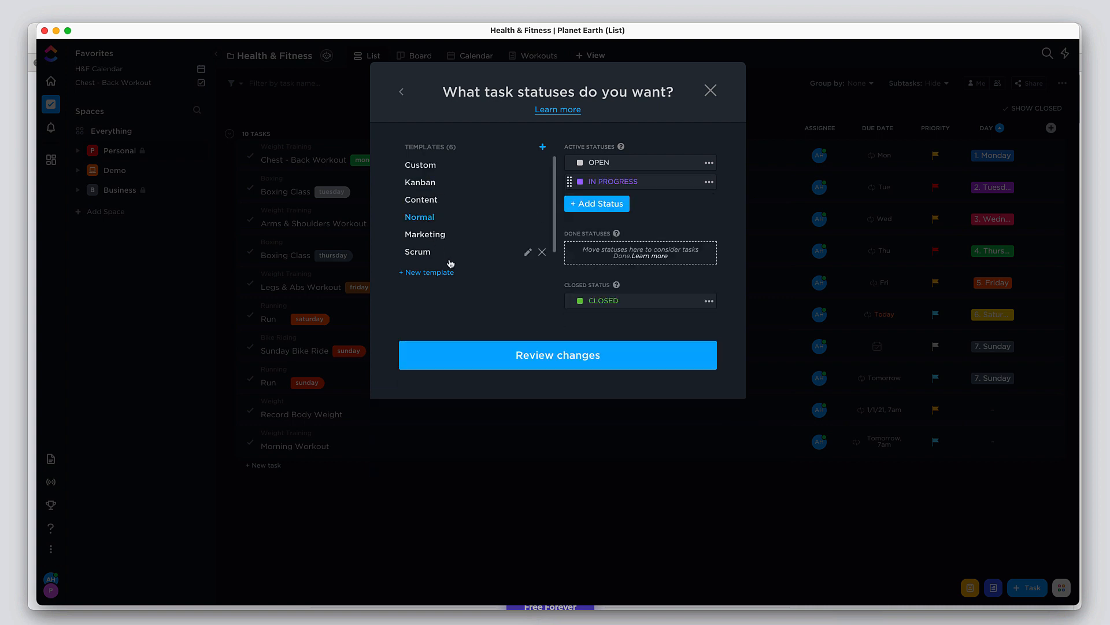
left_click(431, 236)
left_click(429, 254)
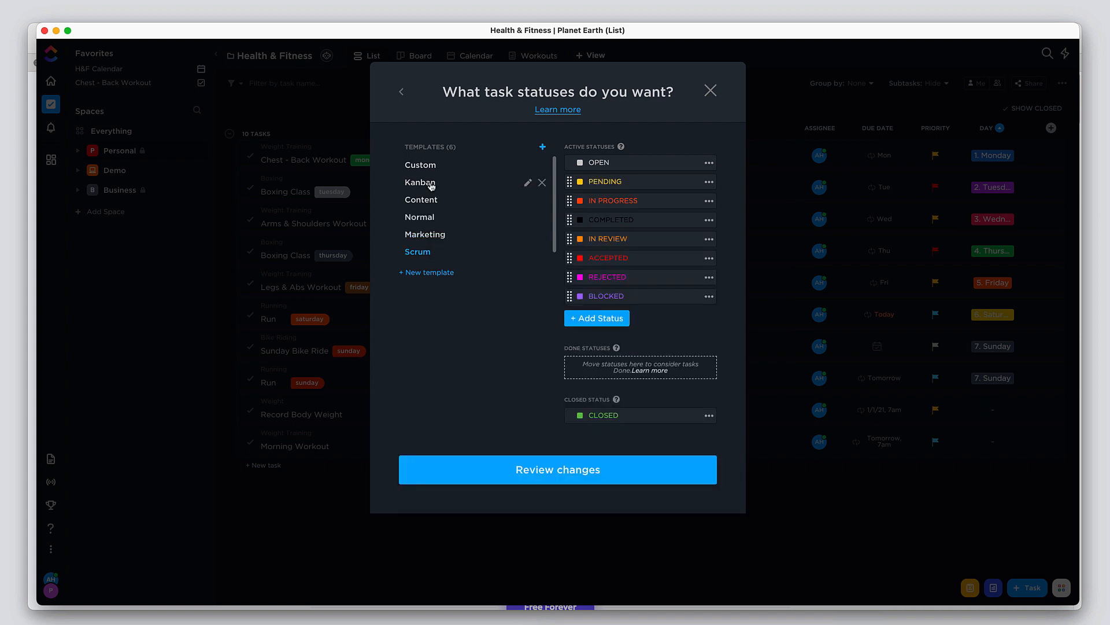
left_click(427, 165)
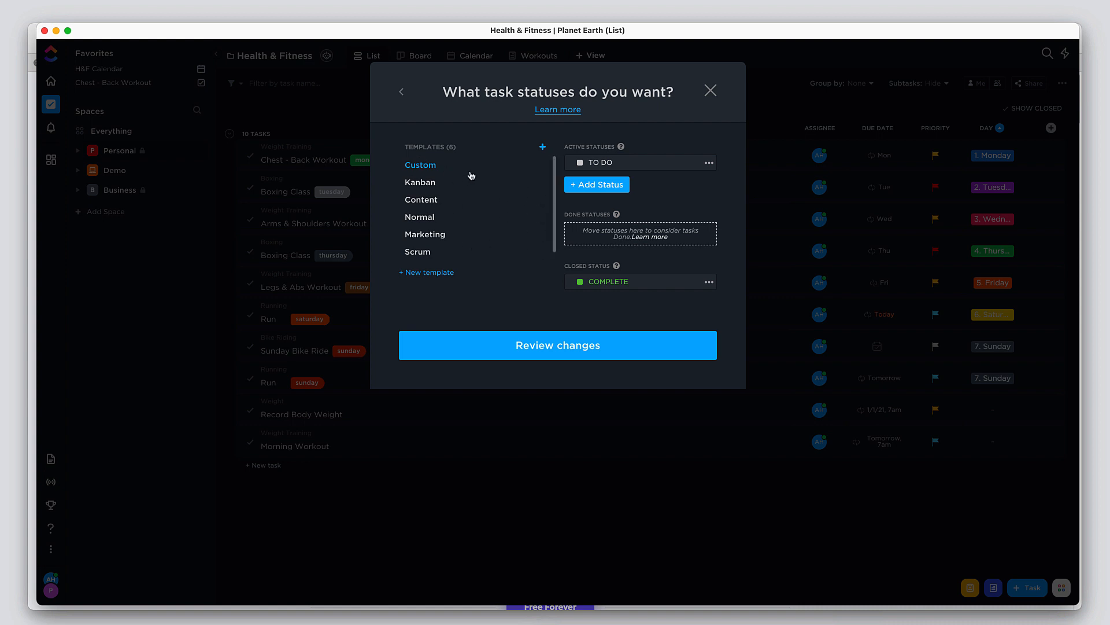
left_click(711, 92)
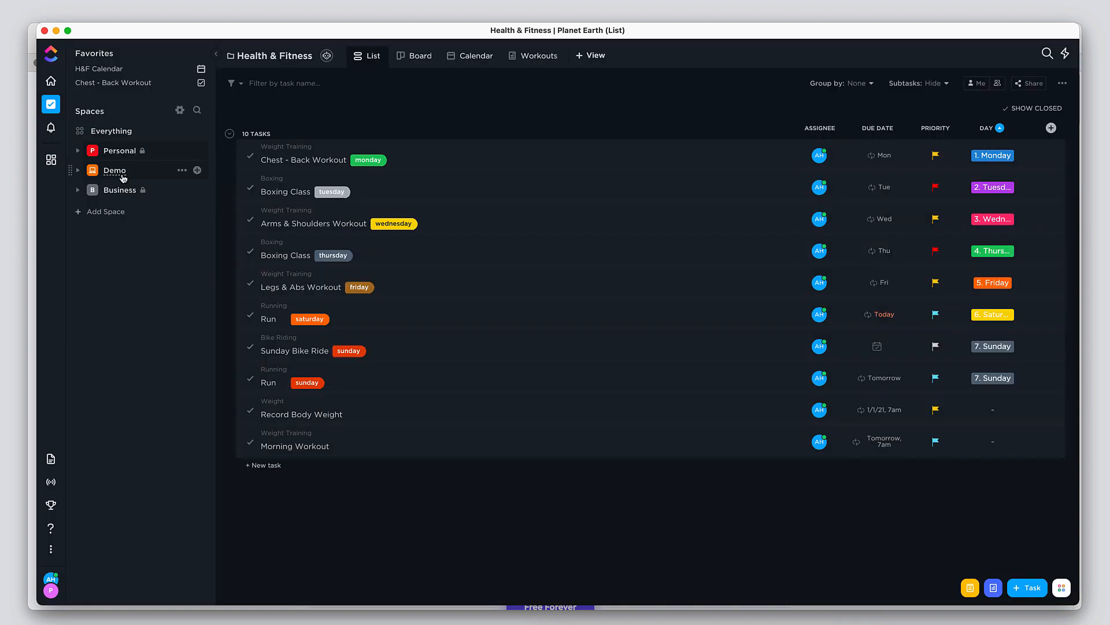
View the Bike Riding list in the Personal space's Health & Fitness folder and return to the folder's own task list
left_click(77, 151)
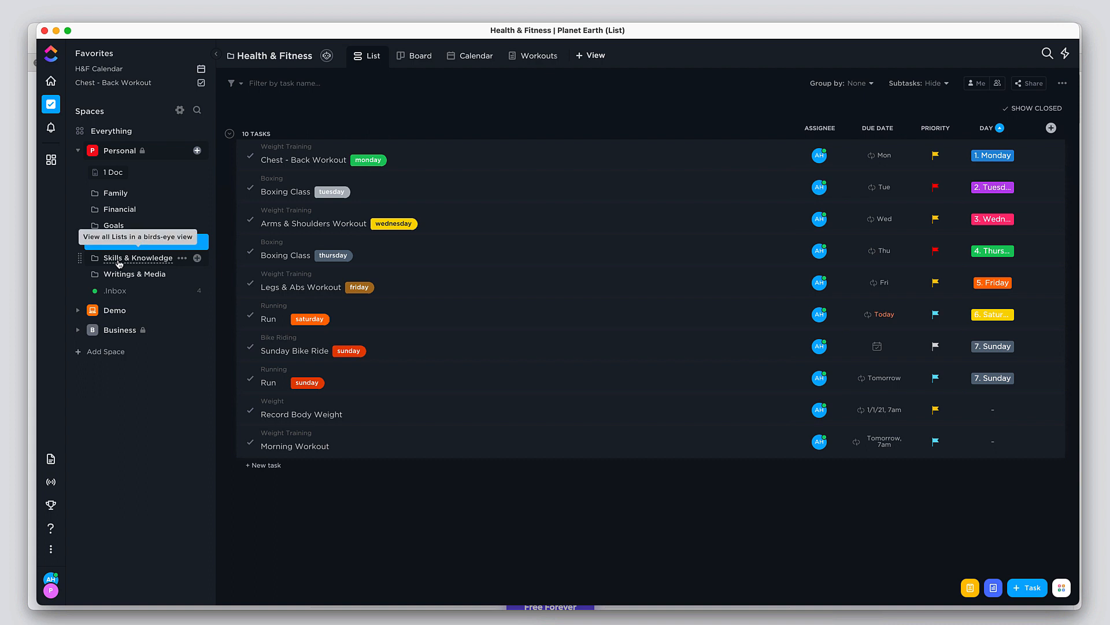
left_click(96, 245)
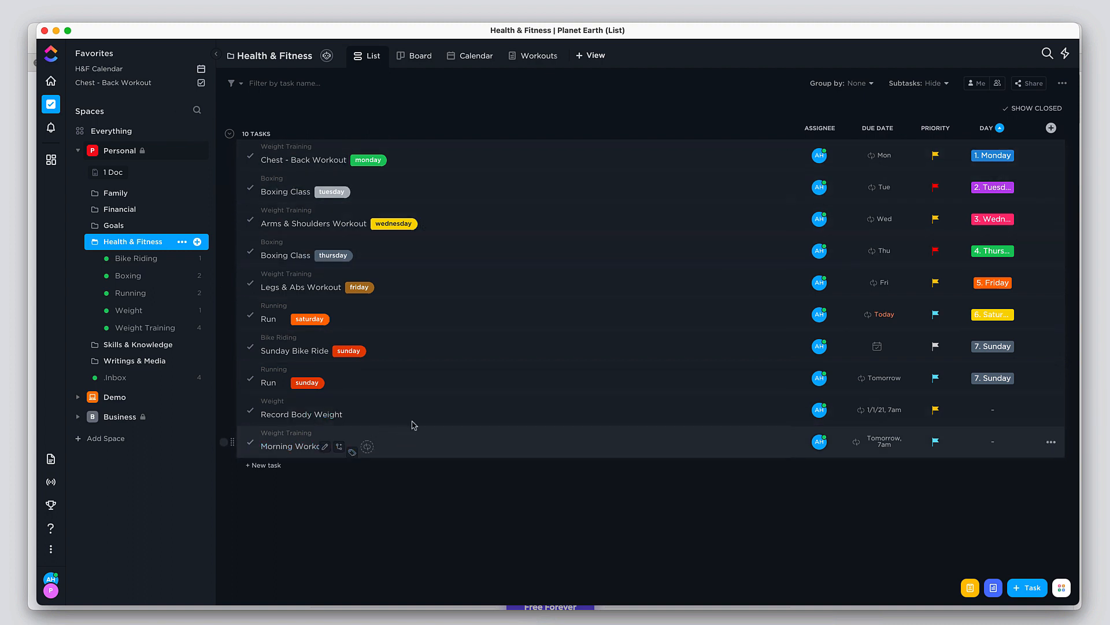
left_click(147, 263)
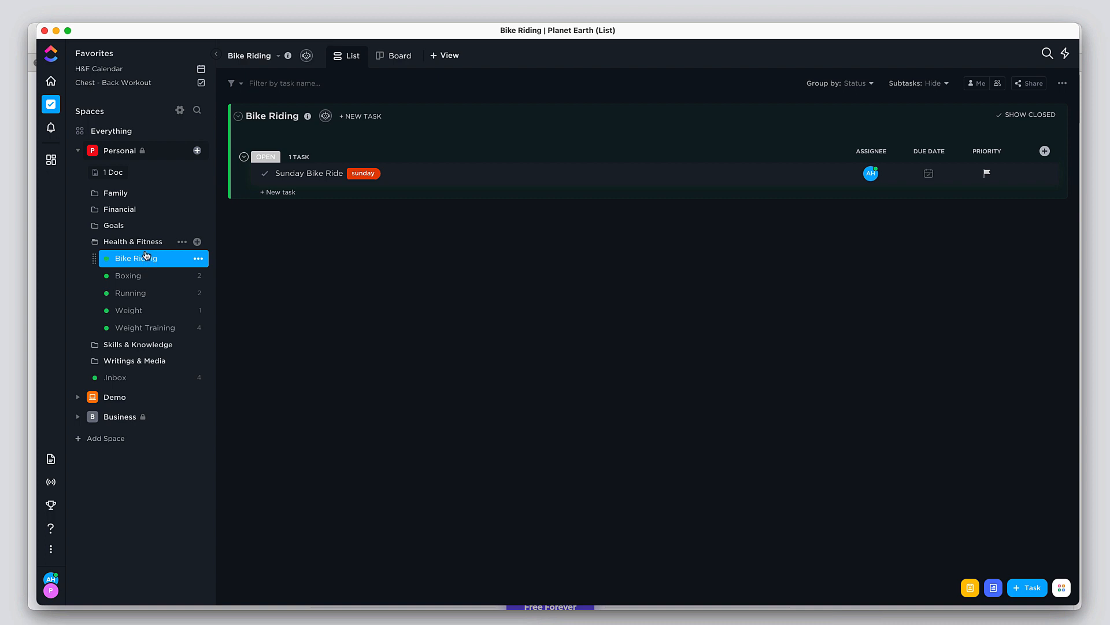
left_click(147, 244)
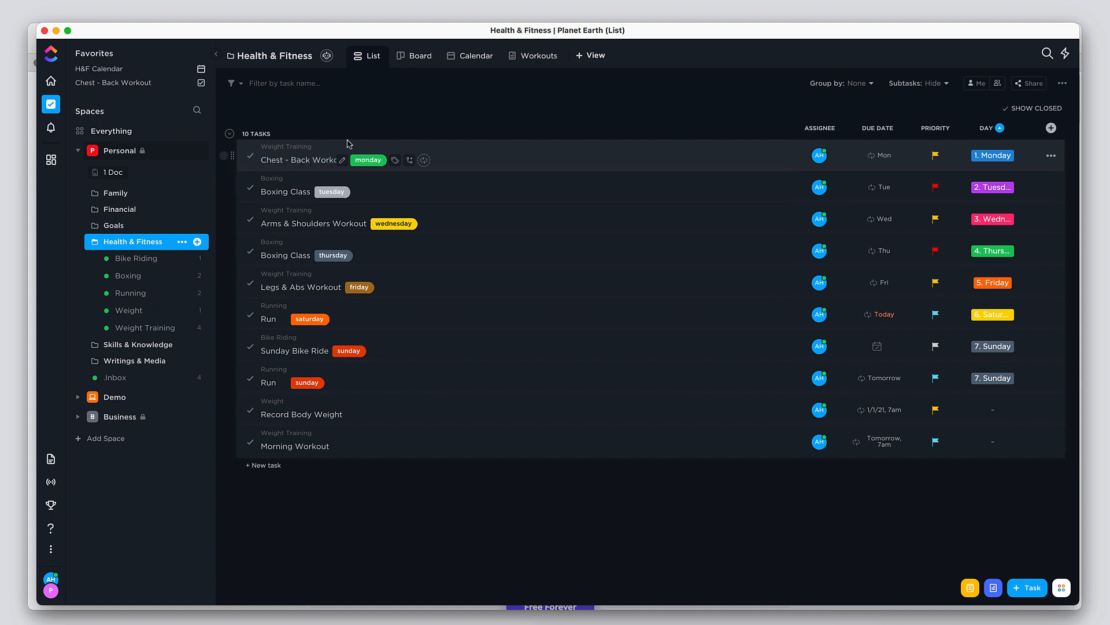
Examine the task list's collapse control, grouping options including Custom Field, and assignee panel, leaving the layout as it is
left_click(230, 134)
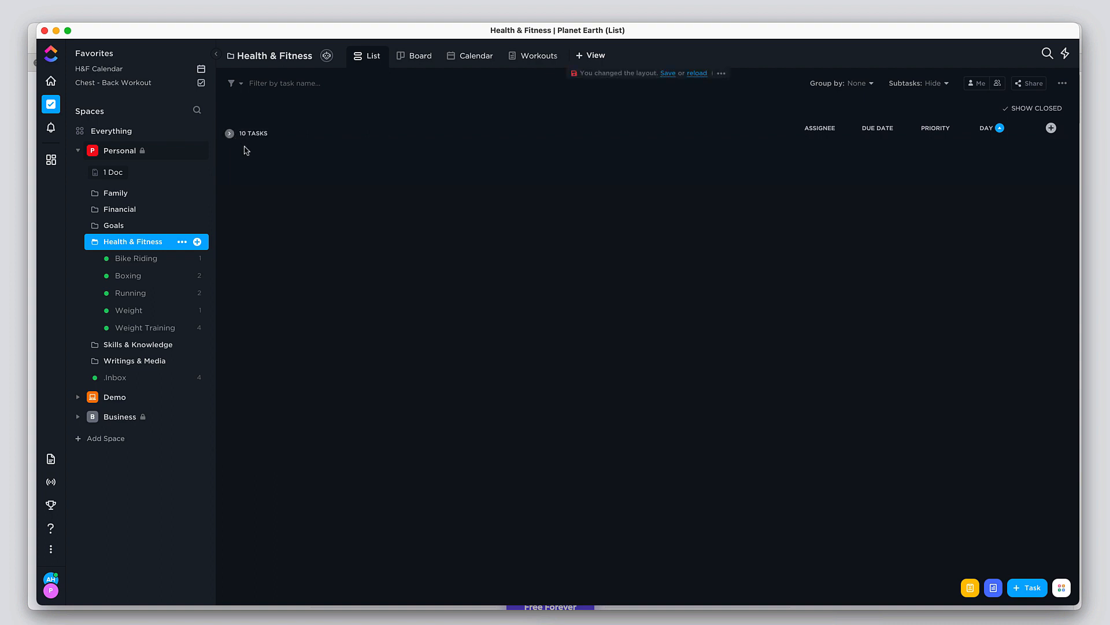
left_click(233, 137)
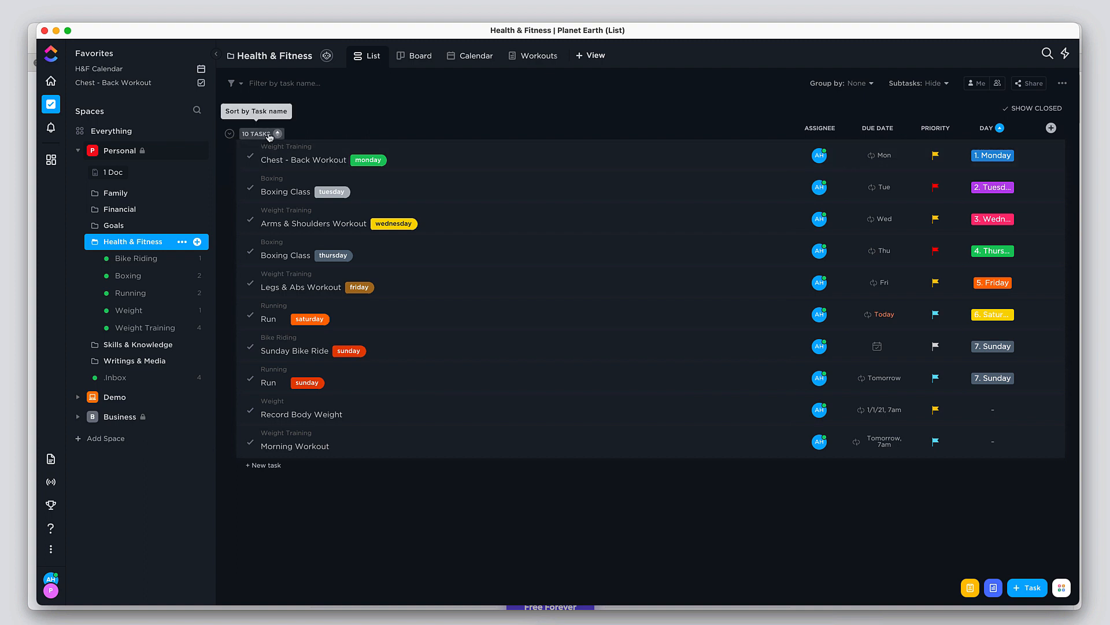
left_click(871, 85)
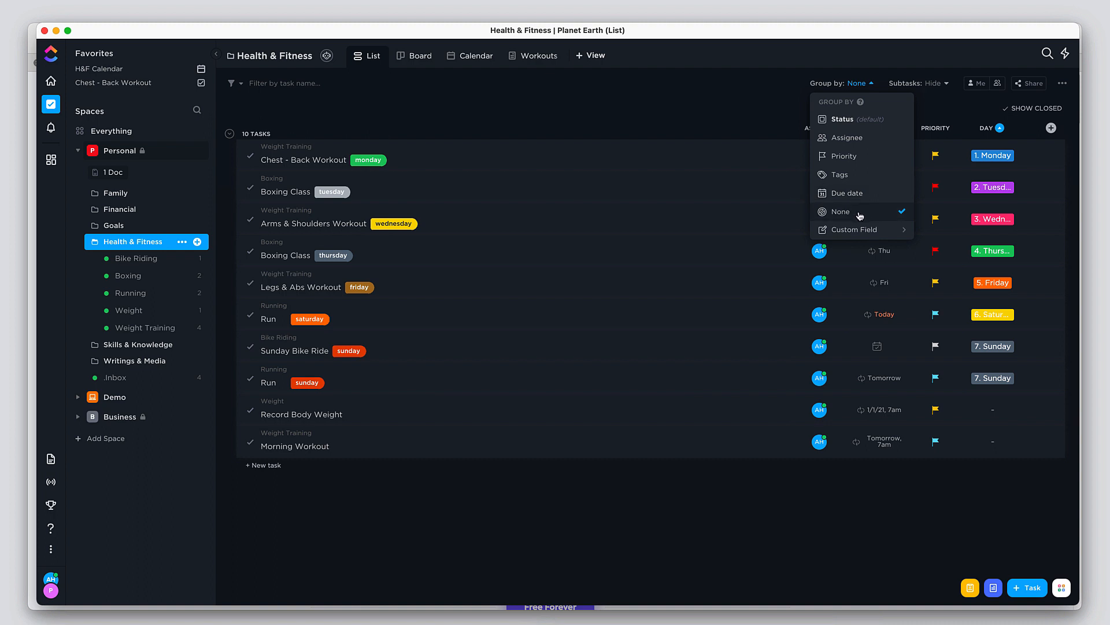
mouse_move(861, 235)
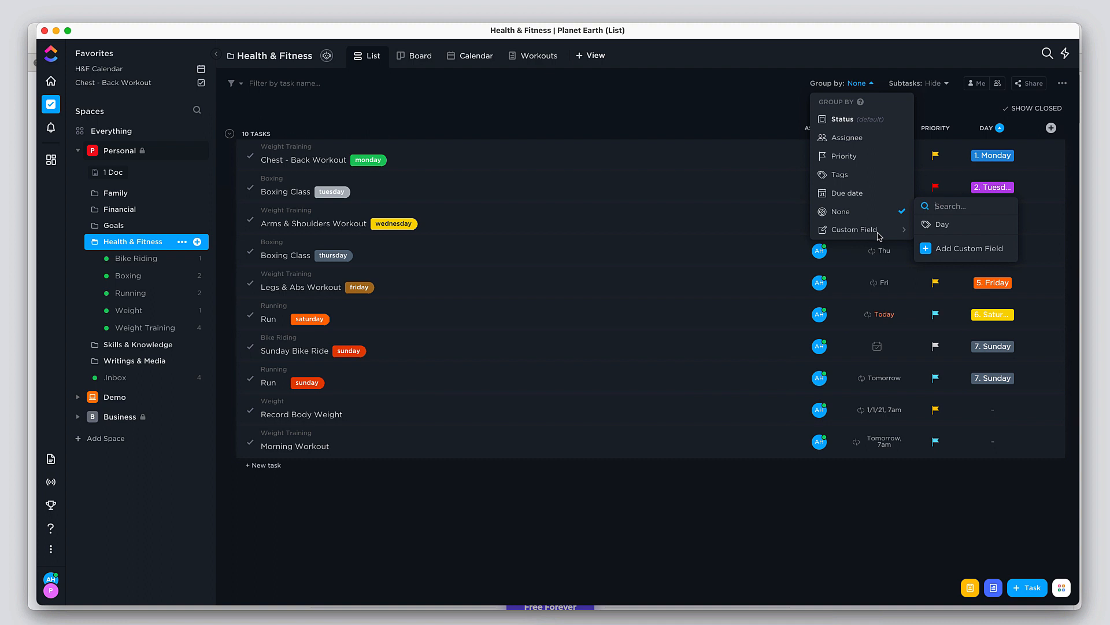
left_click(944, 109)
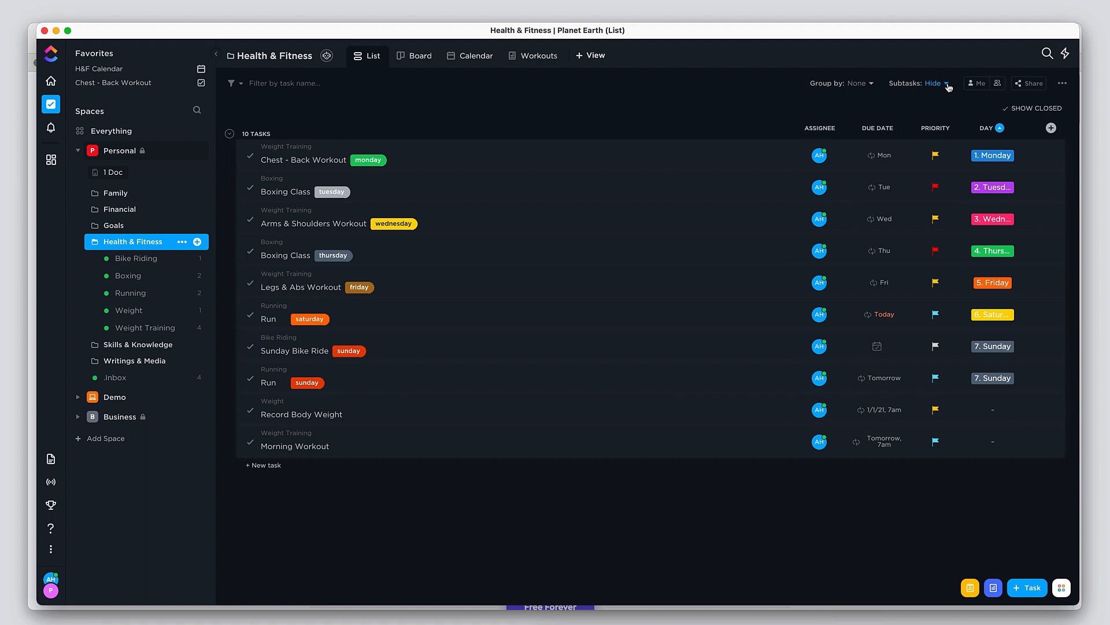
left_click(998, 84)
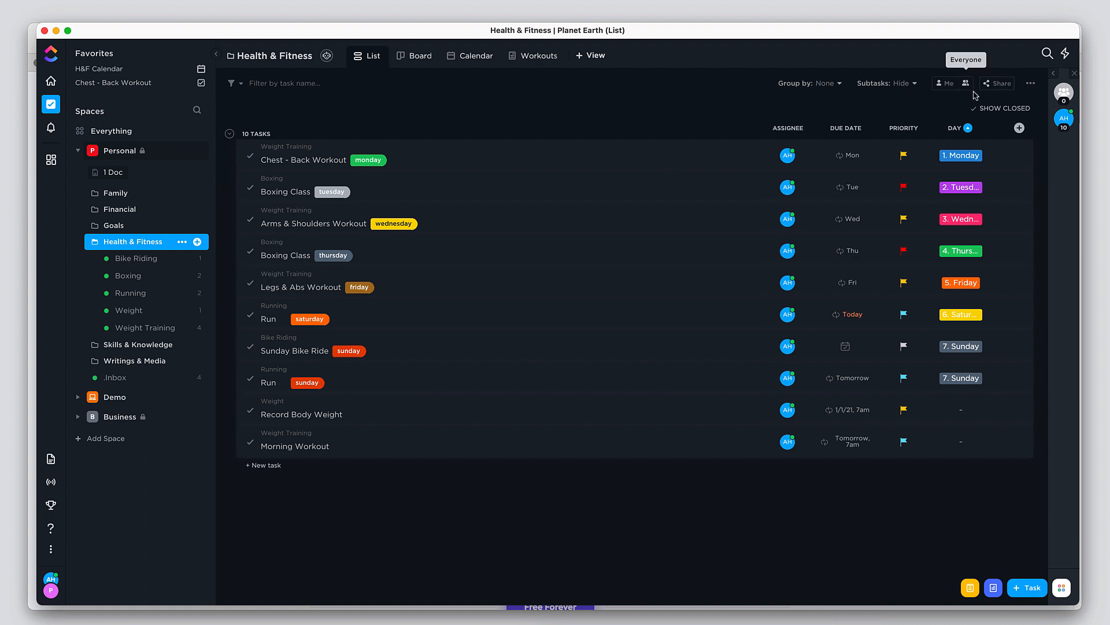
left_click(967, 85)
Turn on public sharing for the Health & Fitness list view and review its sharing options
left_click(1023, 85)
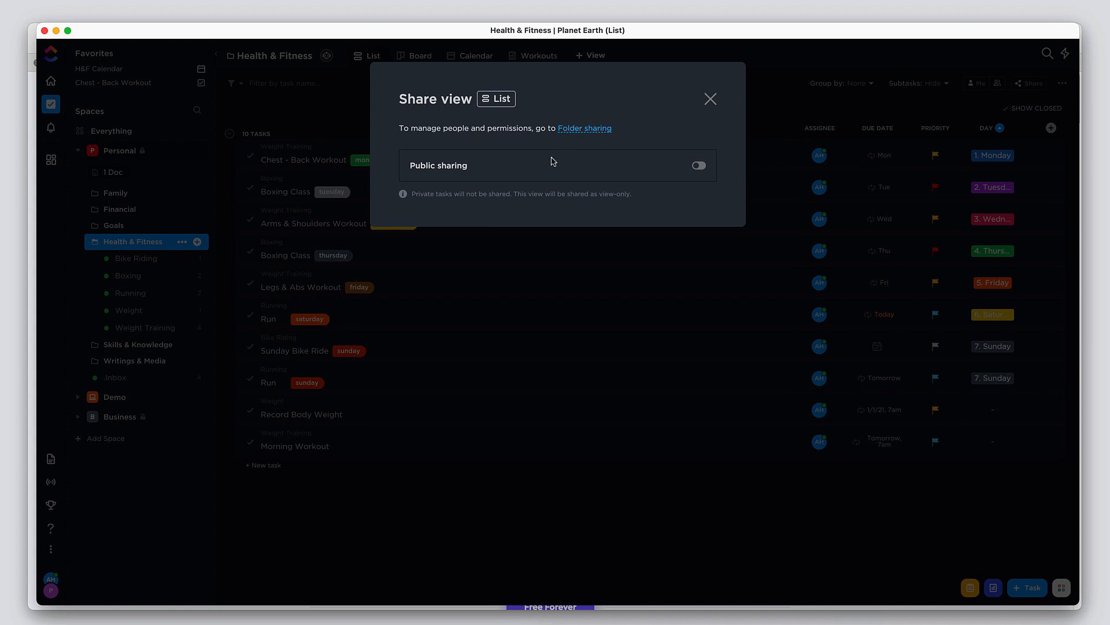
left_click(699, 167)
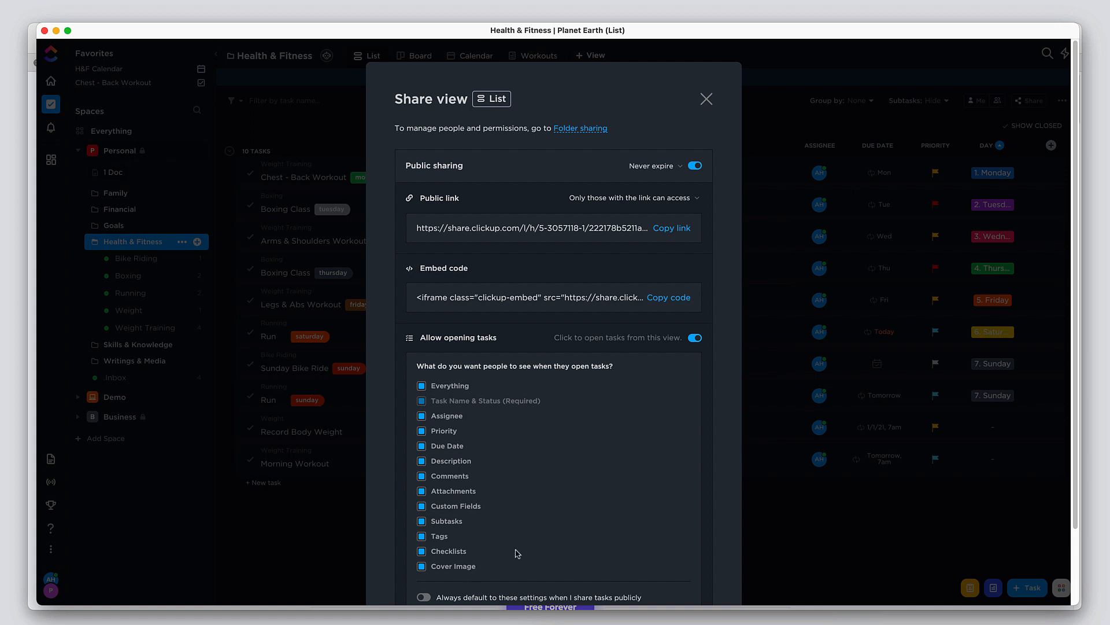
scroll(518, 553, "down", 2)
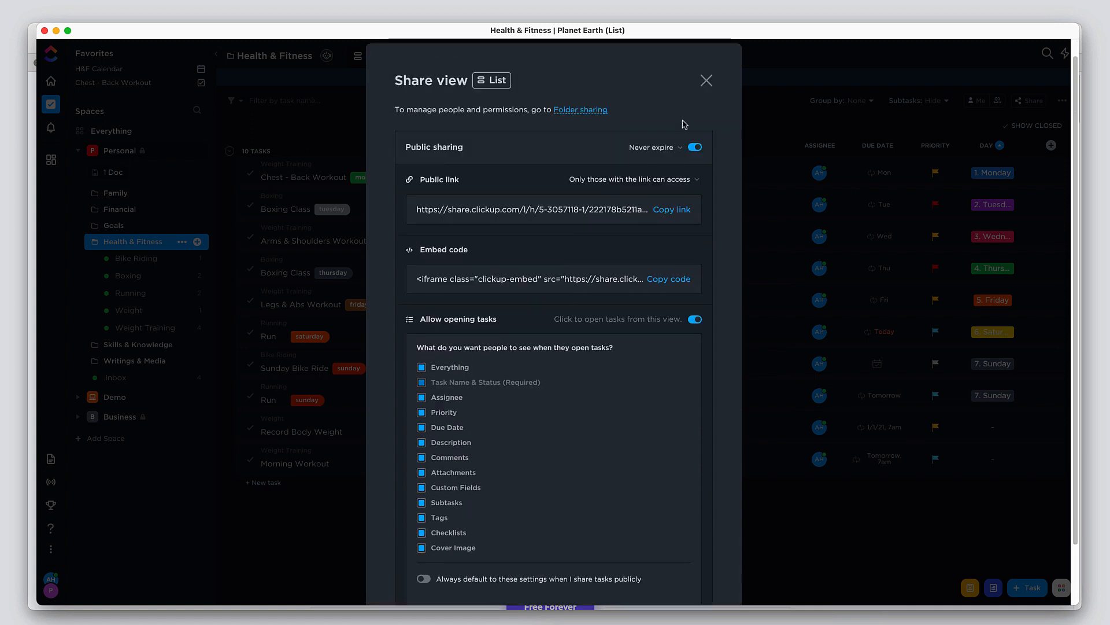
left_click(706, 82)
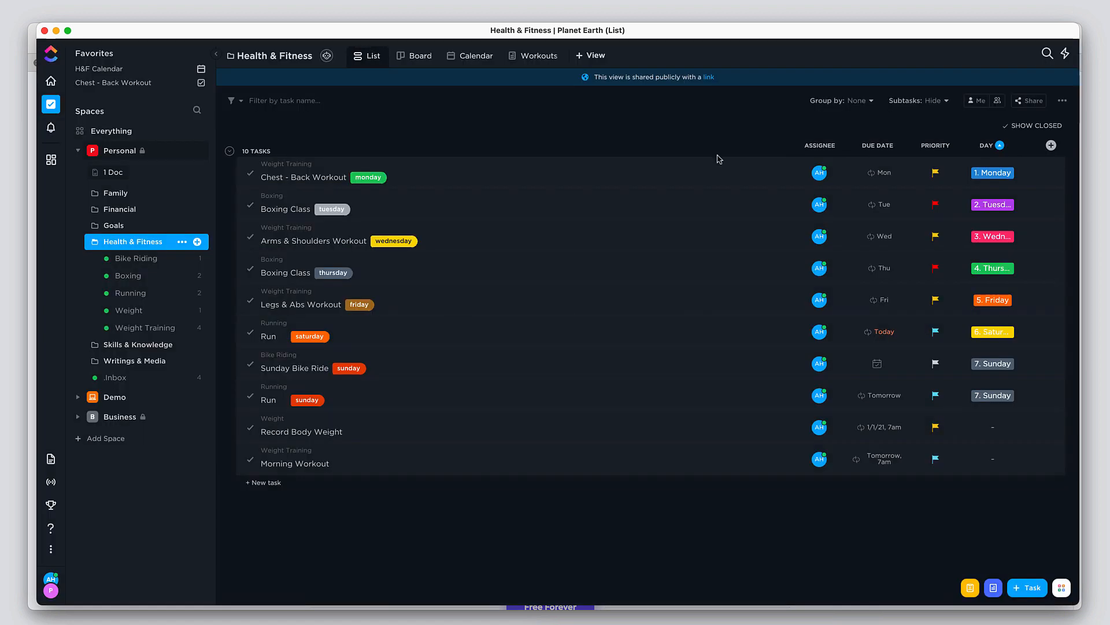
Open the Chest - Back Workout task and view the custom fields of the Weight Training list without changing them
left_click(298, 177)
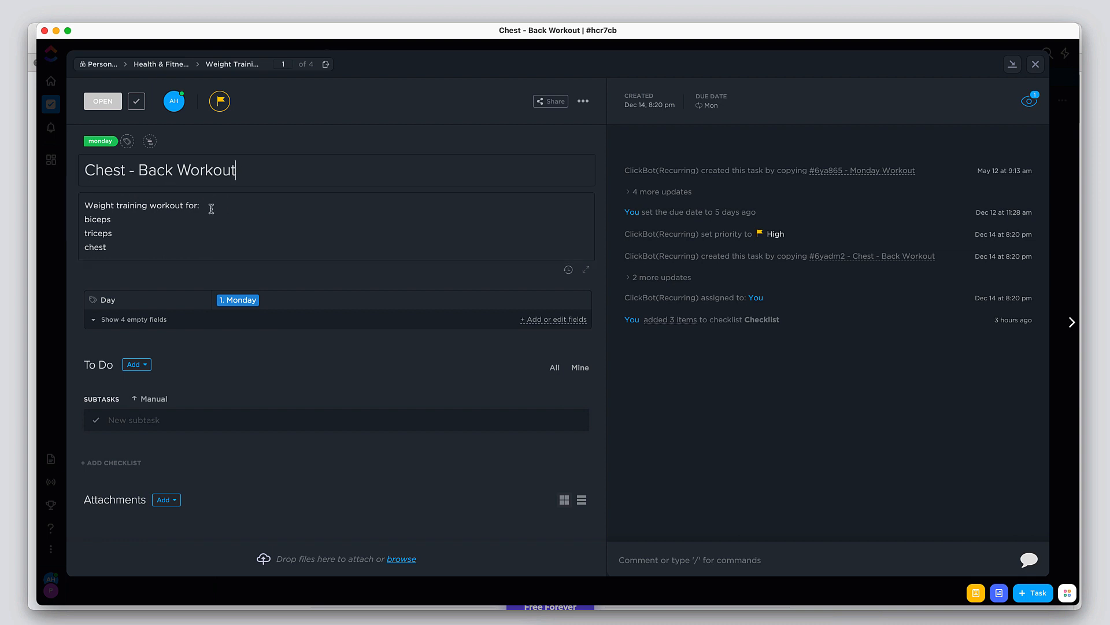
left_click(196, 219)
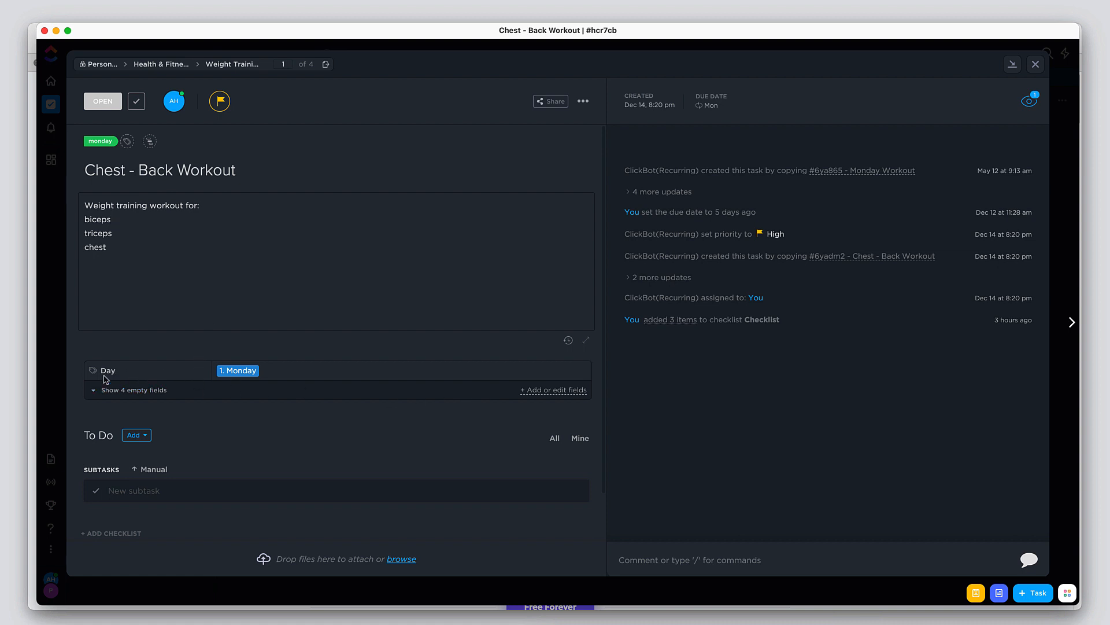
left_click(552, 391)
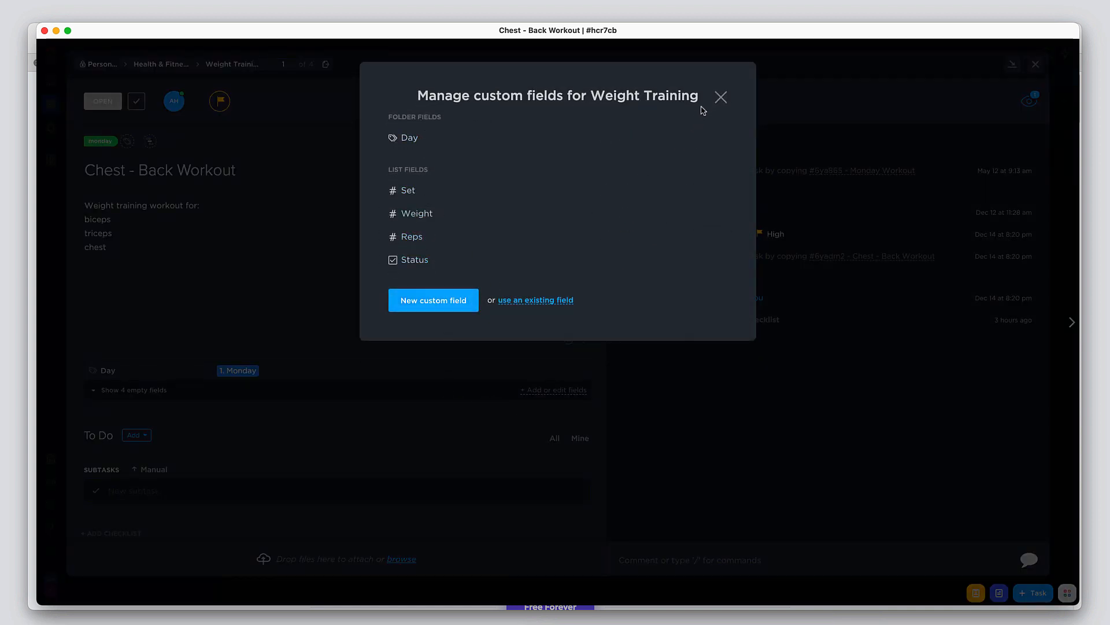
left_click(721, 97)
Add a checklist to the Chest - Back Workout task from the Property Acquisition template
scroll(219, 449, "down", 1)
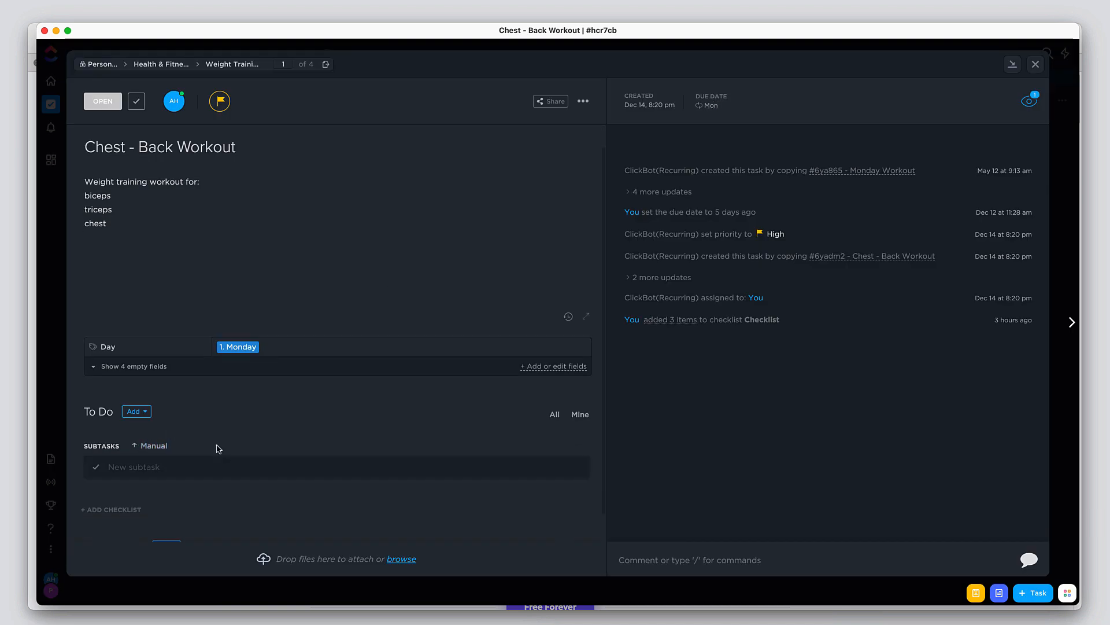
left_click(142, 382)
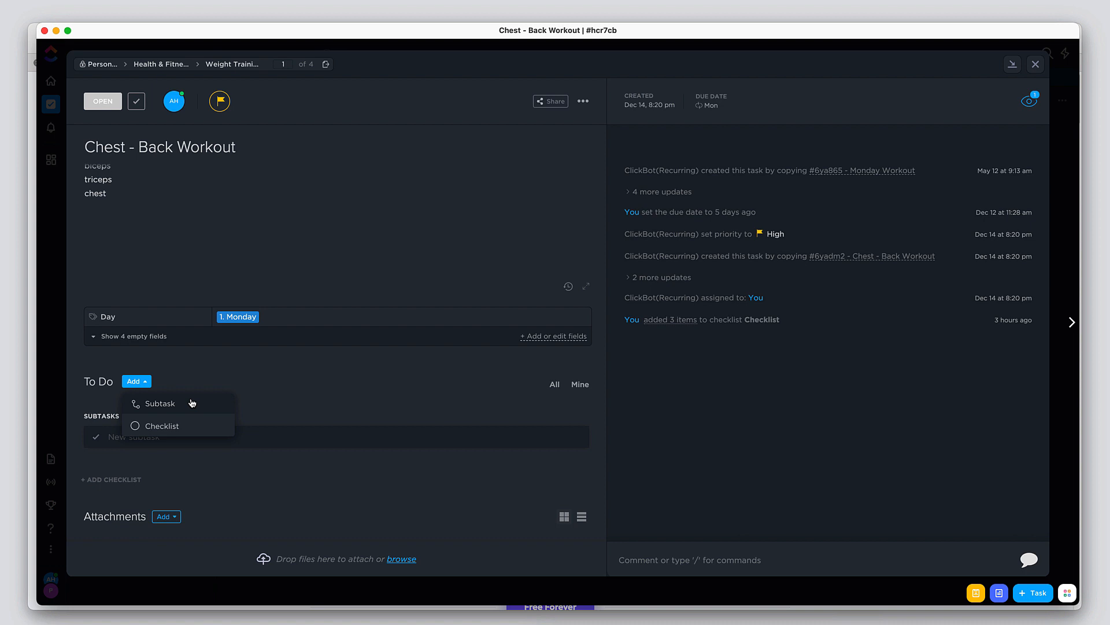
left_click(168, 426)
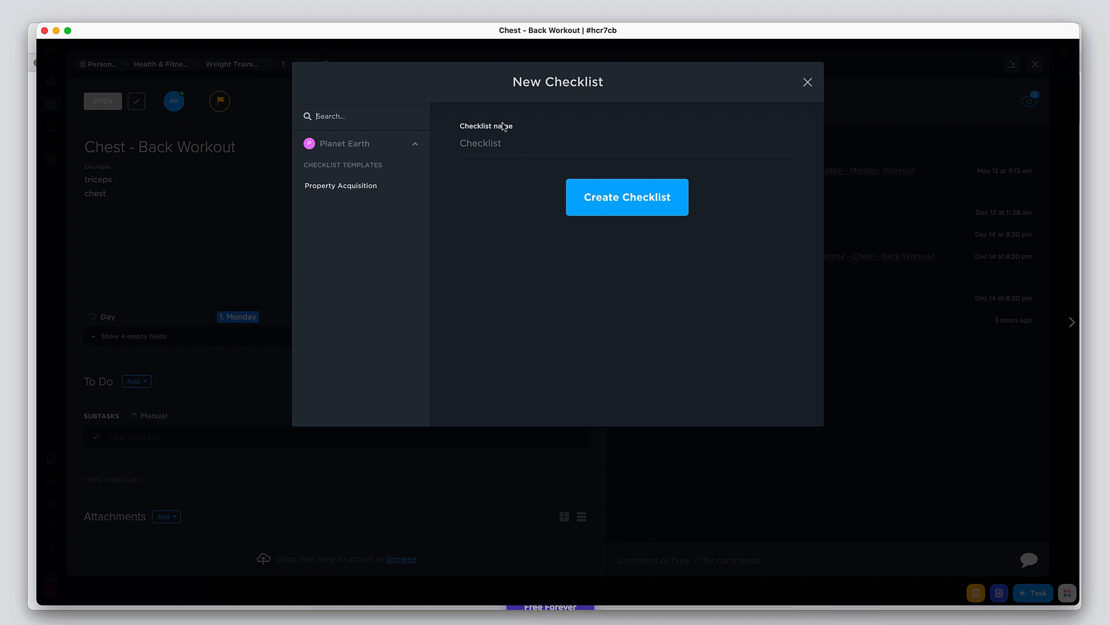
left_click(352, 187)
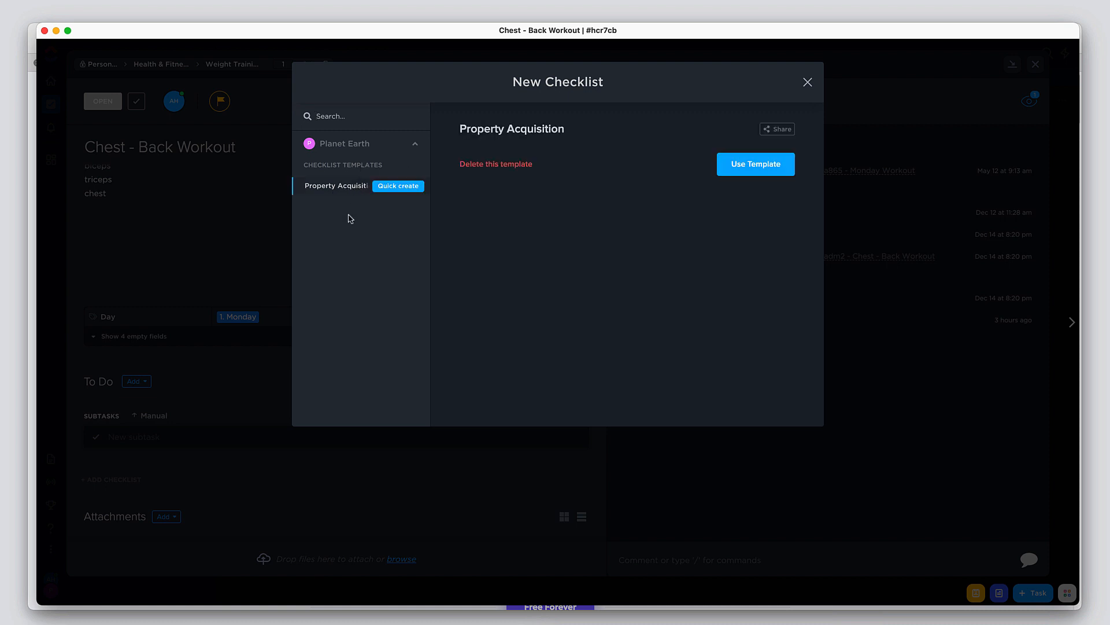
left_click(744, 168)
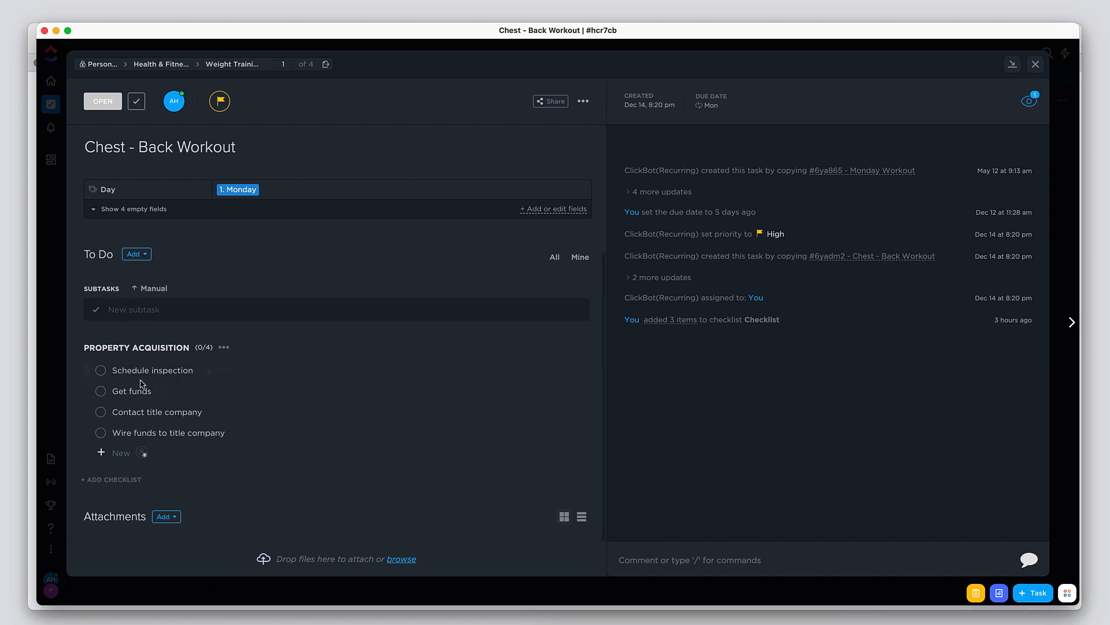
Check off Schedule inspection, Get funds and Contact title company in the Property Acquisition checklist, and try assigning Schedule inspection to Me
left_click(101, 371)
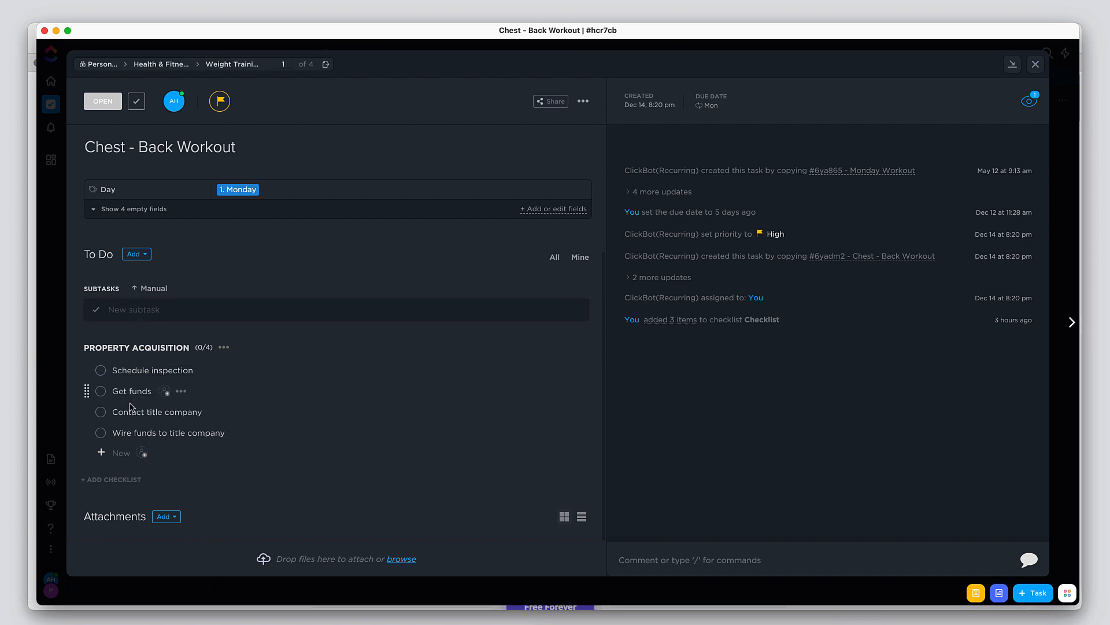
left_click(101, 391)
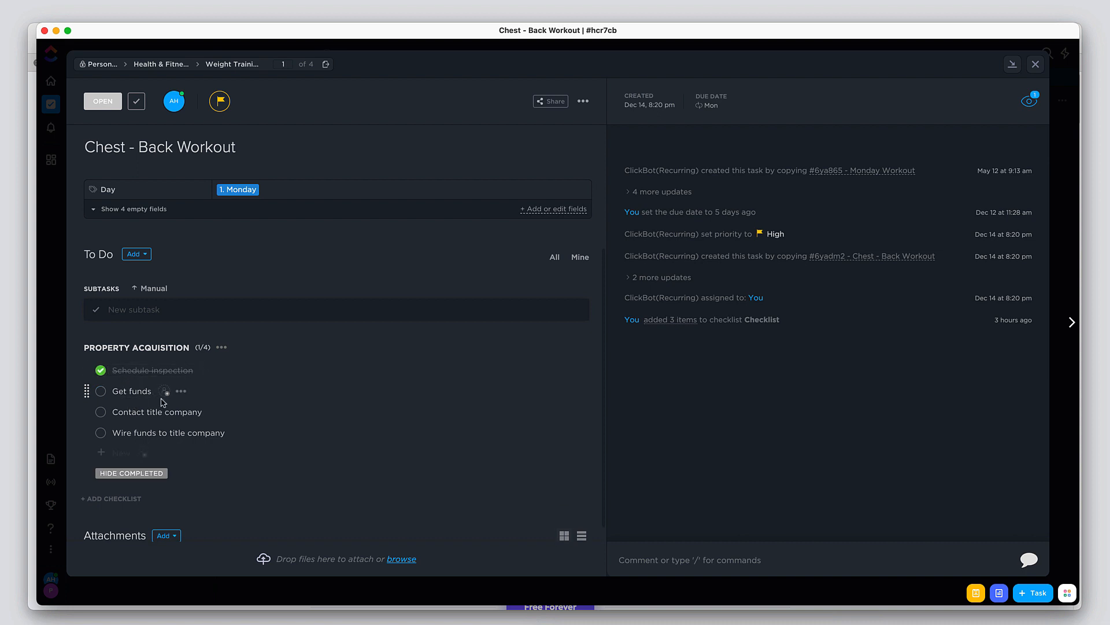
left_click(101, 412)
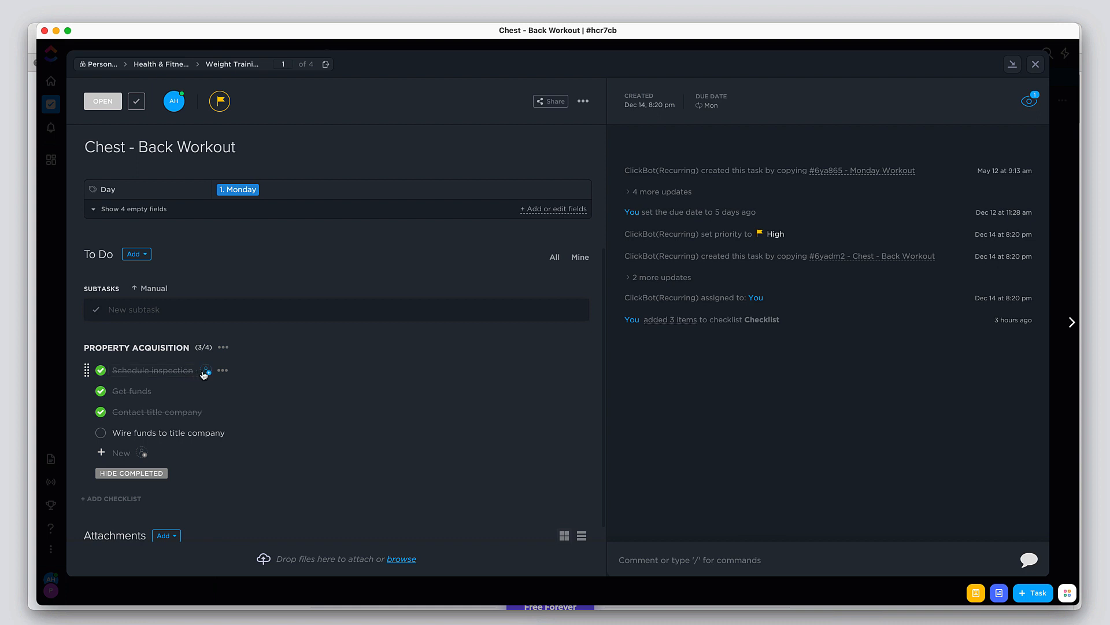
left_click(208, 373)
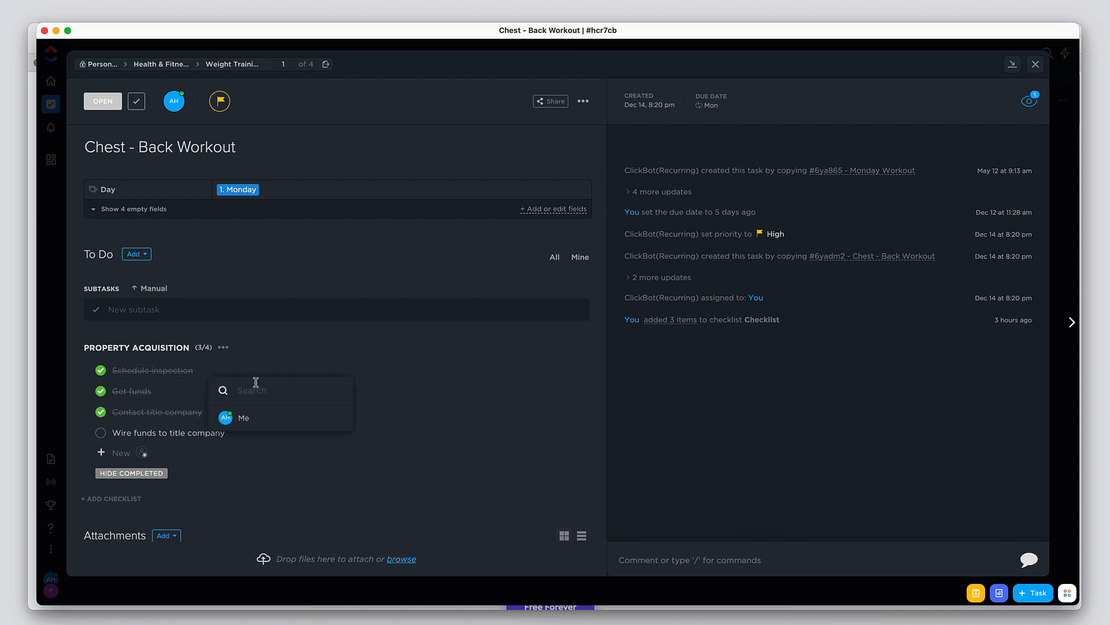
left_click(247, 418)
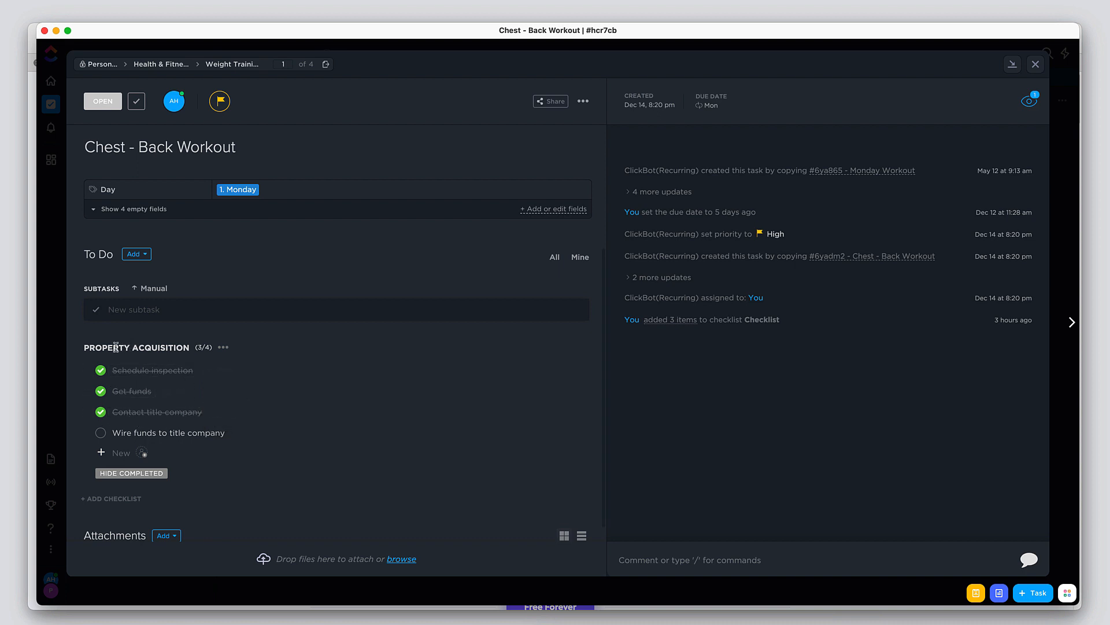
Review the checklist's title, the attachment area and the comment box of the Chest - Back Workout task
left_click_drag(113, 347, 196, 351)
left_click(202, 352)
scroll(201, 376, "down", 1)
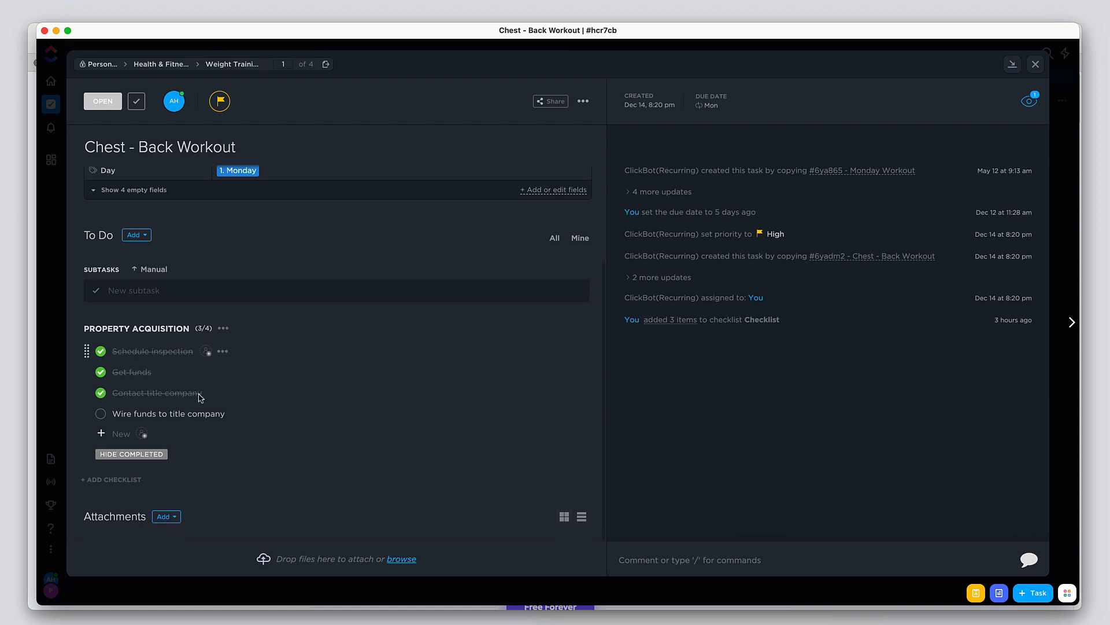
left_click(174, 520)
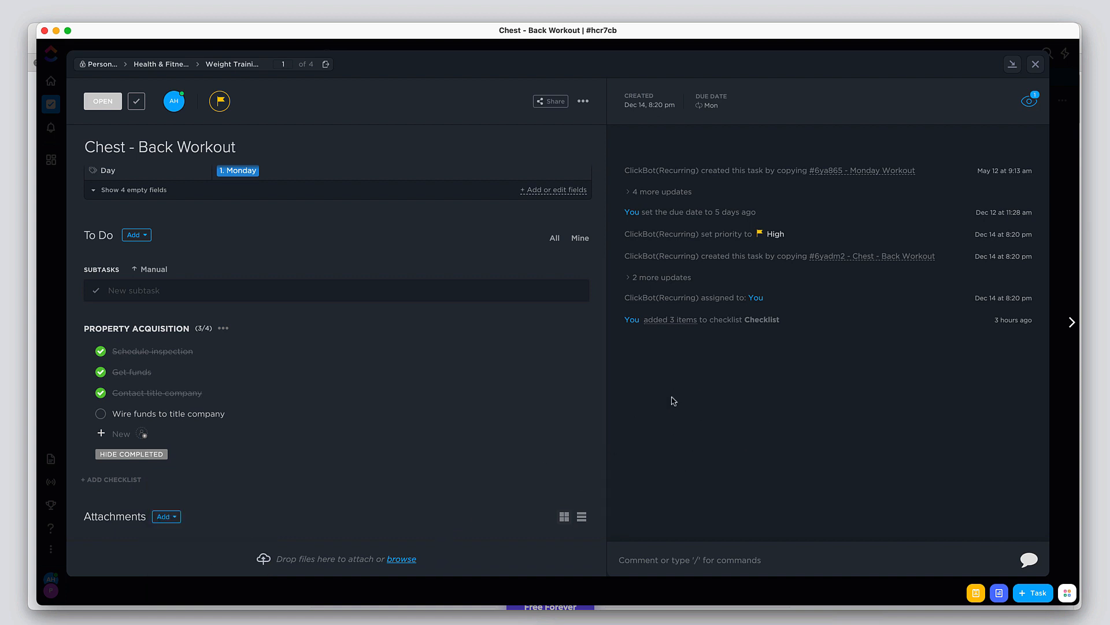
left_click(669, 555)
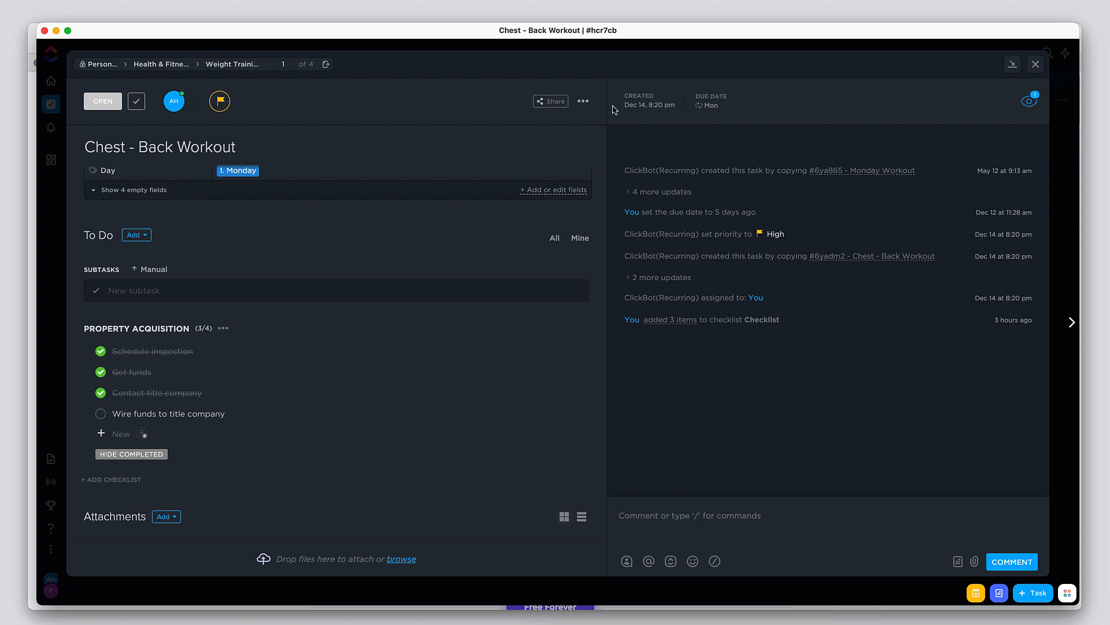
Examine the due date's weekly recurrence settings and the options for what each new recurring task includes
left_click(709, 108)
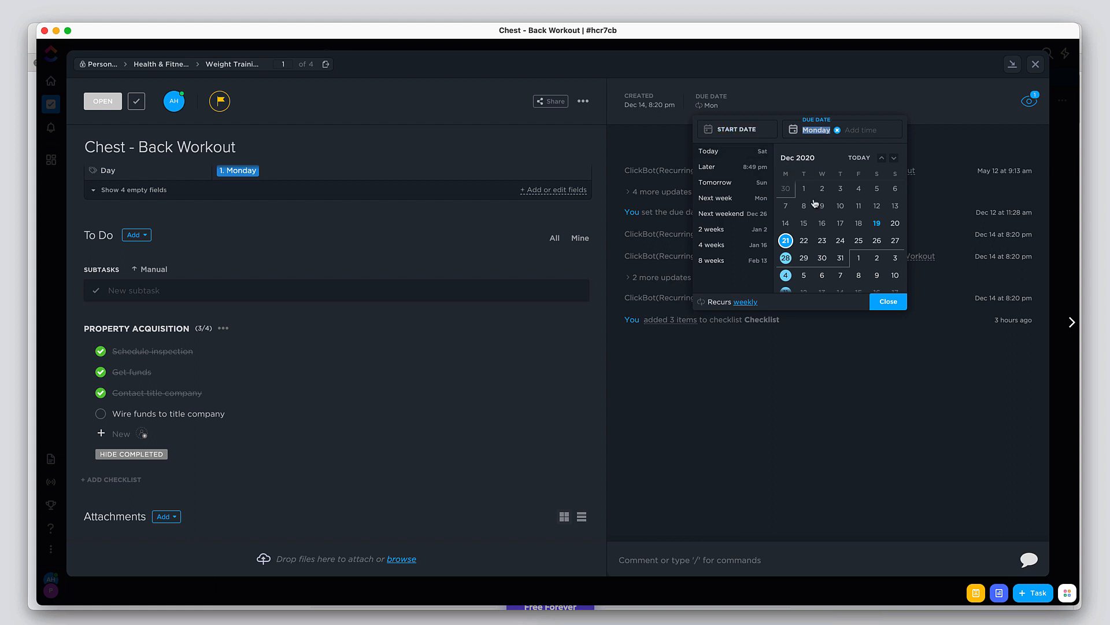
left_click(746, 301)
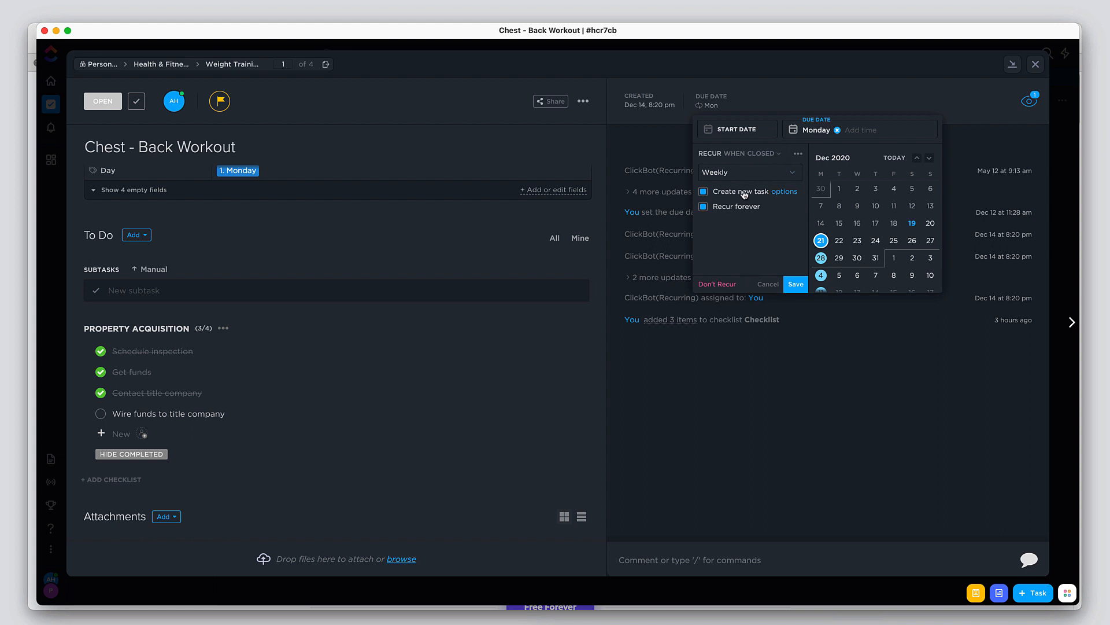
left_click(782, 192)
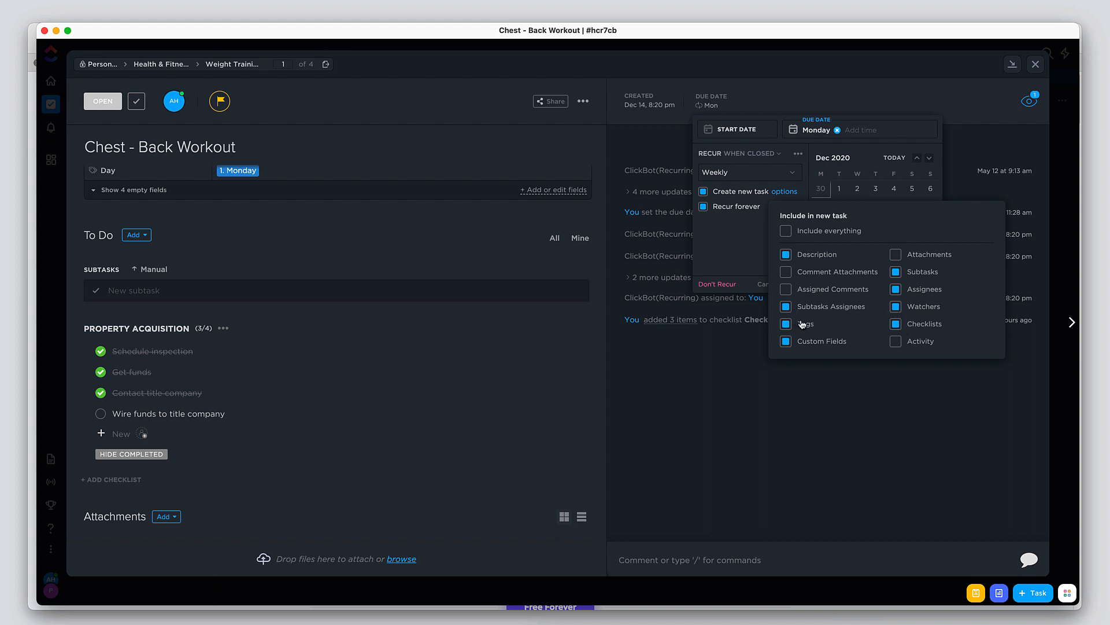
left_click(746, 256)
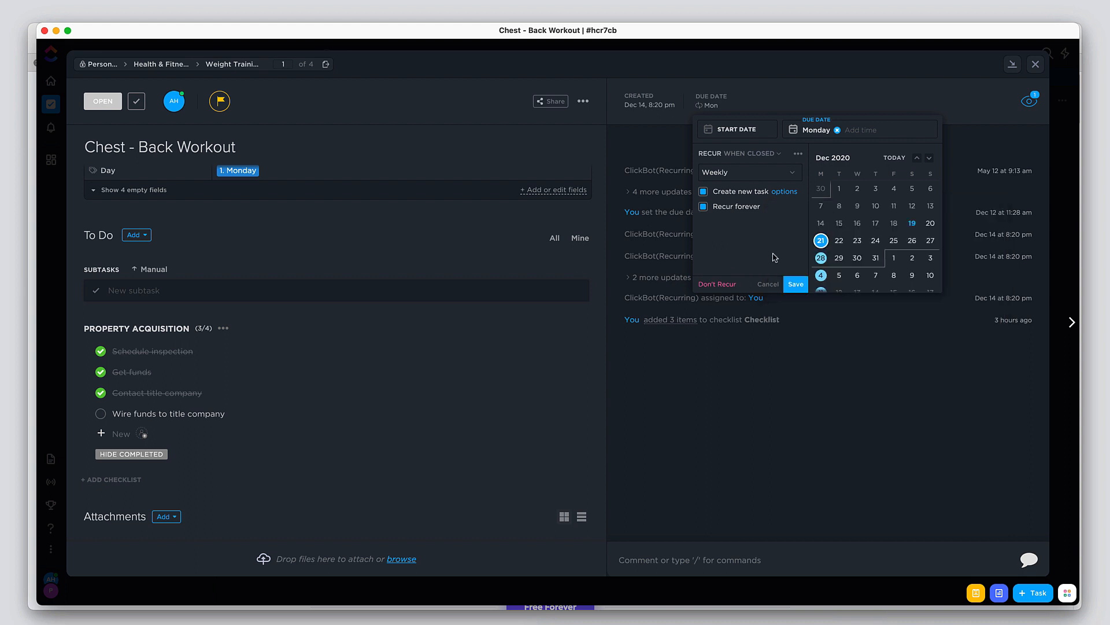
Examine the Periodically and Custom recurrence settings for the due date and cancel without saving
left_click(752, 172)
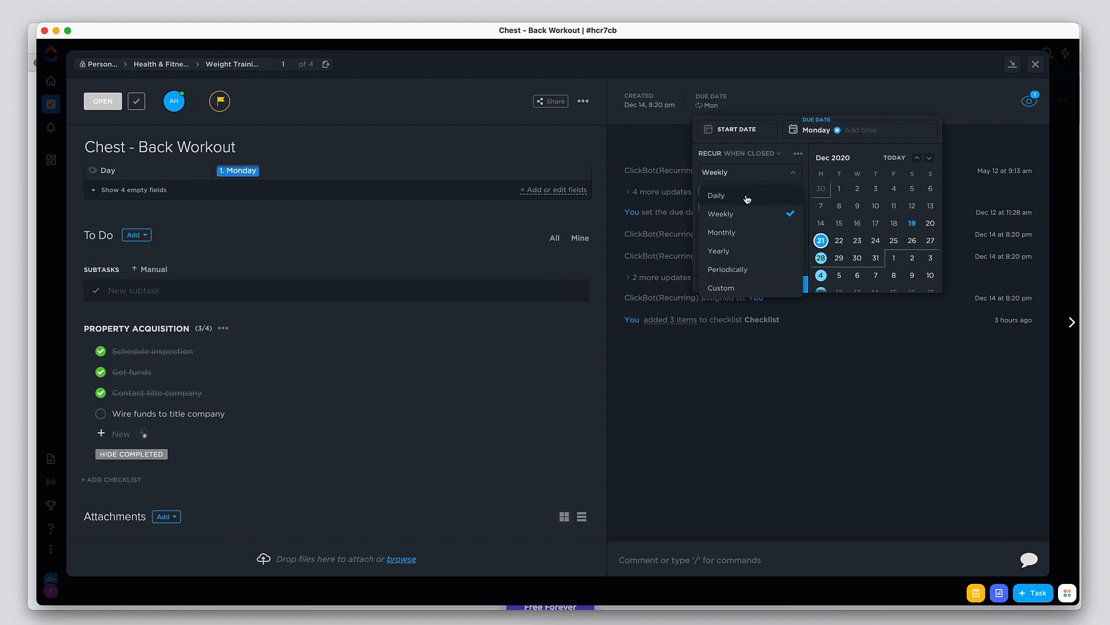
left_click(743, 270)
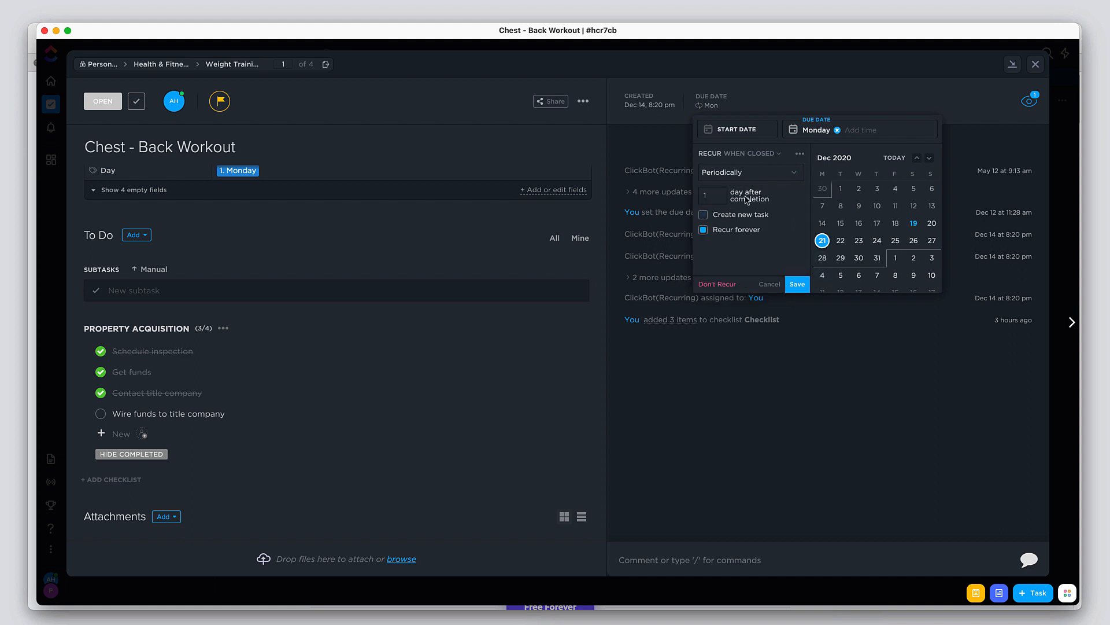
double_click(711, 196)
left_click(753, 175)
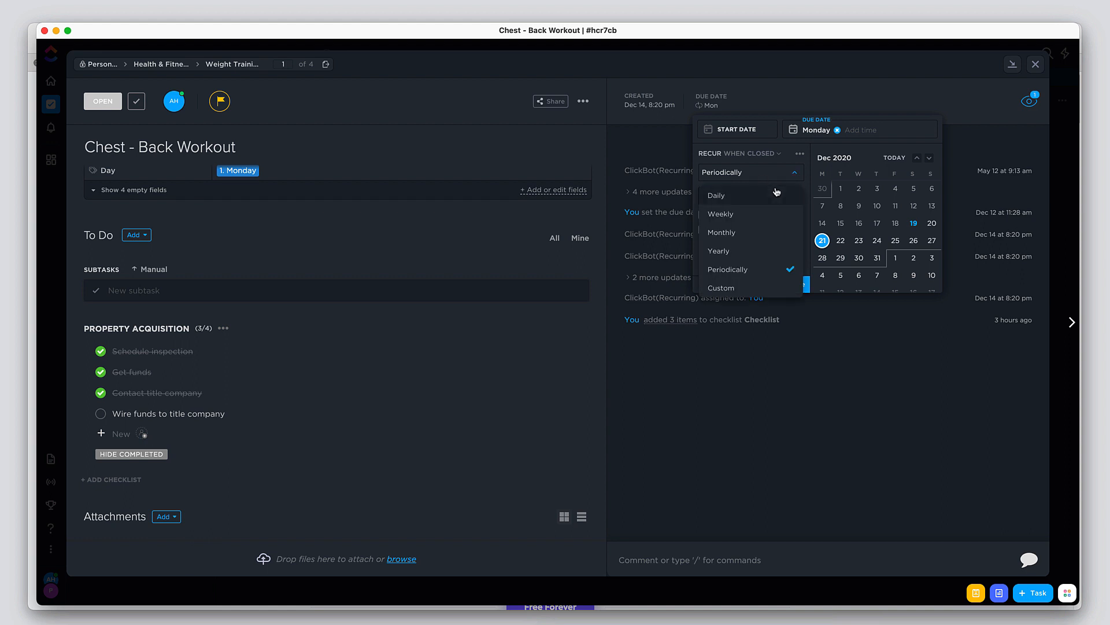
left_click(766, 288)
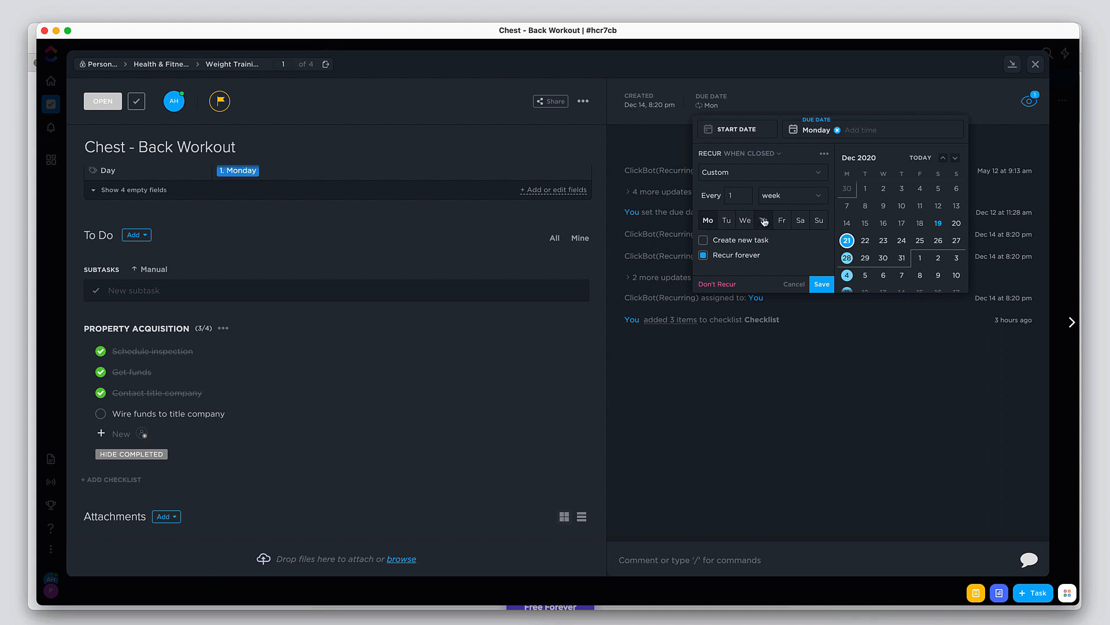
left_click(794, 284)
left_click(824, 100)
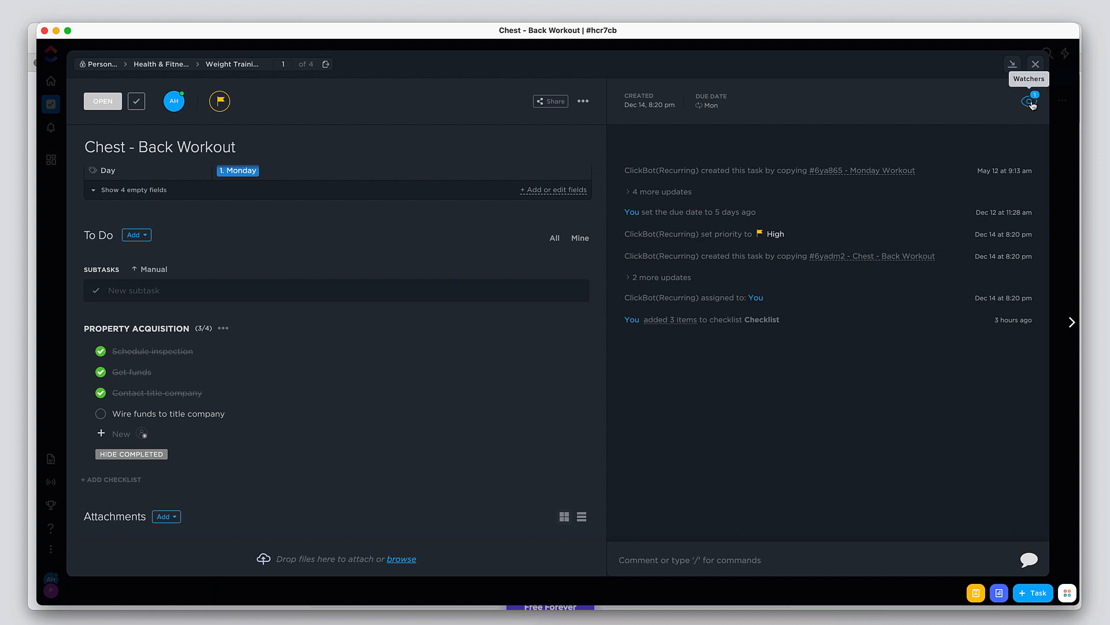
View the task's additional actions and its Dependencies types without adding a dependency
left_click(582, 102)
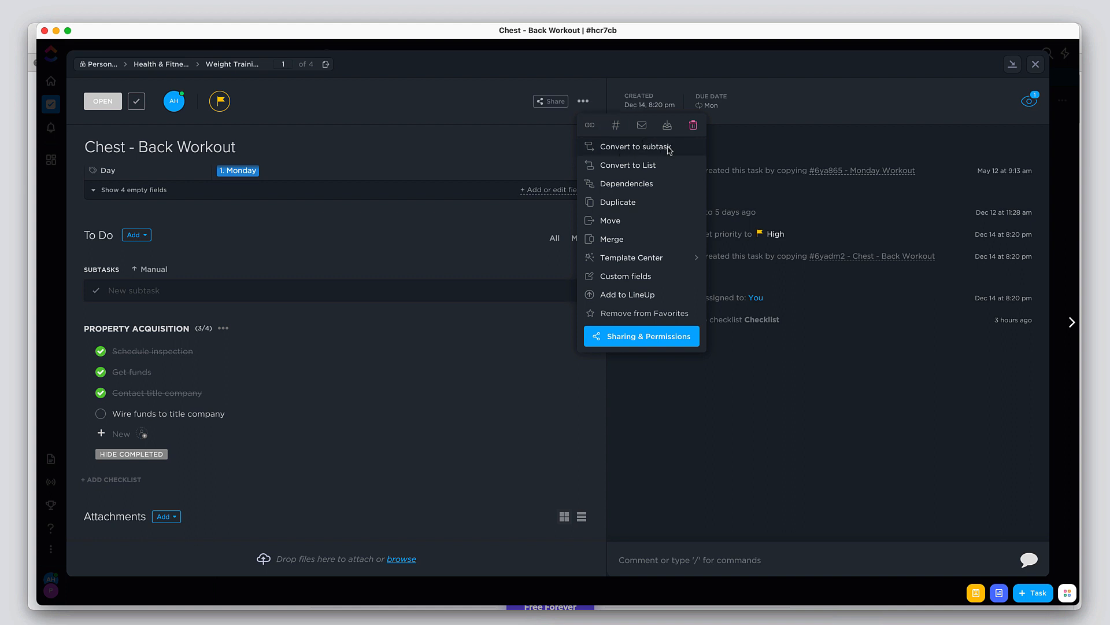
left_click(654, 184)
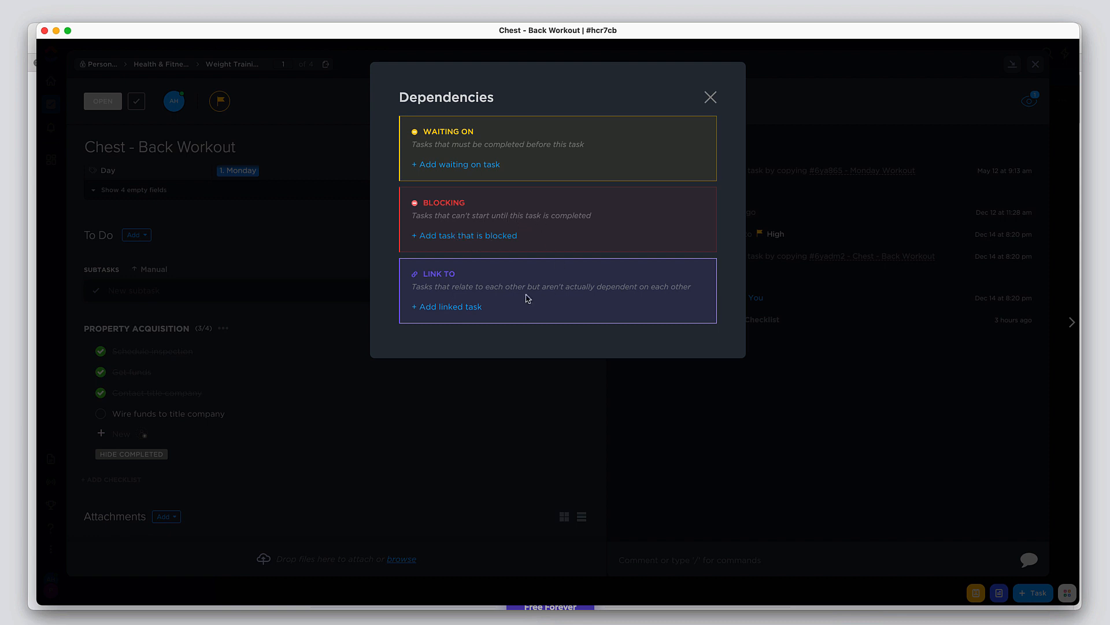
key("Escape")
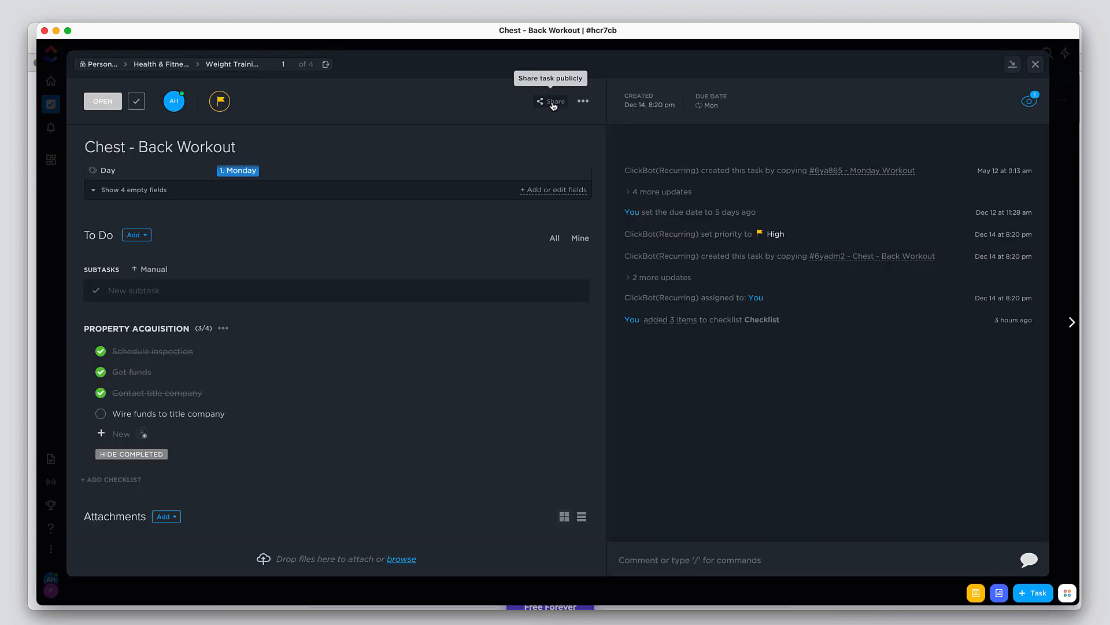
Turn on public sharing for the Chest - Back Workout task
left_click(554, 105)
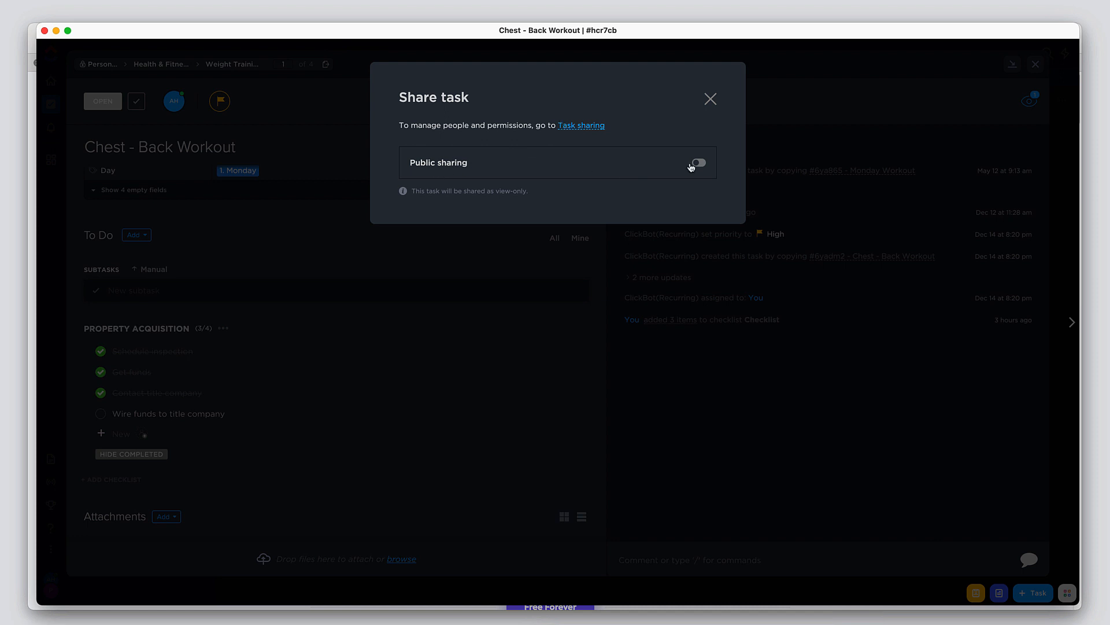
left_click(698, 163)
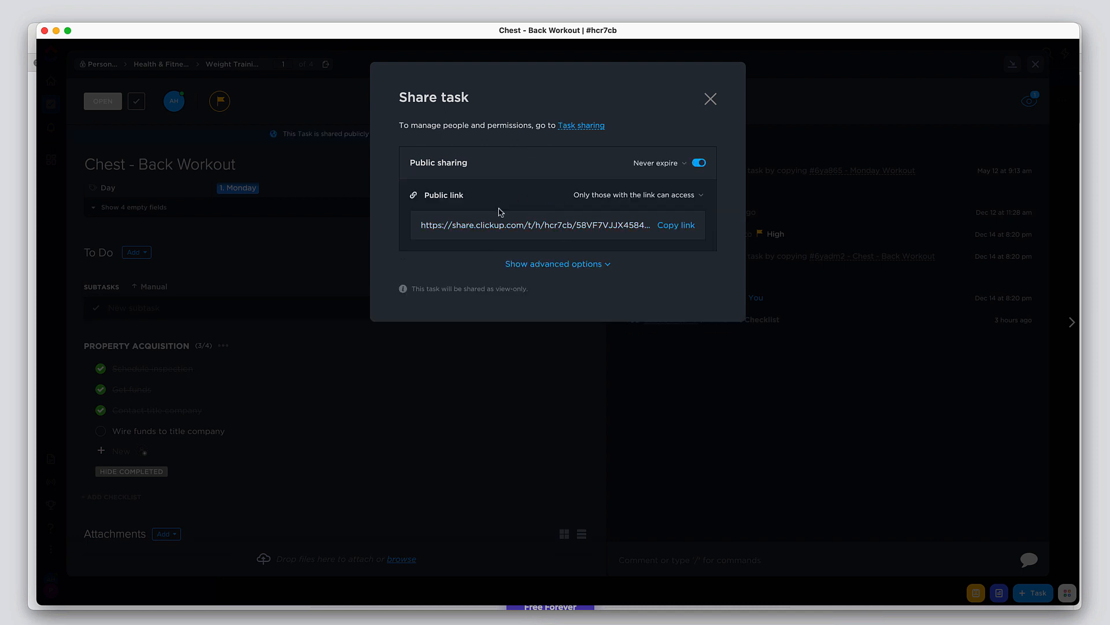
key("Escape")
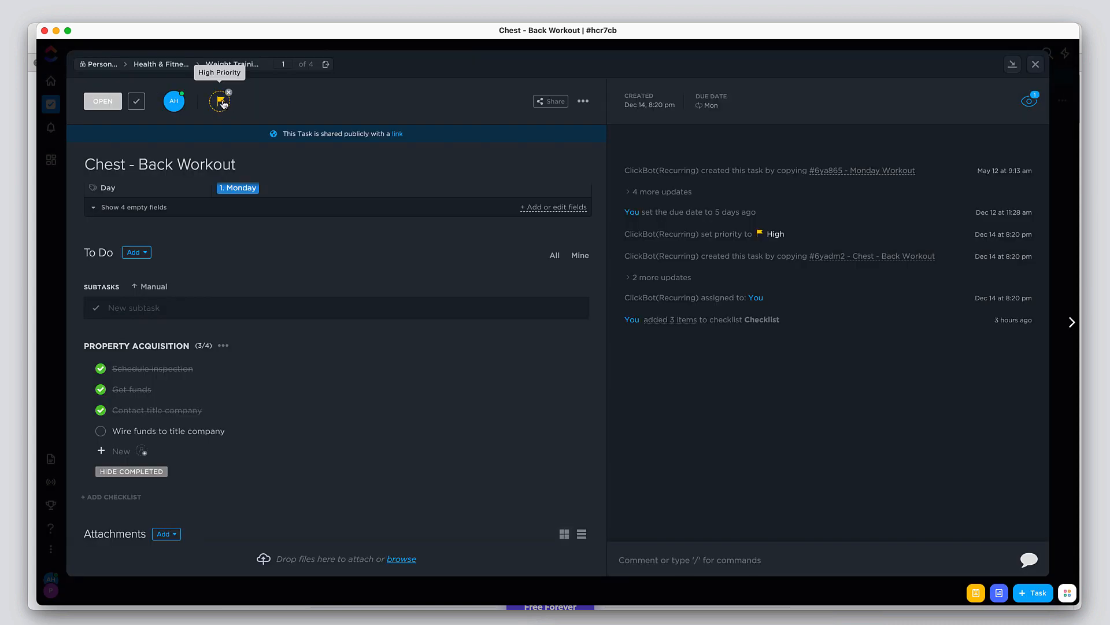
View the task's assignee choices, status and the list locations it can be moved to, without changing them
left_click(174, 103)
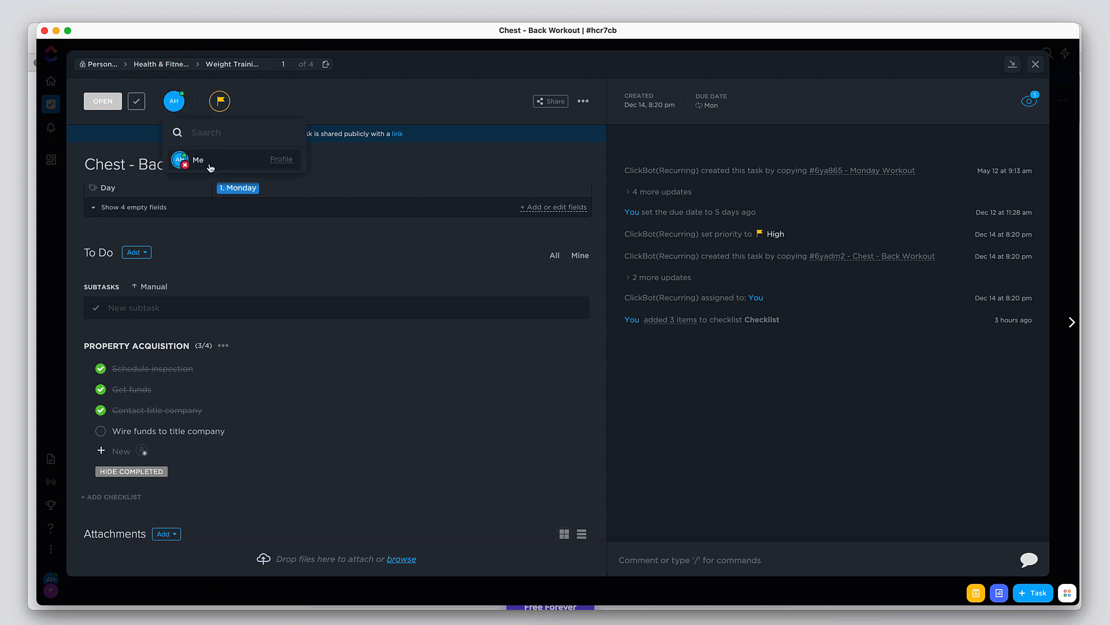
left_click(207, 108)
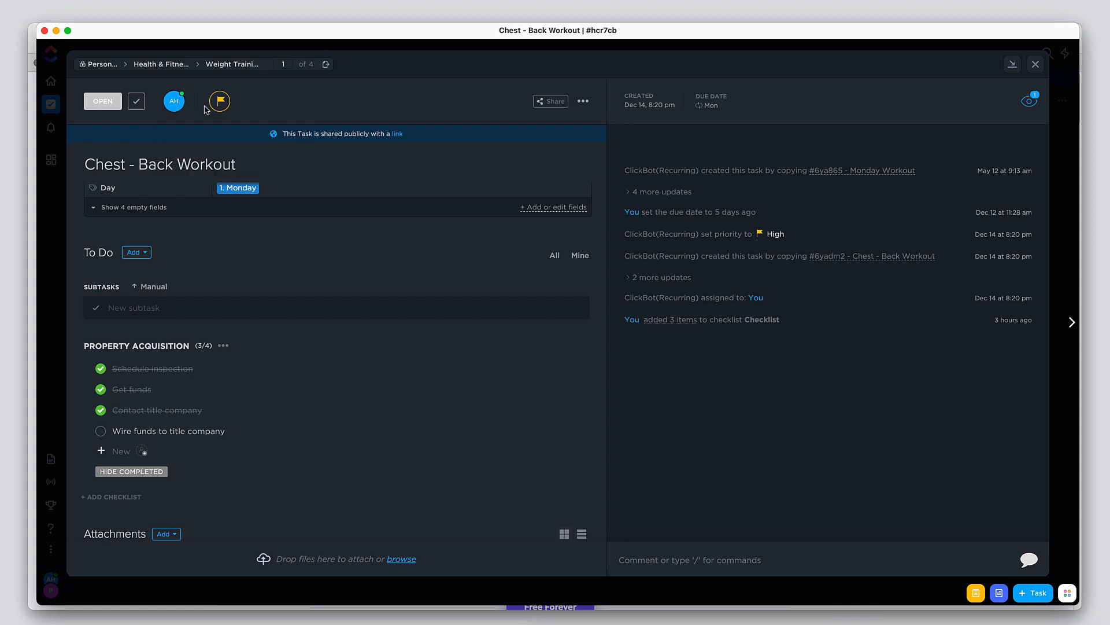
left_click(96, 108)
left_click(326, 65)
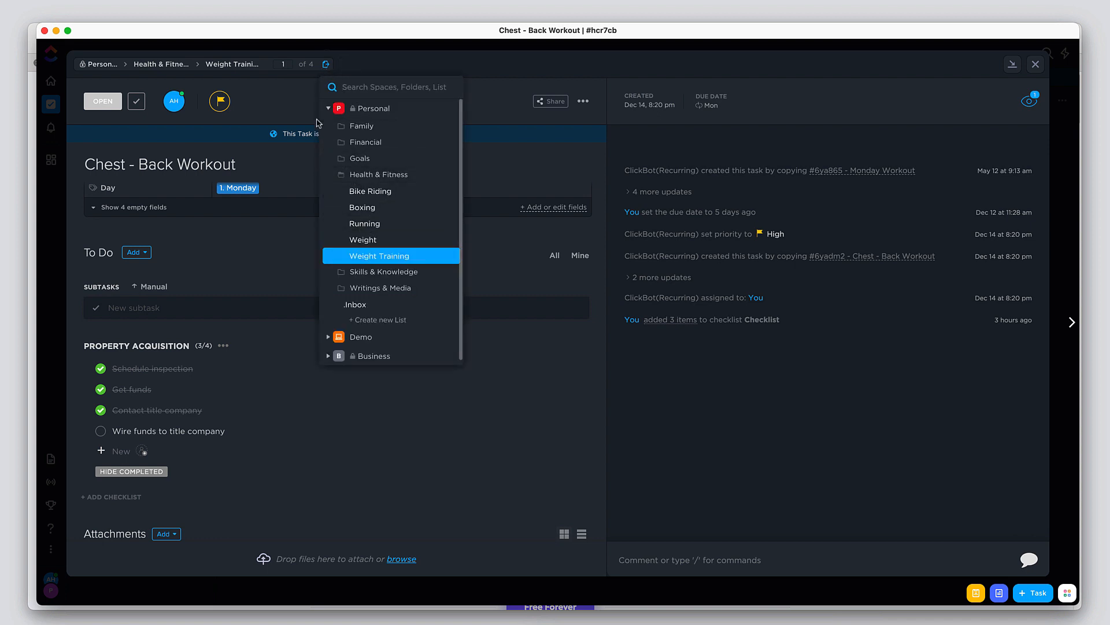
left_click(305, 96)
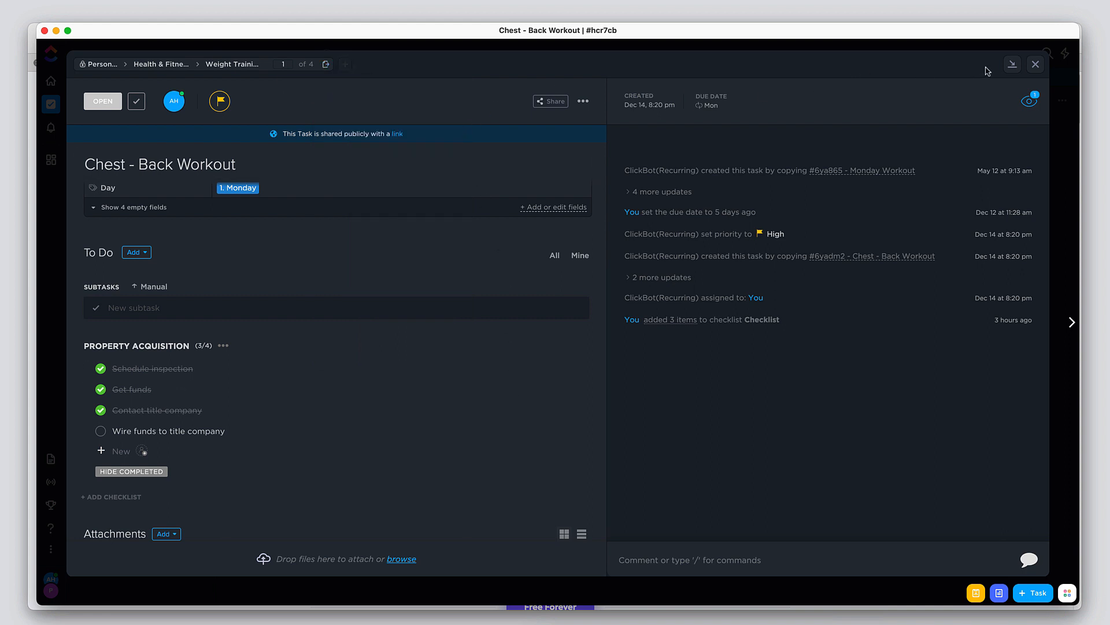
Minimize the Chest - Back Workout task to the tray, and reopen it from there before closing it
left_click(1013, 65)
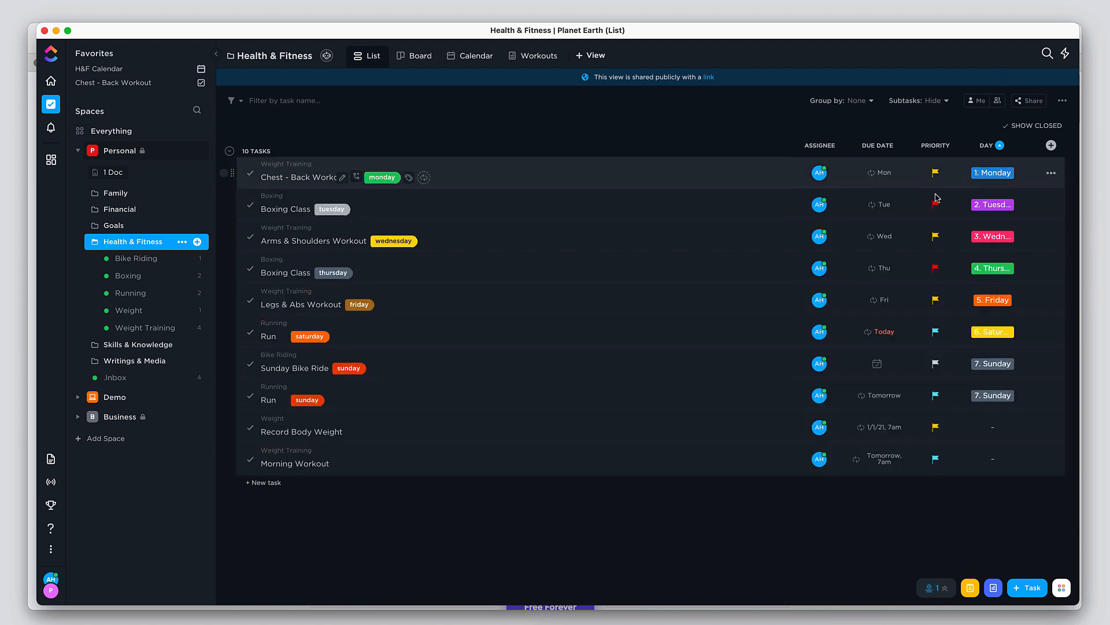
left_click(946, 589)
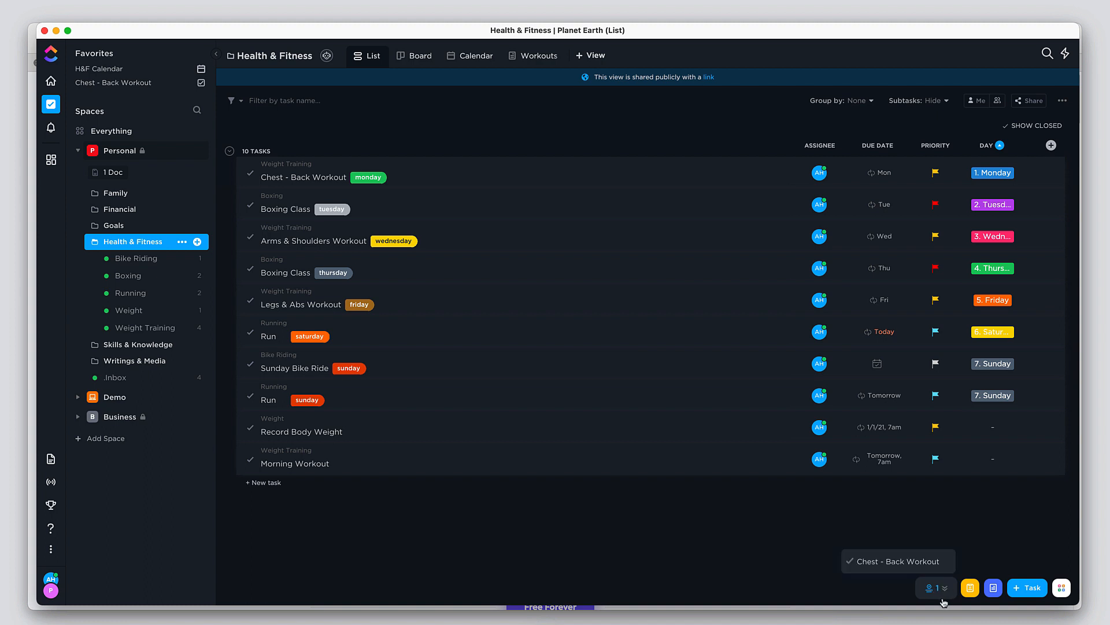
left_click(885, 561)
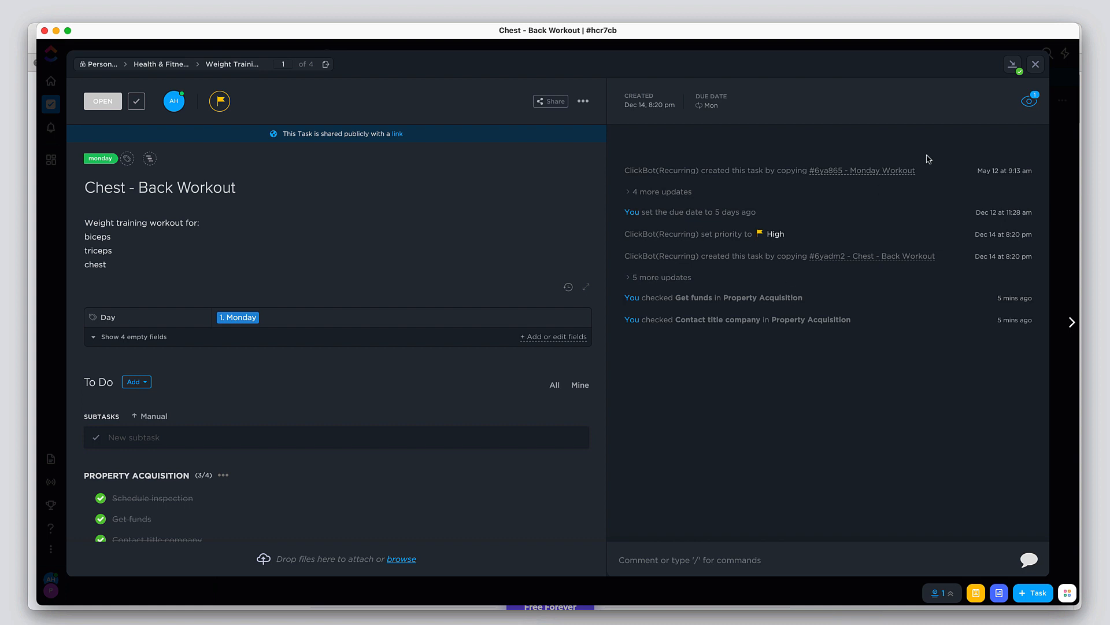
left_click(1036, 64)
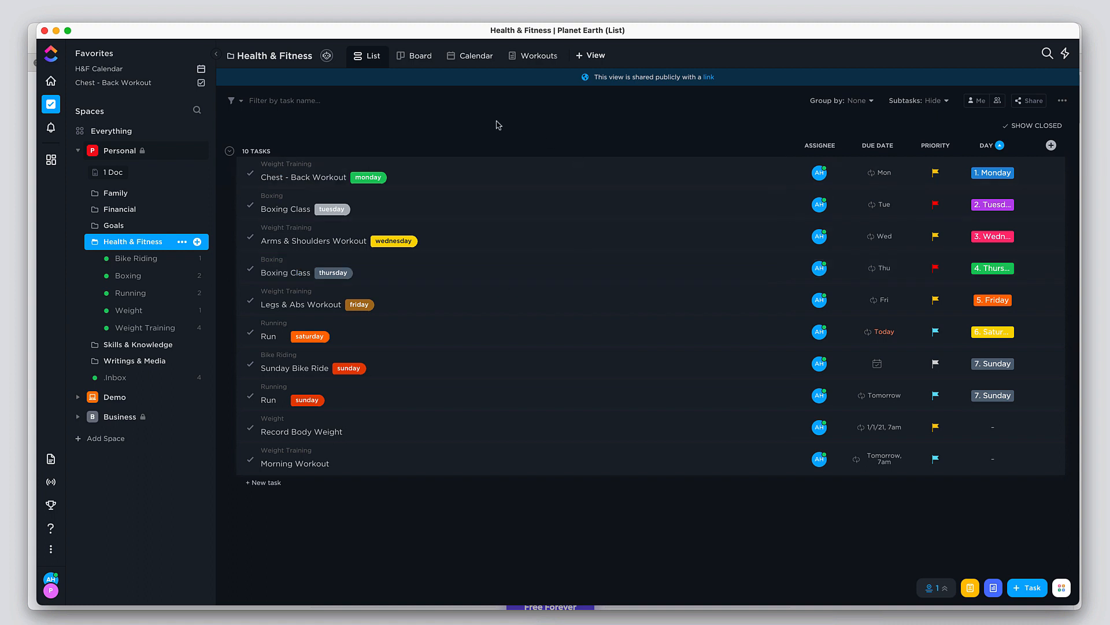
Set the Health & Fitness folder to always assign tasks to Me and always add Me as a watcher
left_click(328, 57)
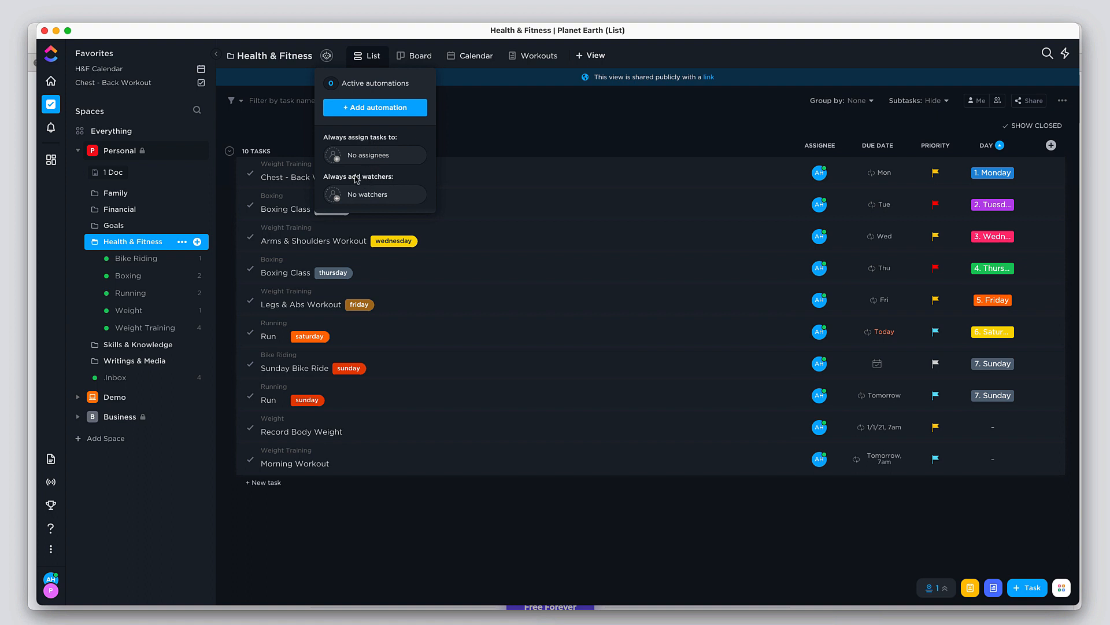
left_click(339, 155)
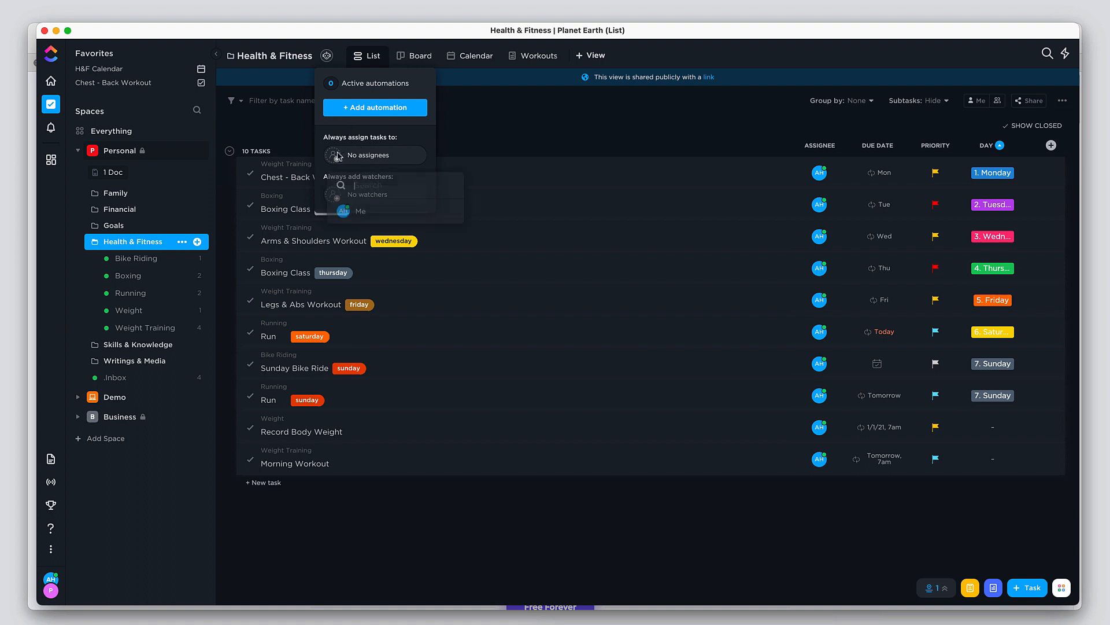
left_click(359, 213)
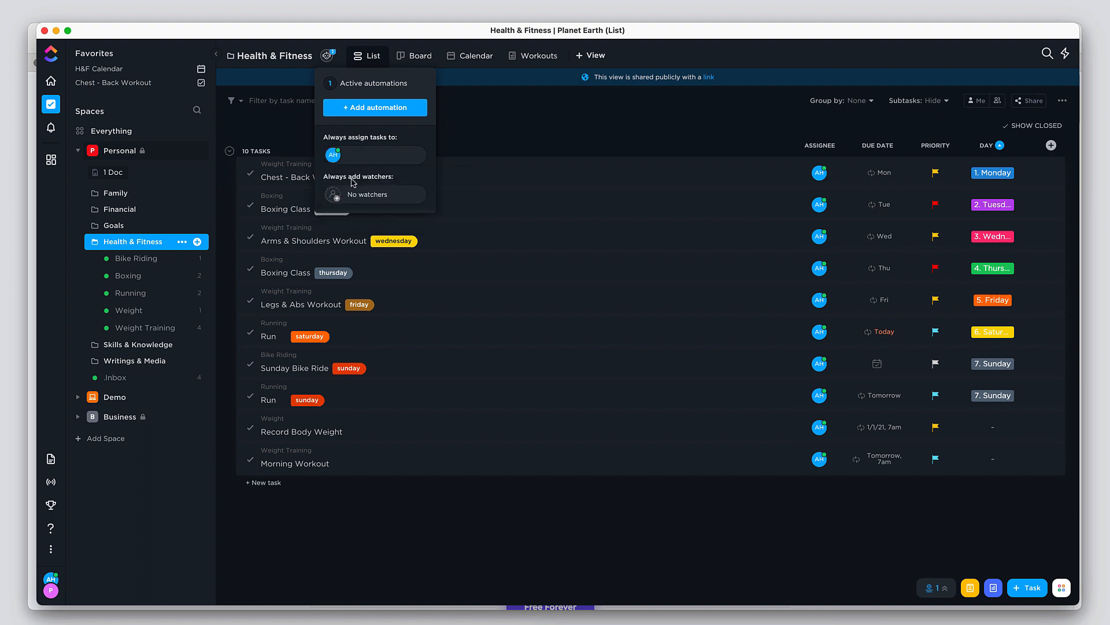
left_click(340, 202)
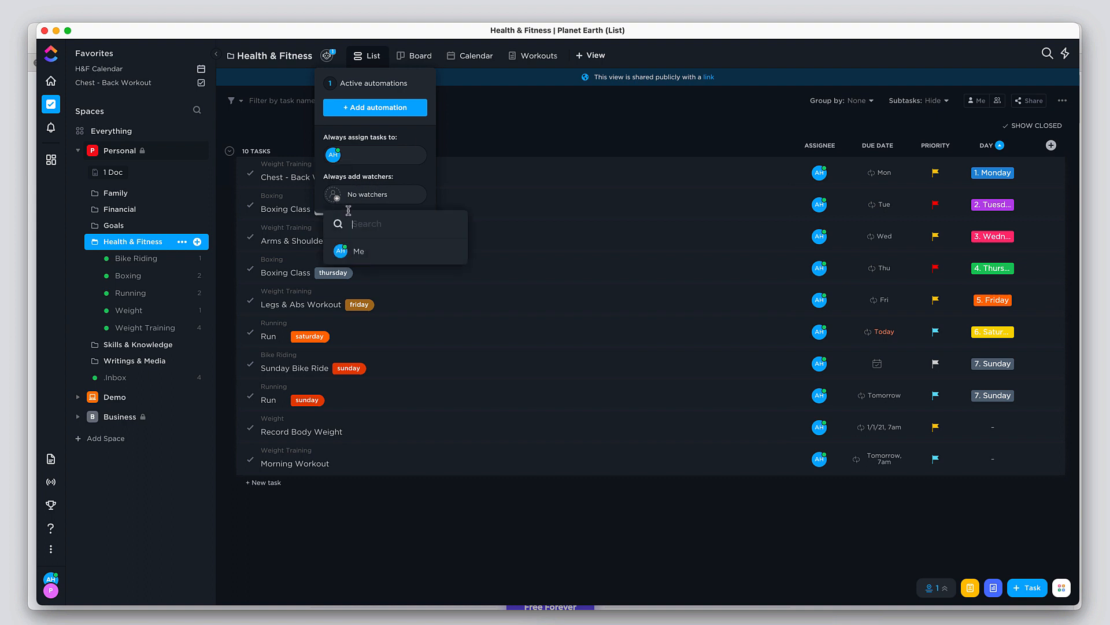
left_click(350, 255)
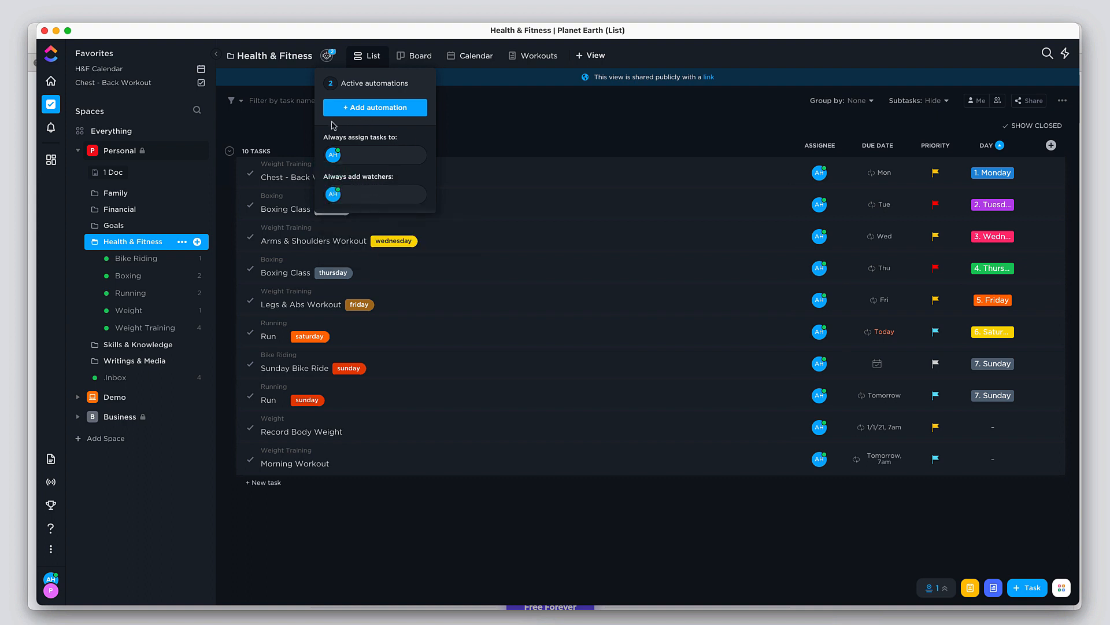
Remove the folder's default watcher and default assignee
left_click(342, 196)
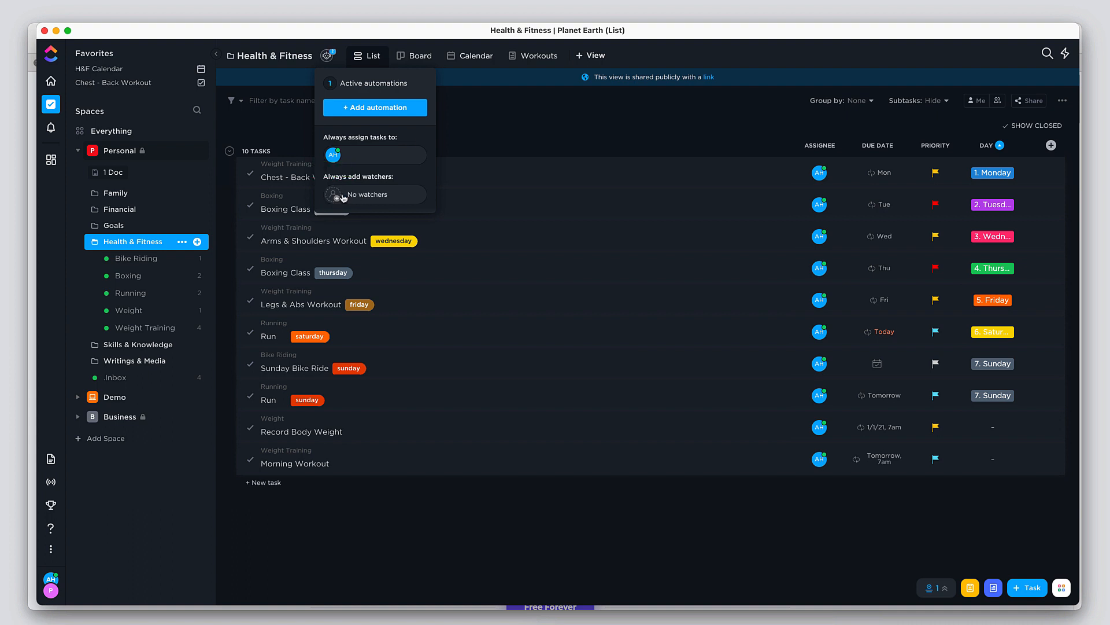
left_click(334, 155)
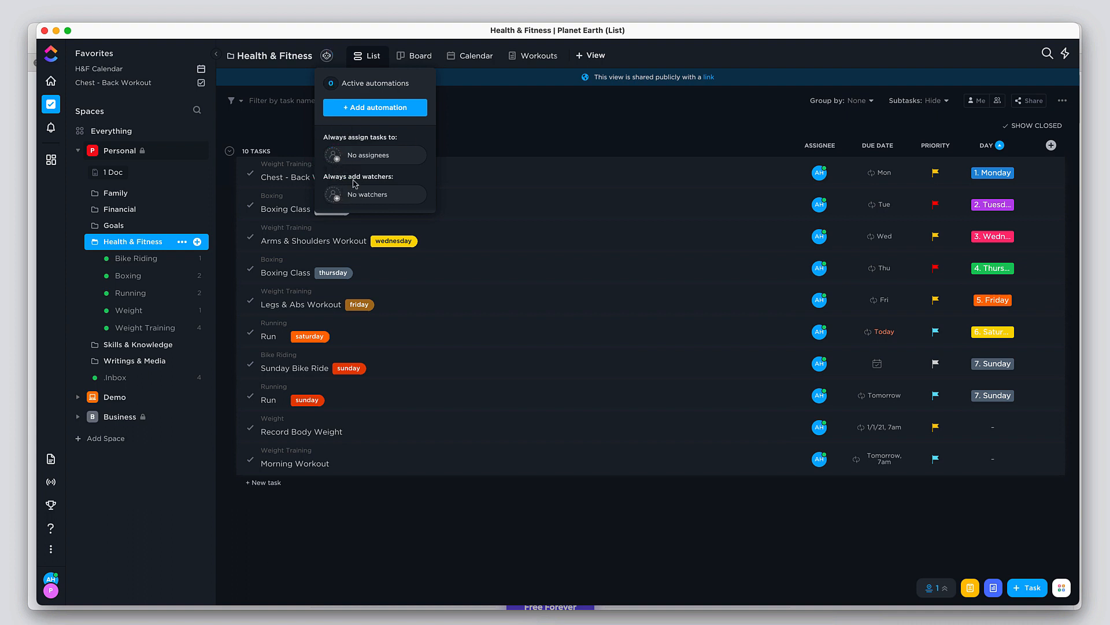
Start a custom automation for the folder and view the available trigger events without changing Status Changes
left_click(355, 108)
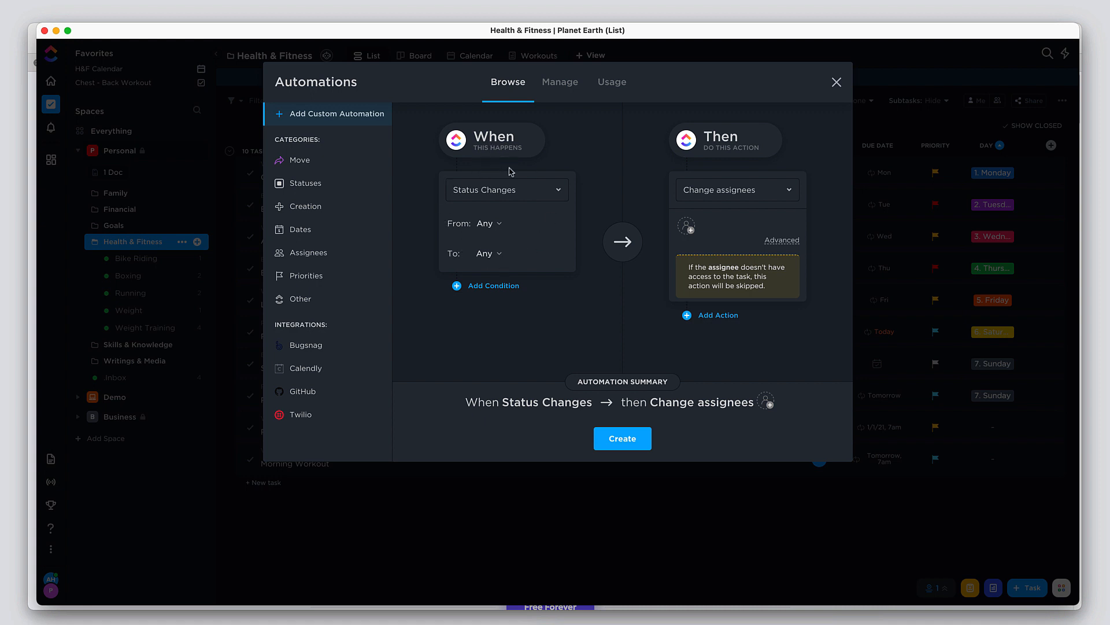
left_click(536, 196)
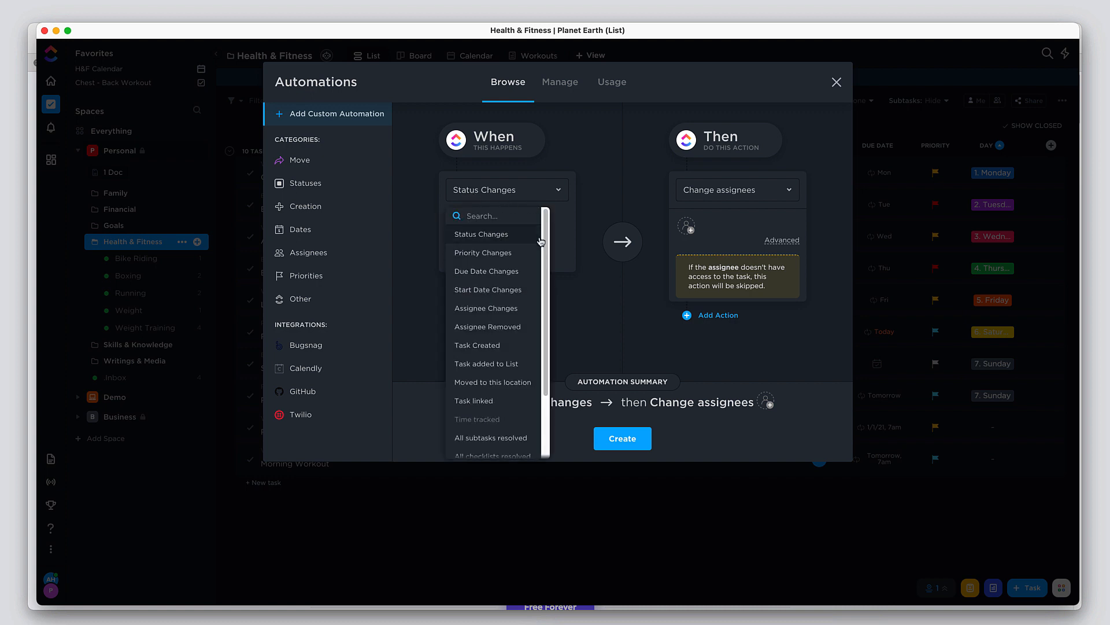
scroll(498, 272, "down", 3)
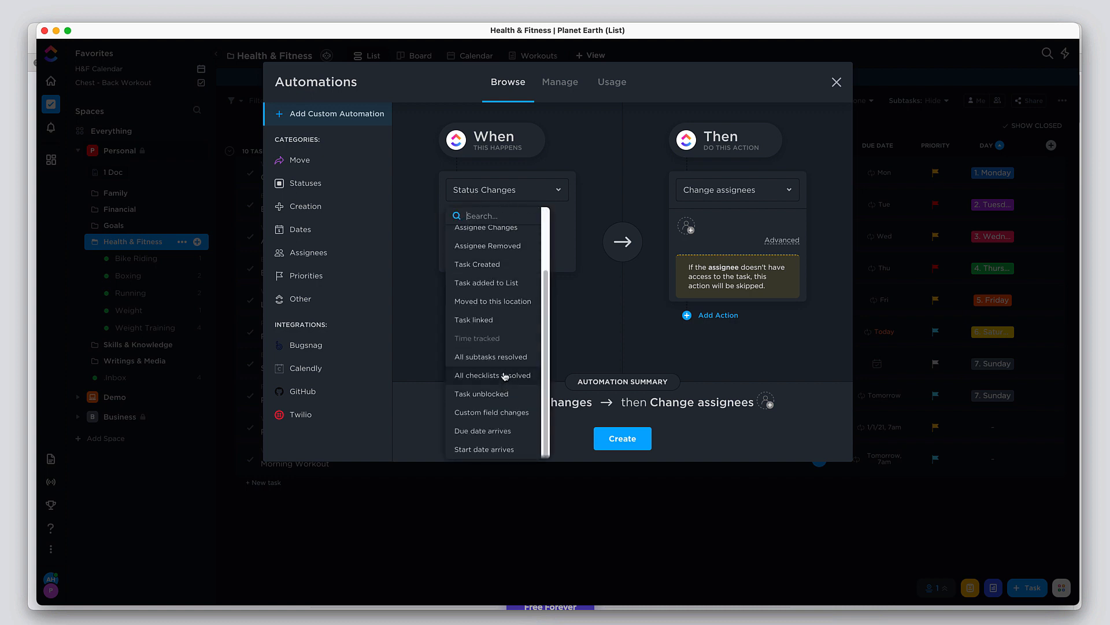
left_click(580, 197)
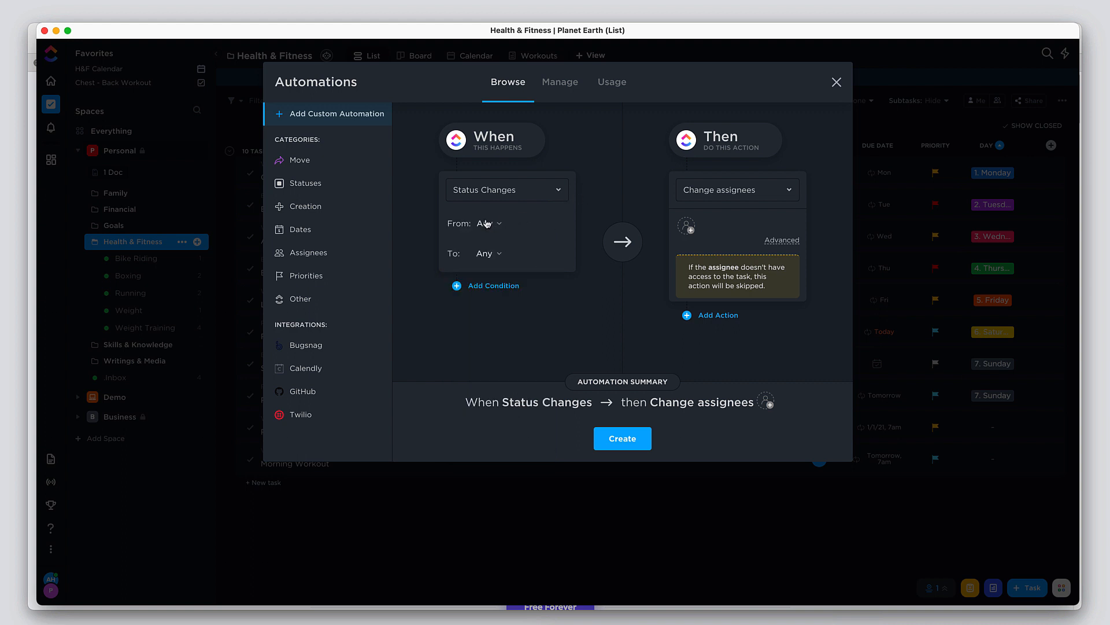
View the From and To status choices of the Status Changes trigger without selecting any
left_click(497, 224)
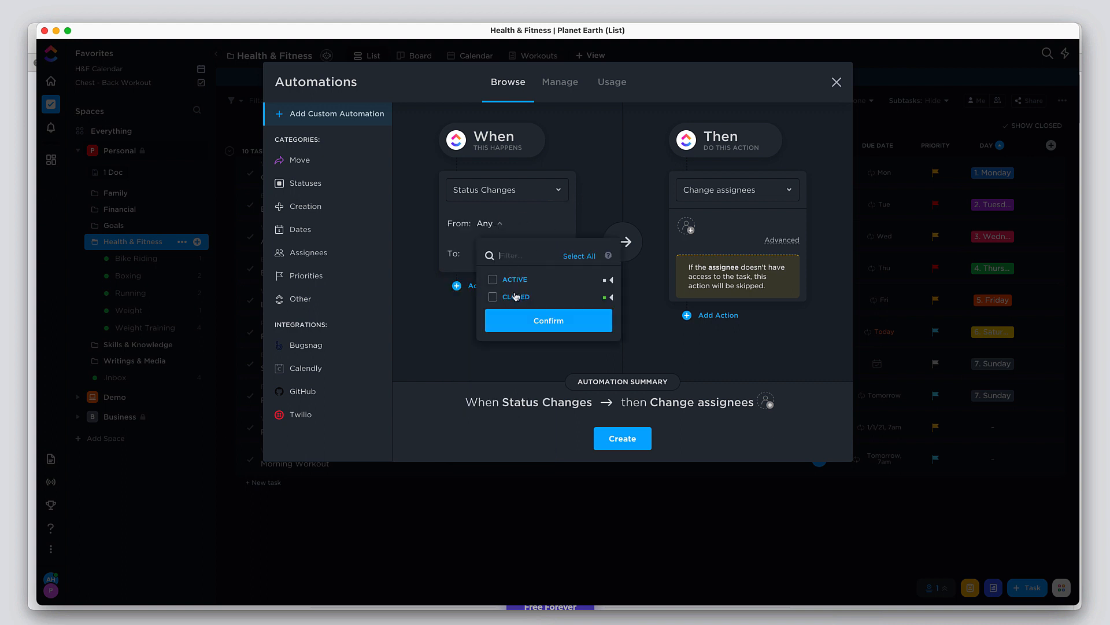
left_click(463, 230)
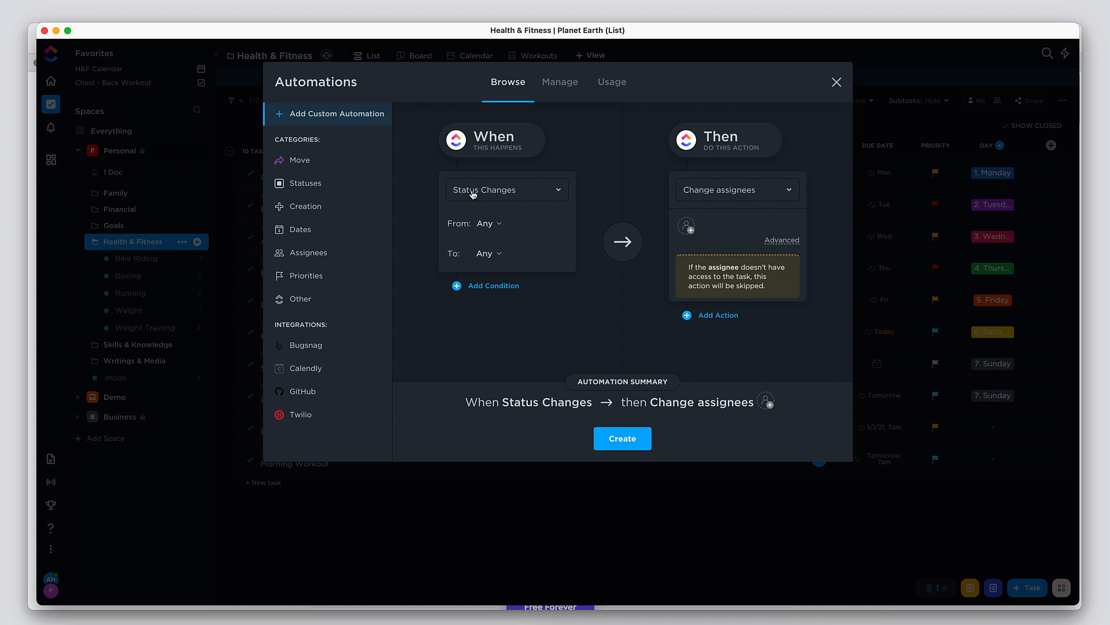
left_click(491, 225)
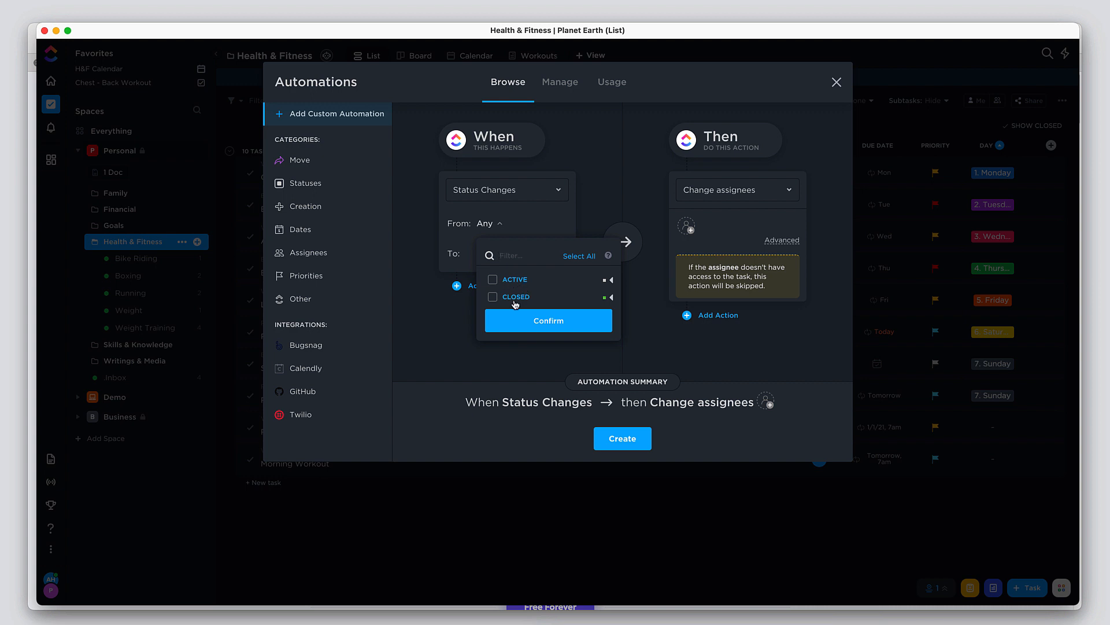
left_click(484, 225)
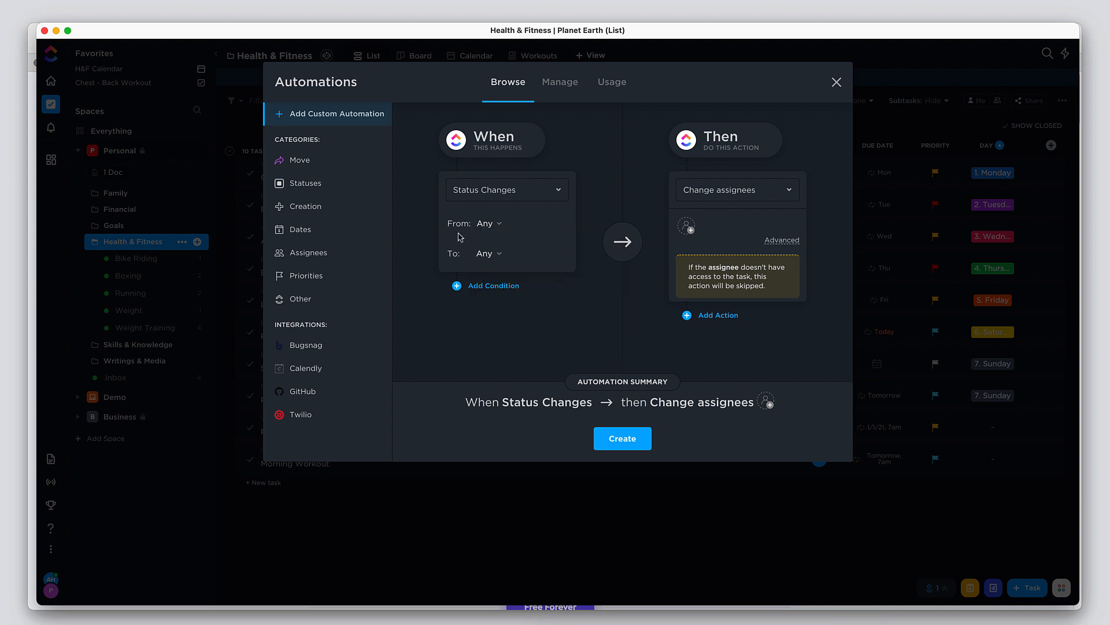
left_click(495, 257)
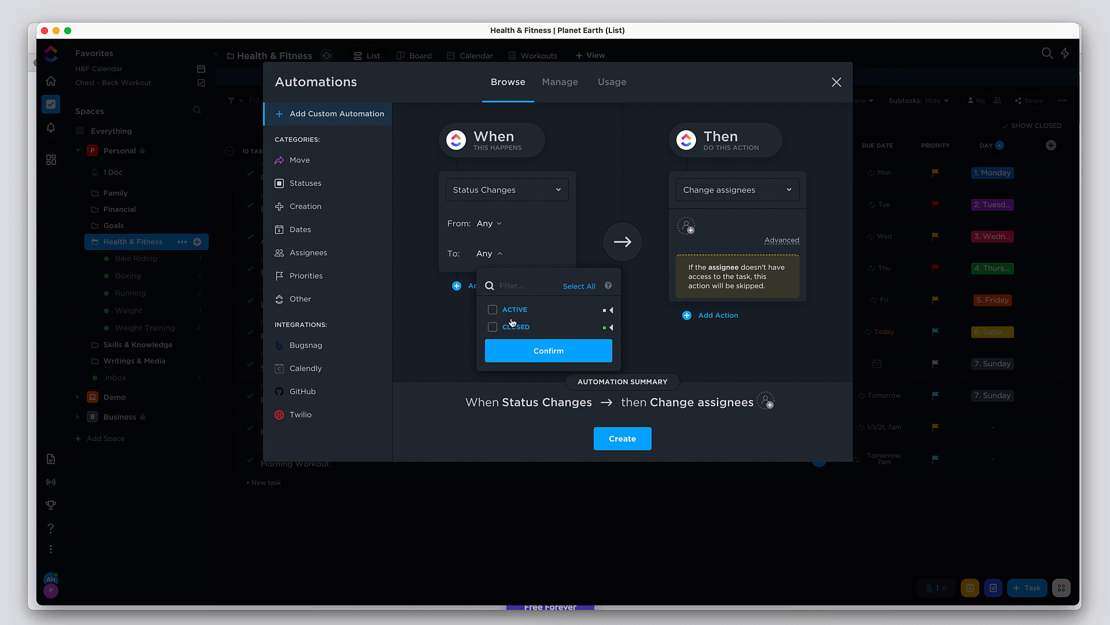
left_click(452, 238)
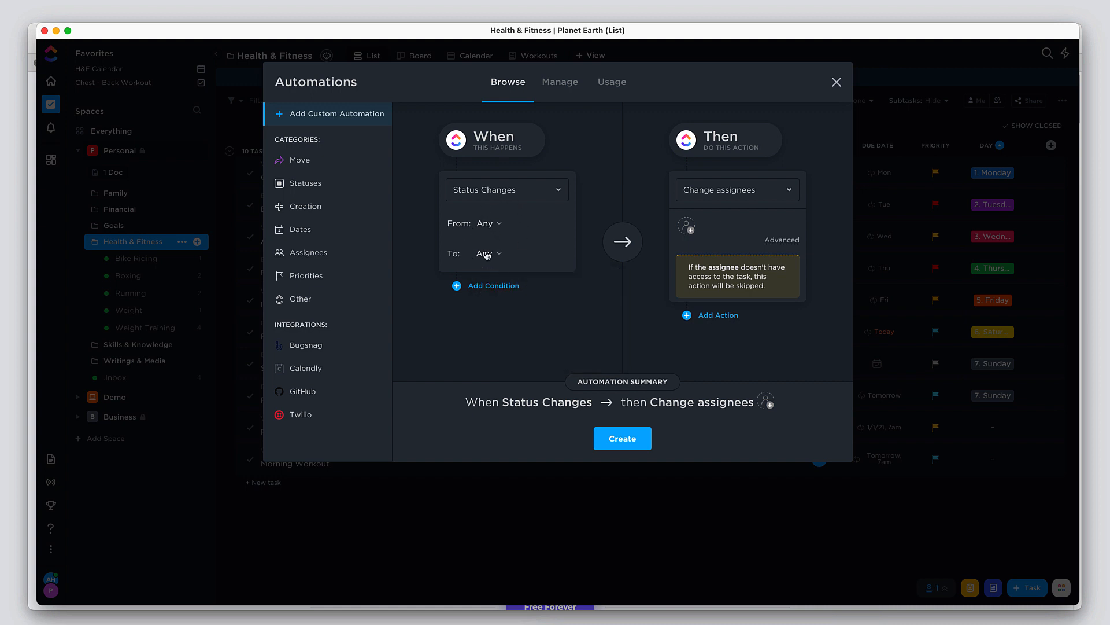
Add a Due Date condition to the automation and view its comparison operators, leaving it at is equal to
left_click(484, 286)
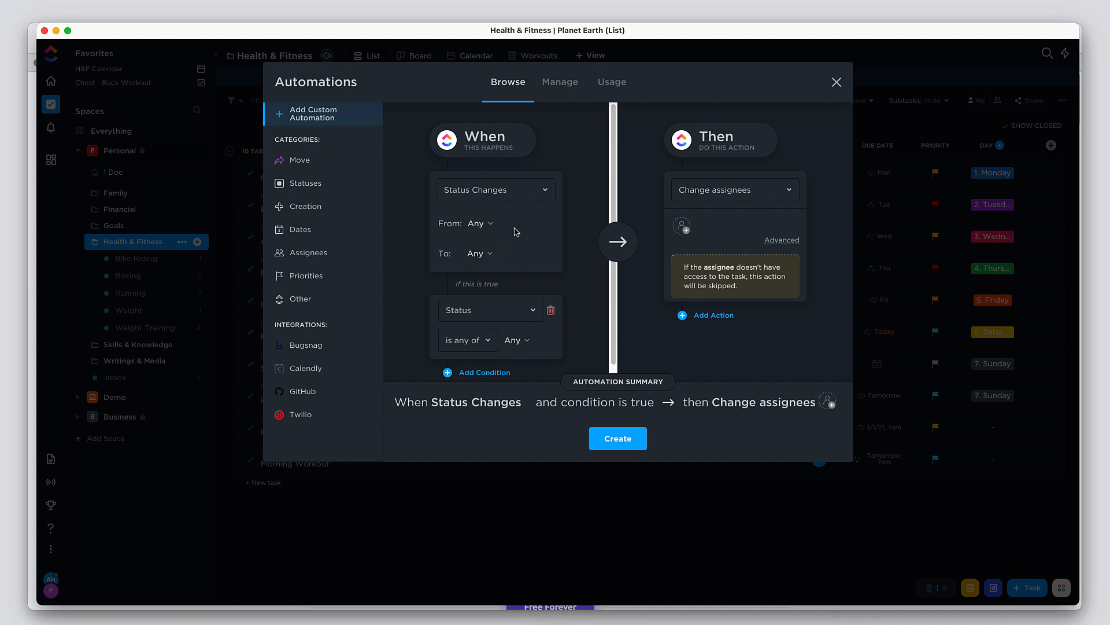
left_click(492, 318)
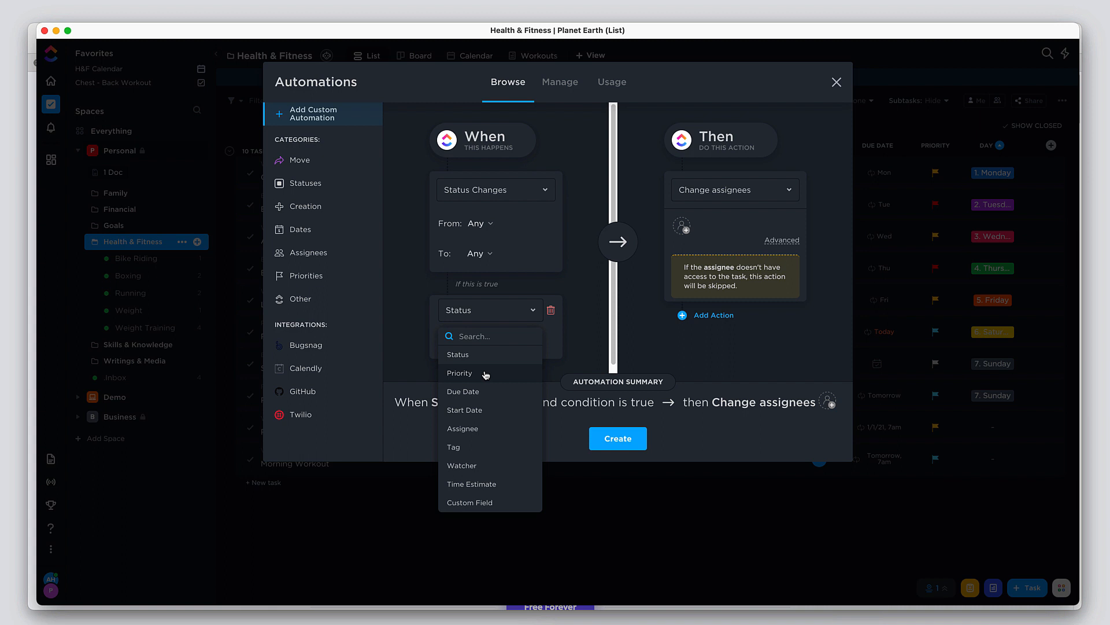
left_click(483, 394)
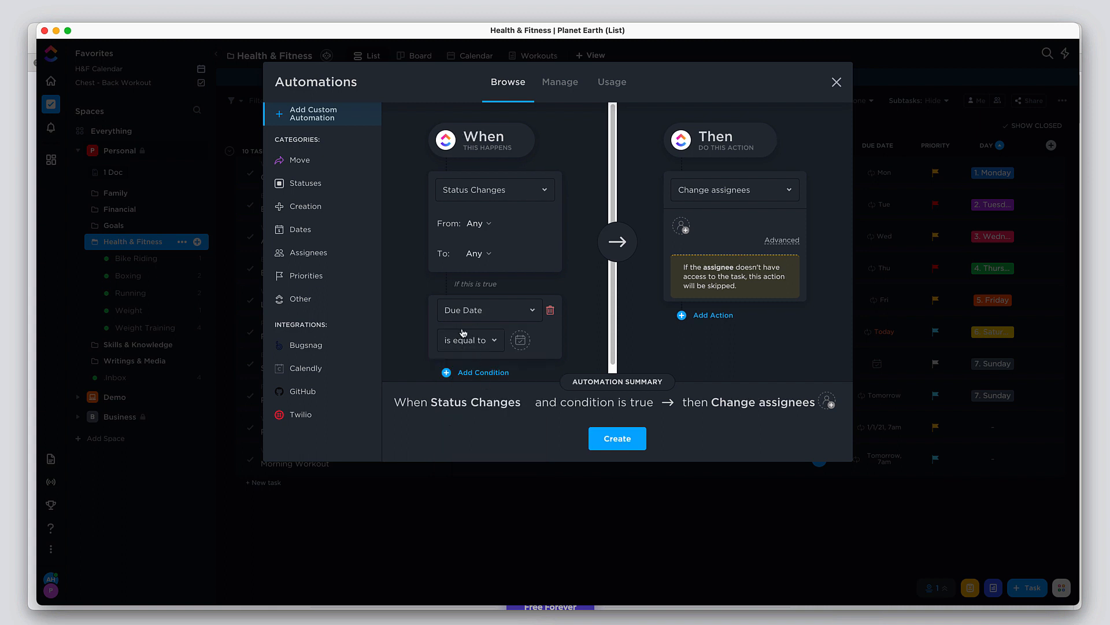
left_click(495, 341)
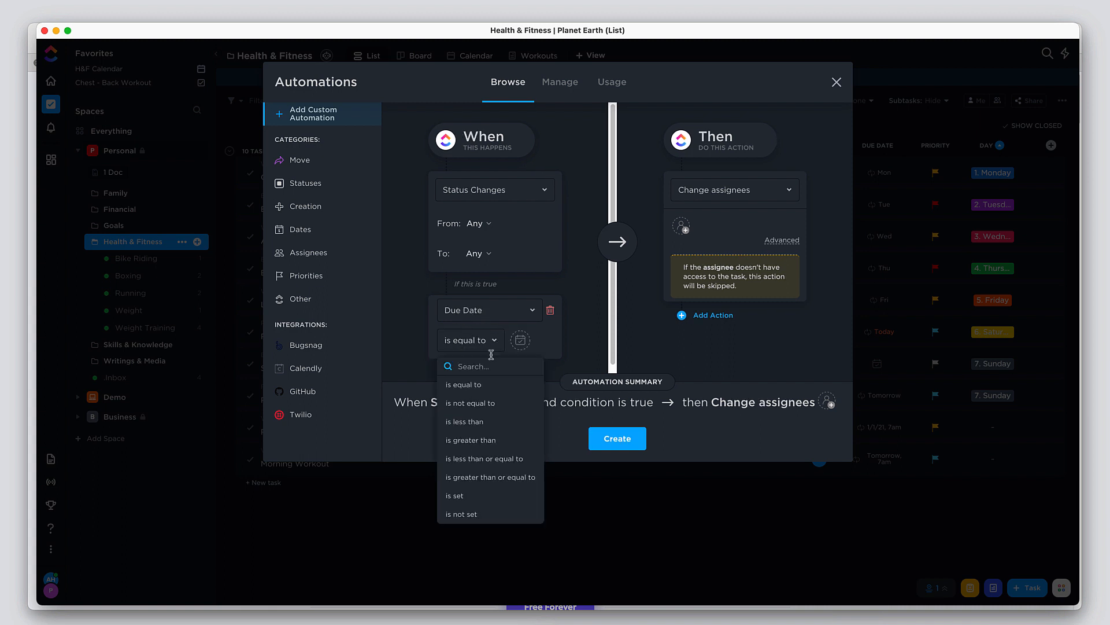
left_click(527, 341)
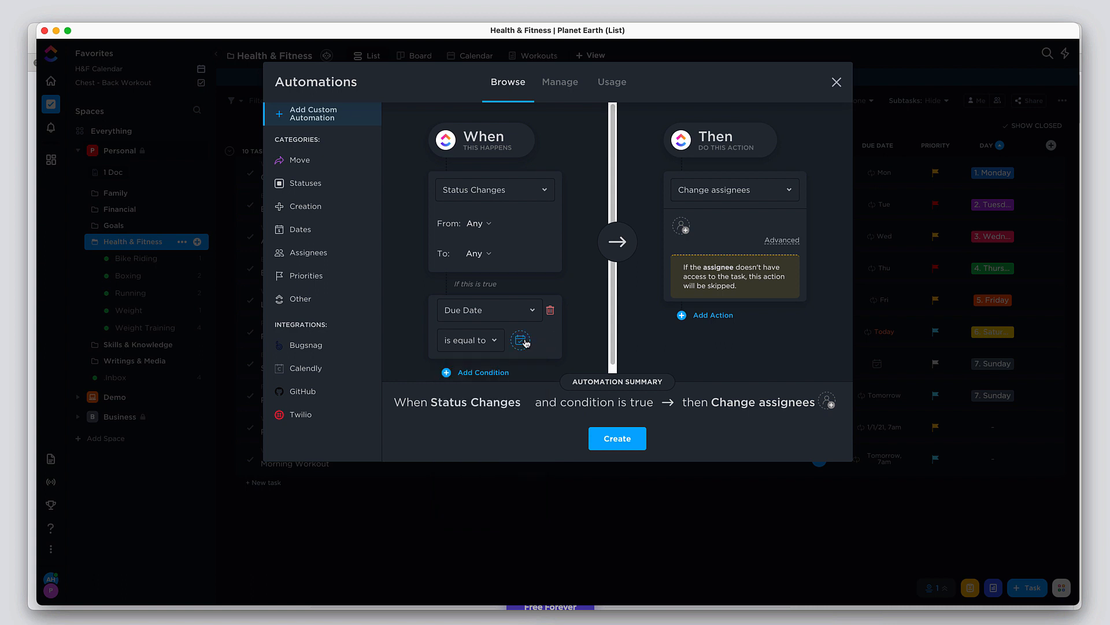
Change the automation's condition to Assignee and view its comparison operators, leaving it at is any of
left_click(490, 312)
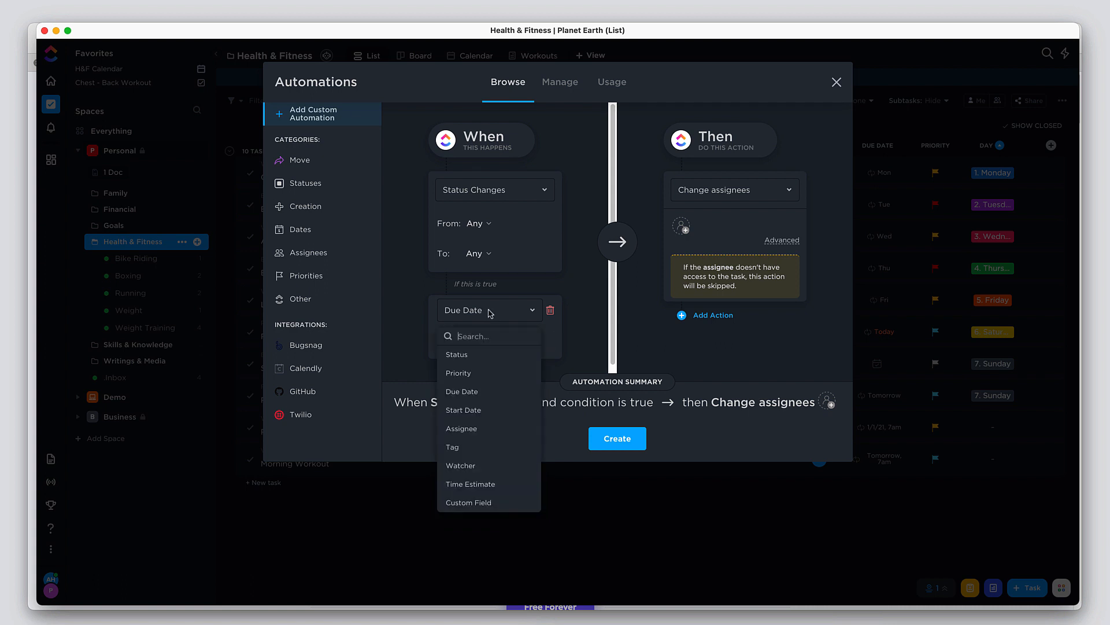
left_click(461, 428)
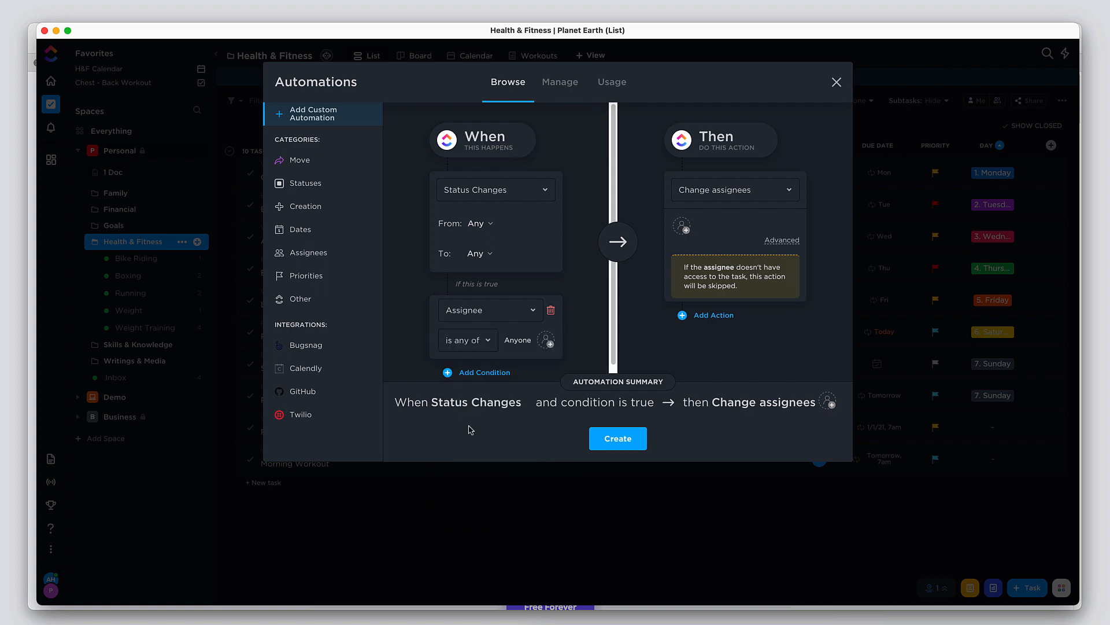
left_click(486, 349)
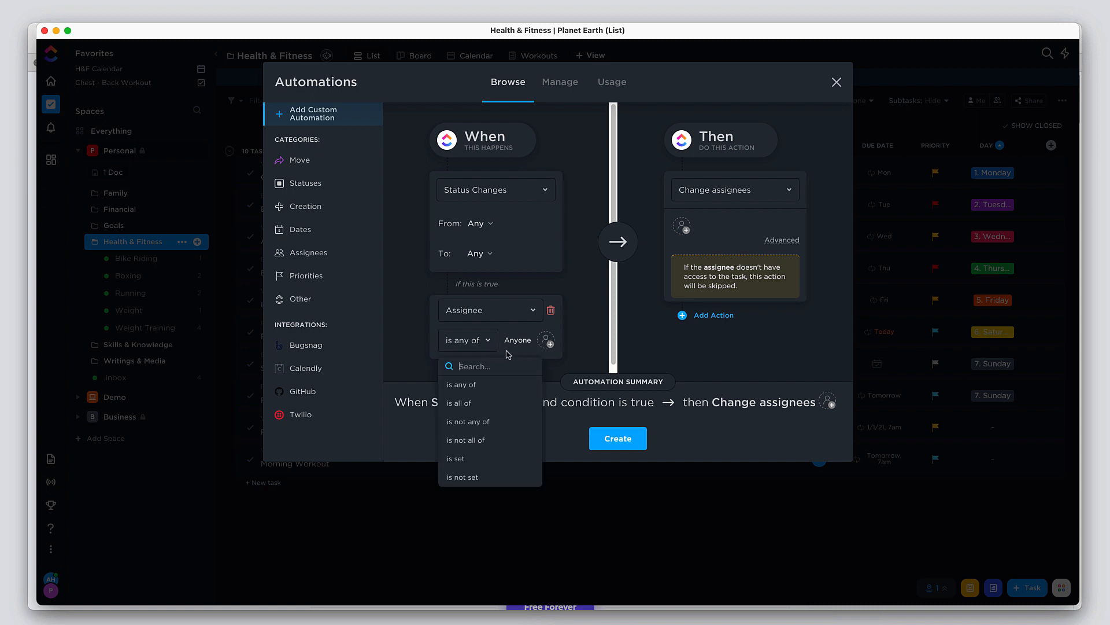
left_click(440, 302)
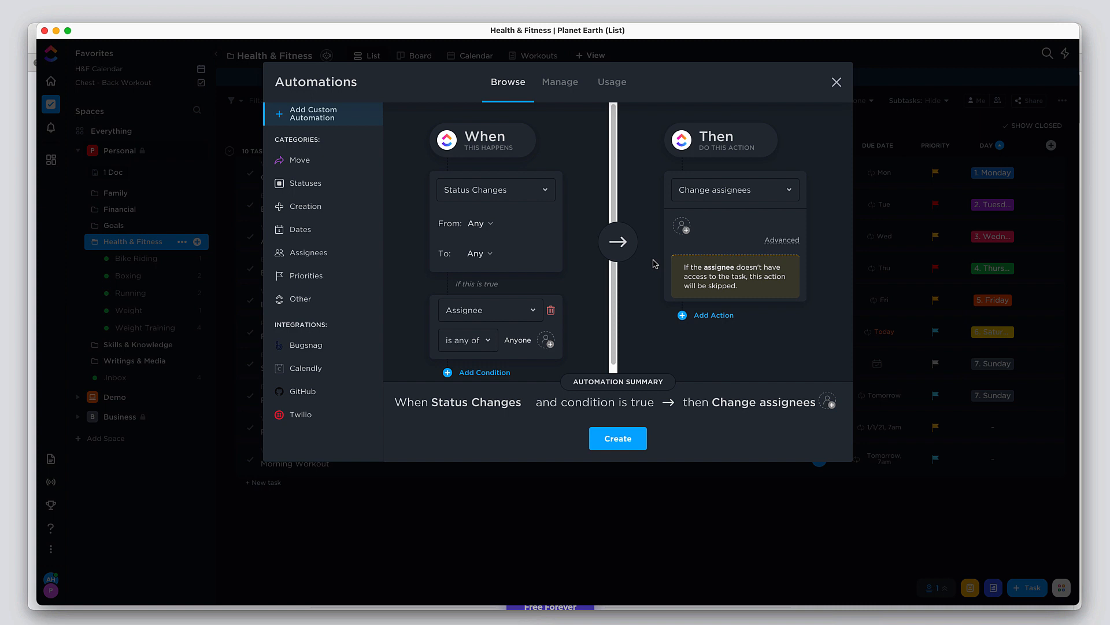
View the available automation actions without changing Change assignees, and add a second action
left_click(789, 189)
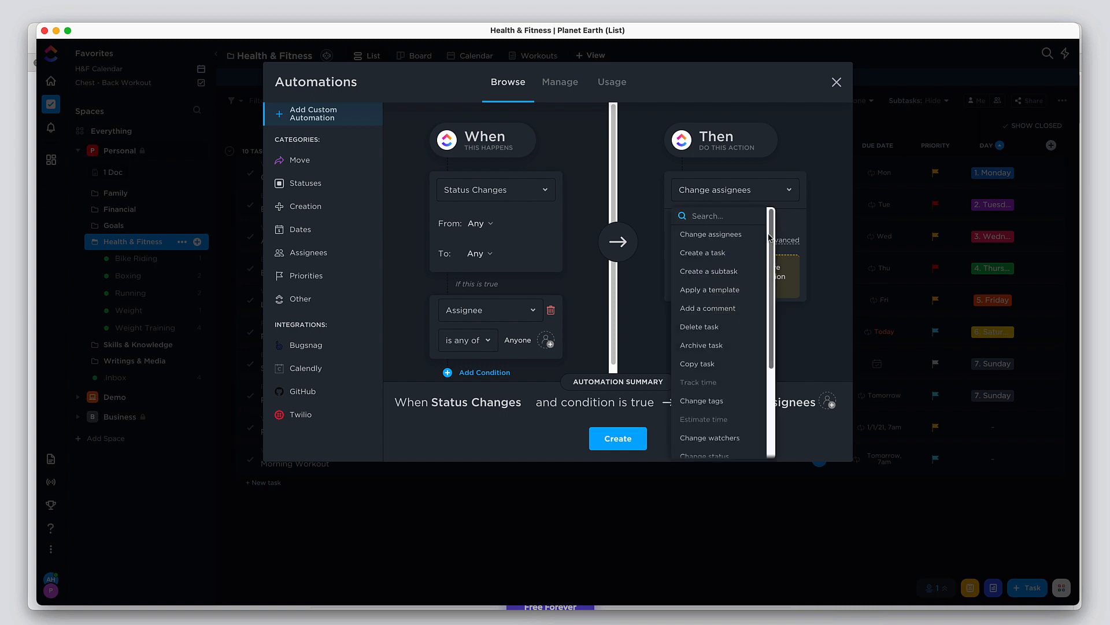
mouse_move(771, 228)
left_mouse_down()
mouse_move(770, 345)
mouse_move(772, 219)
left_mouse_up()
left_click(814, 216)
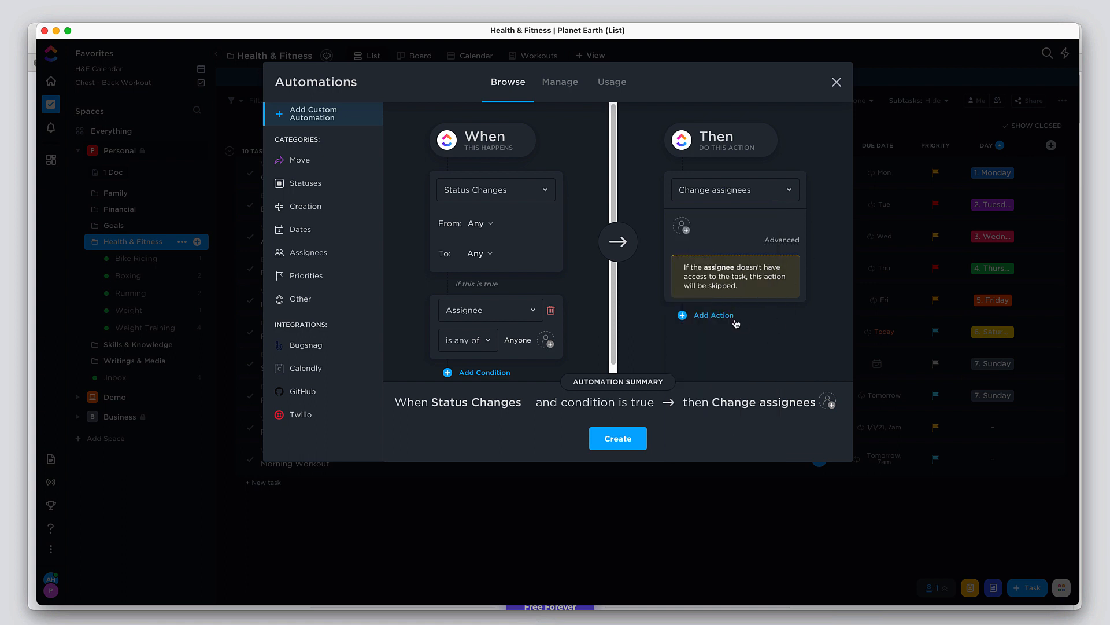
left_click(718, 314)
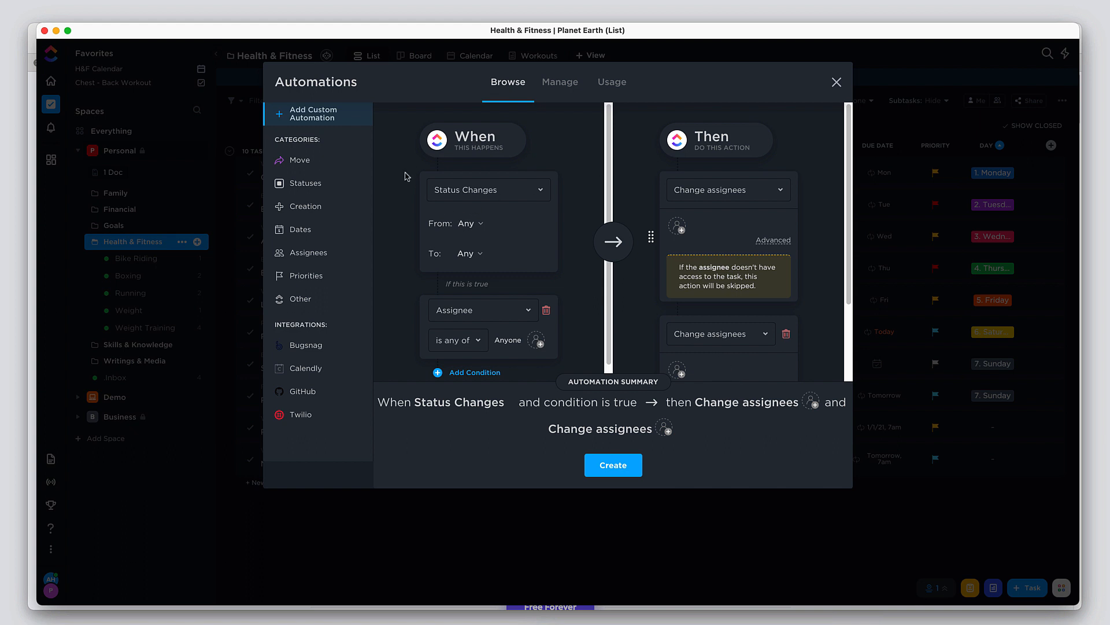
Browse the ready-made automation templates in the Move, Statuses, Creation, Dates and Assignees categories
left_click(299, 162)
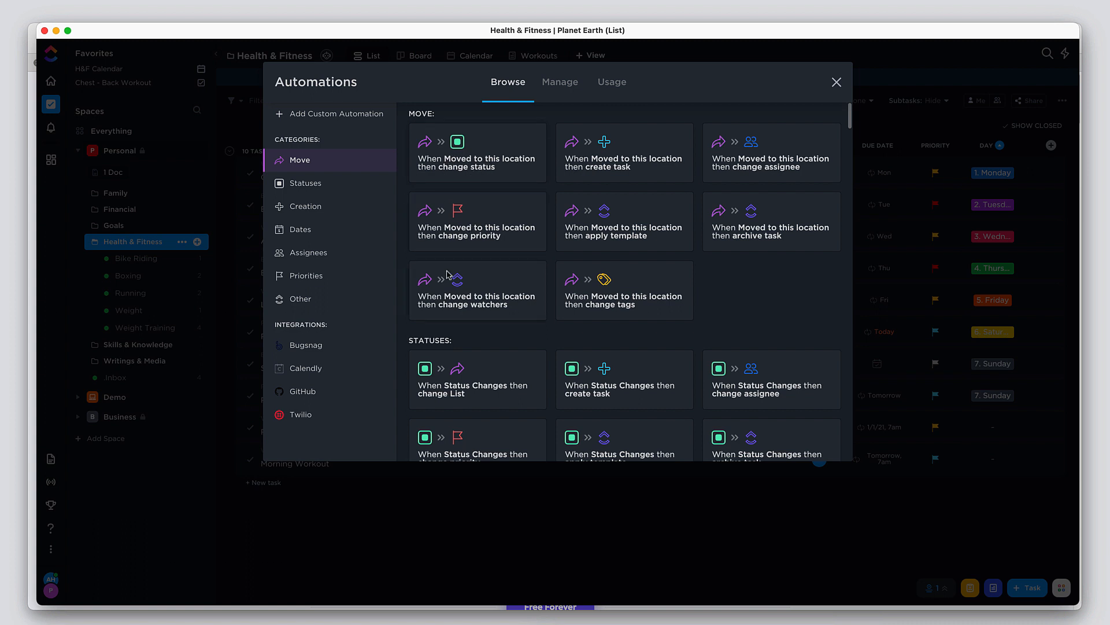
left_click(321, 184)
left_click(317, 209)
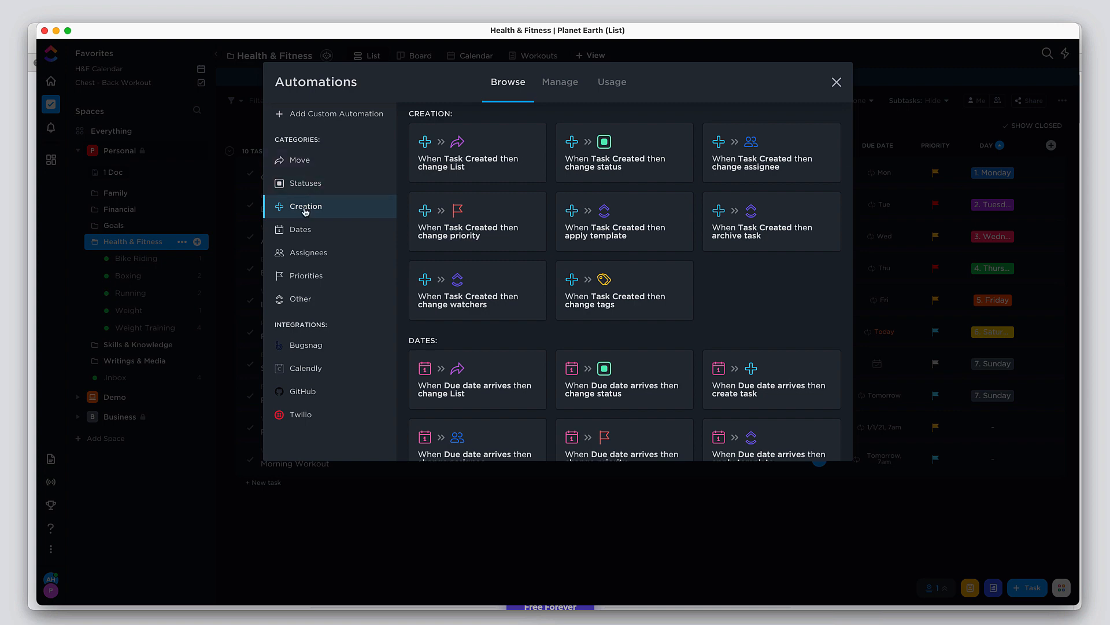
left_click(301, 229)
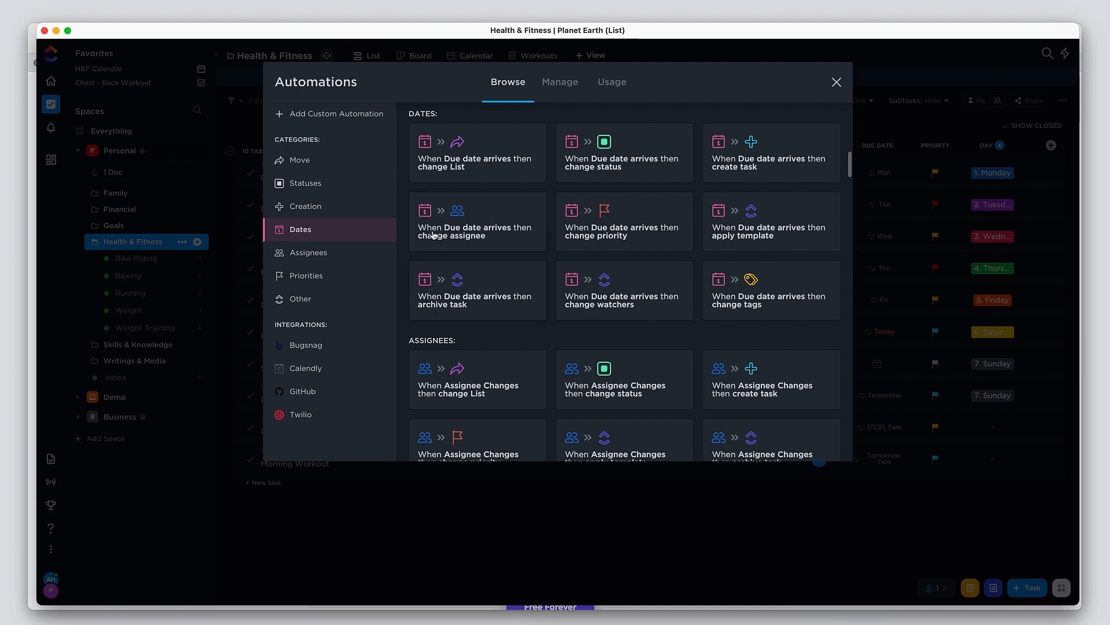
left_click(317, 254)
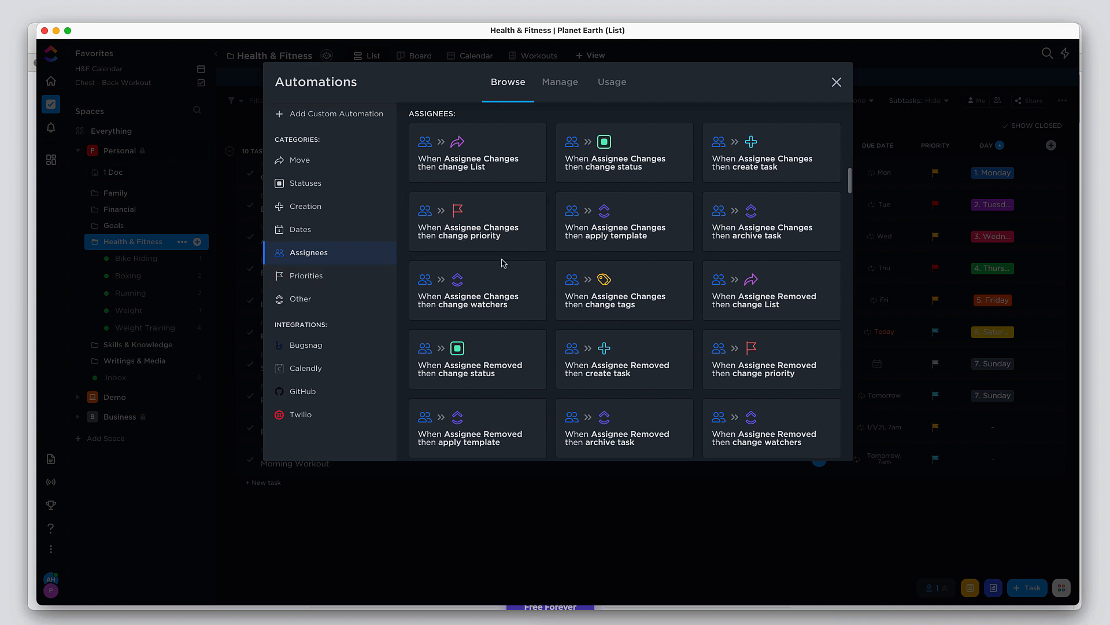
View the folder's configured automations and the workspace's automation usage and add-on plans
left_click(560, 82)
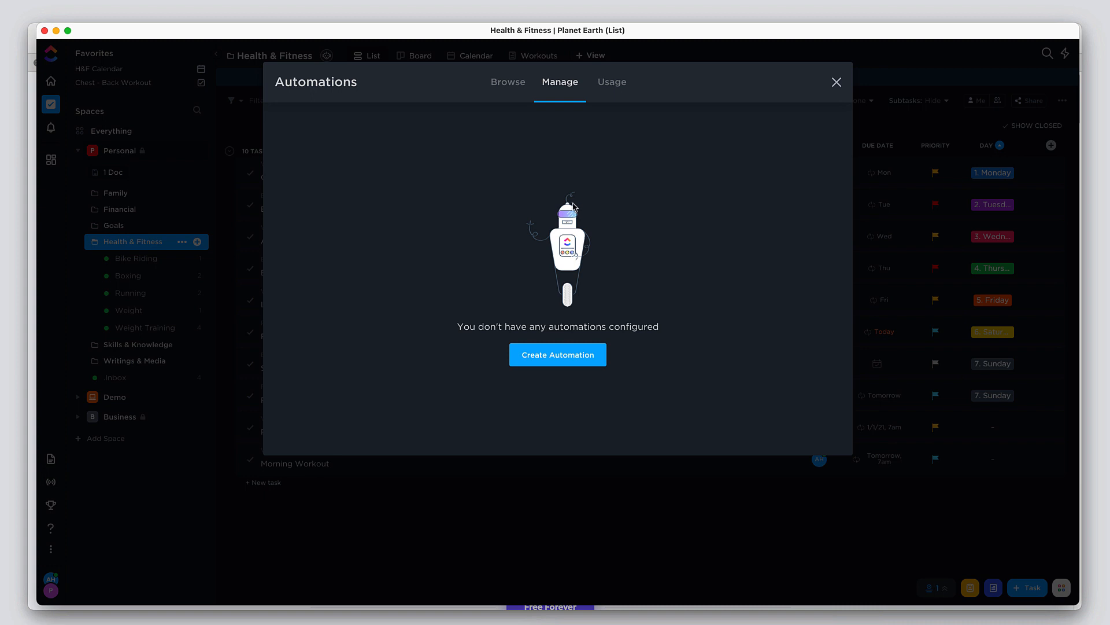
left_click(609, 83)
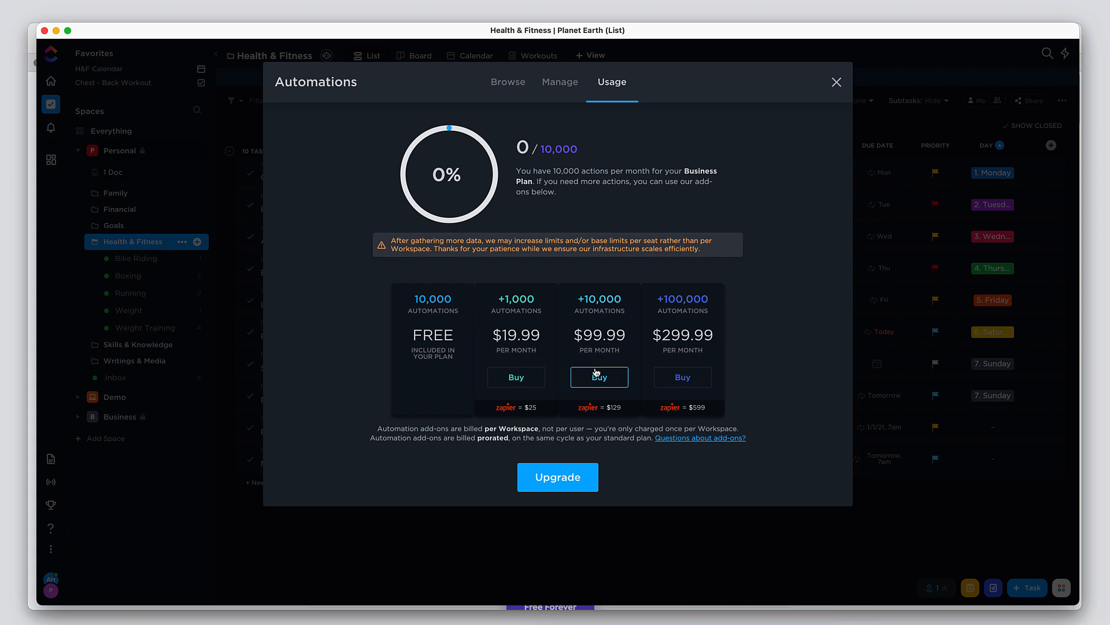
Show the Health & Fitness folder as a board and view its grouping options, including the custom fields
left_click(837, 82)
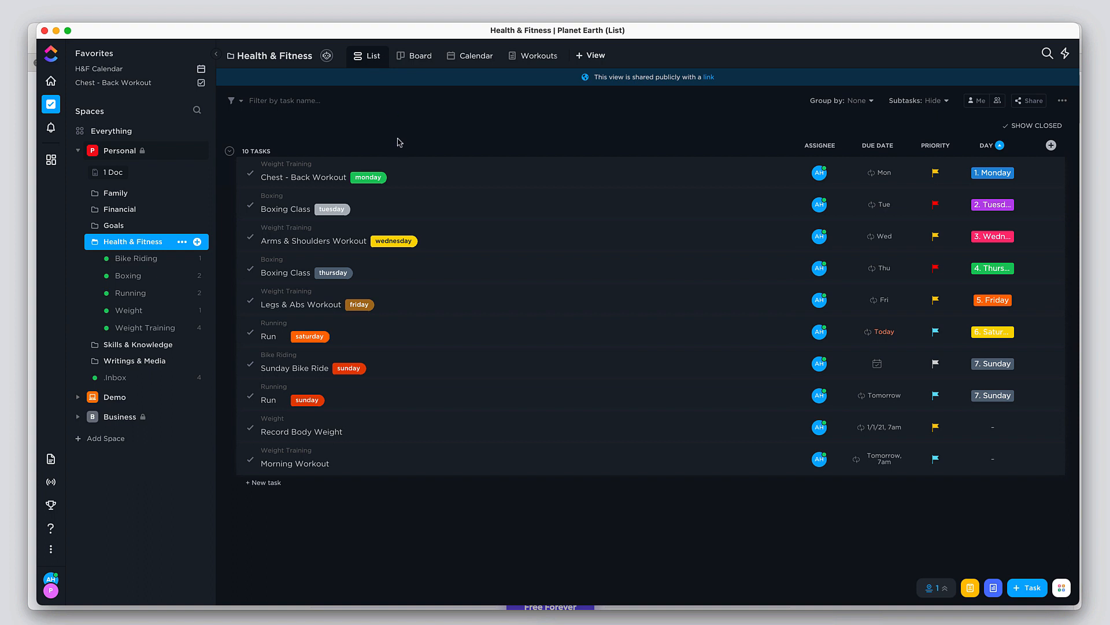
left_click(412, 60)
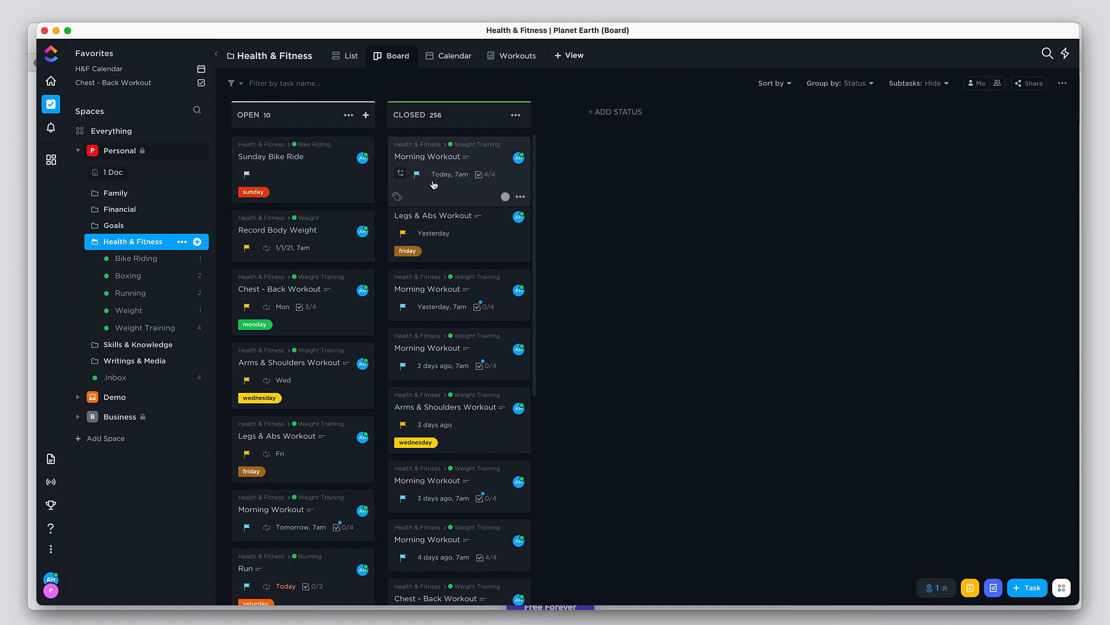
left_click_drag(311, 176, 373, 111)
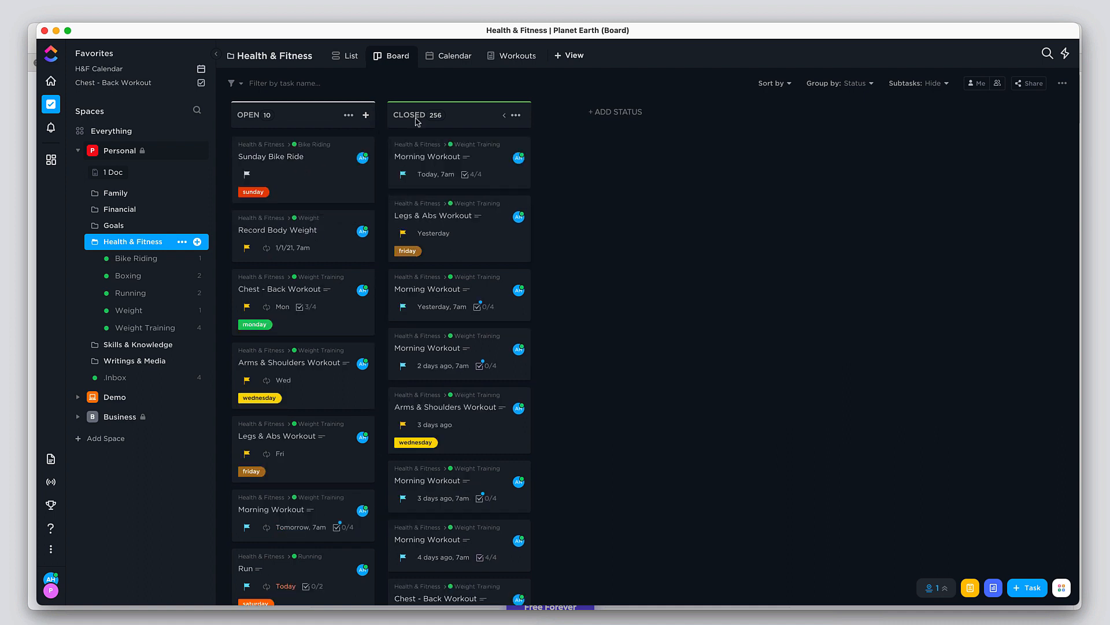
left_click(860, 87)
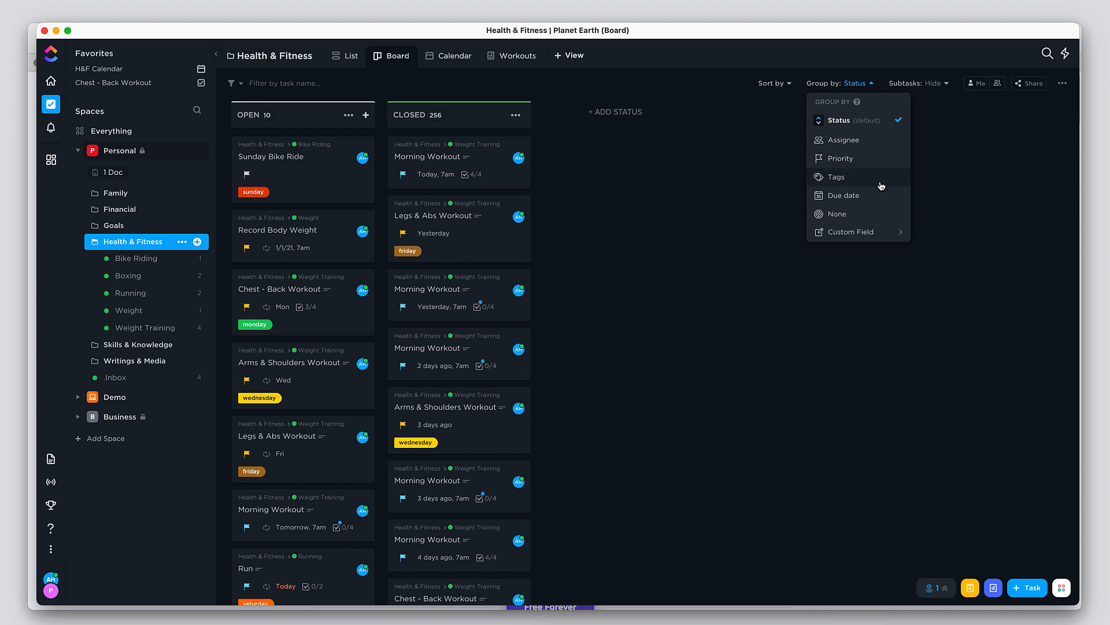
left_click(863, 236)
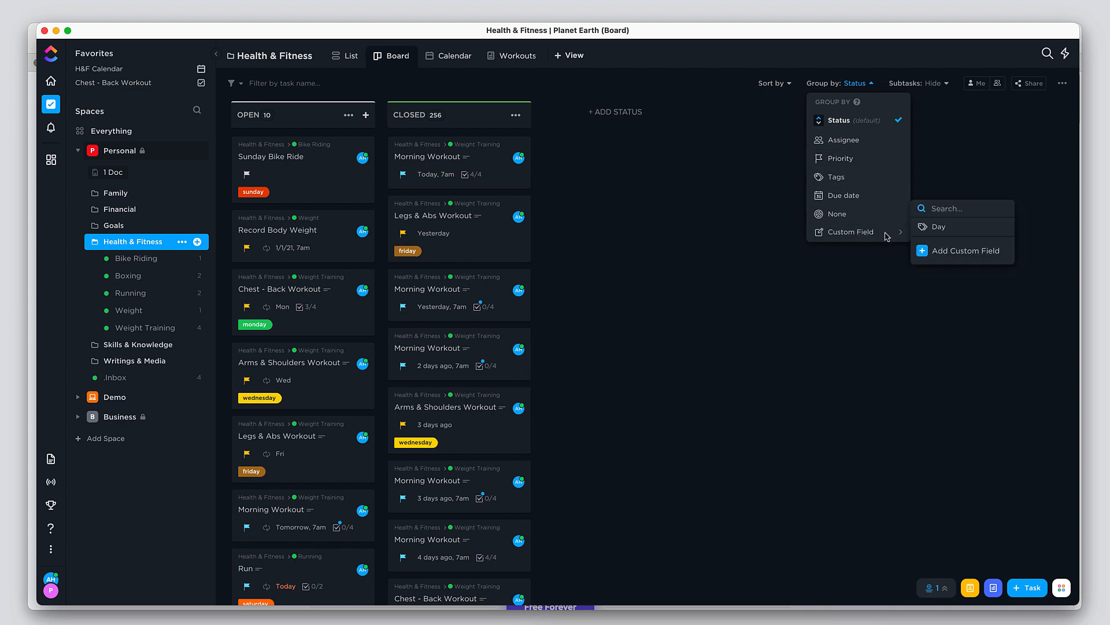
left_click(661, 85)
View the folder's calendar with its time period options and unscheduled tasks, and the view types available to add
left_click(455, 55)
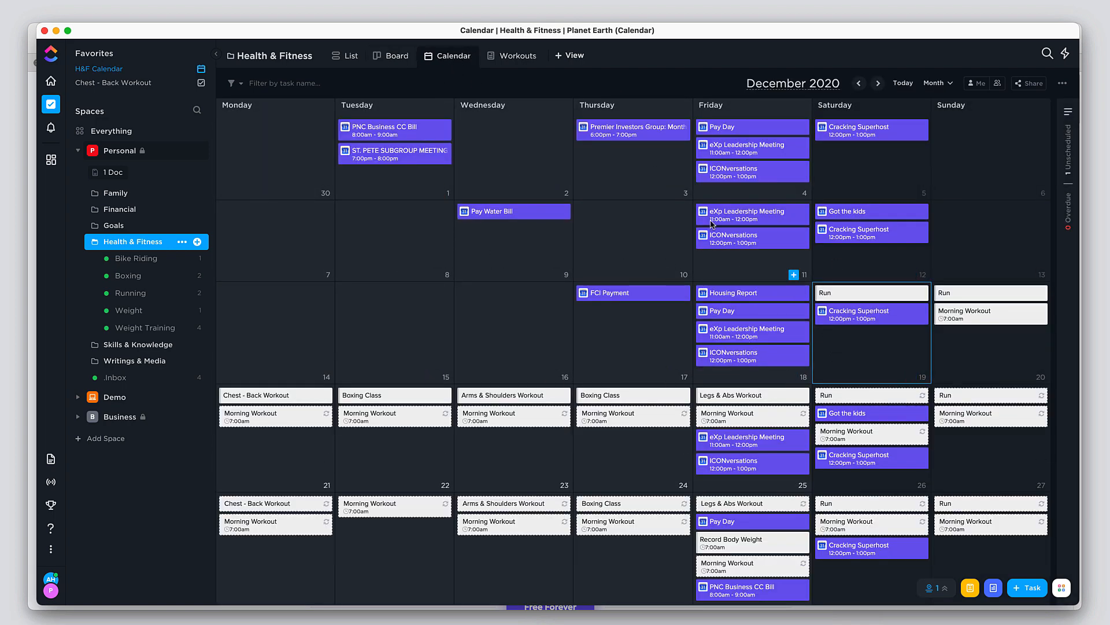
left_click(950, 86)
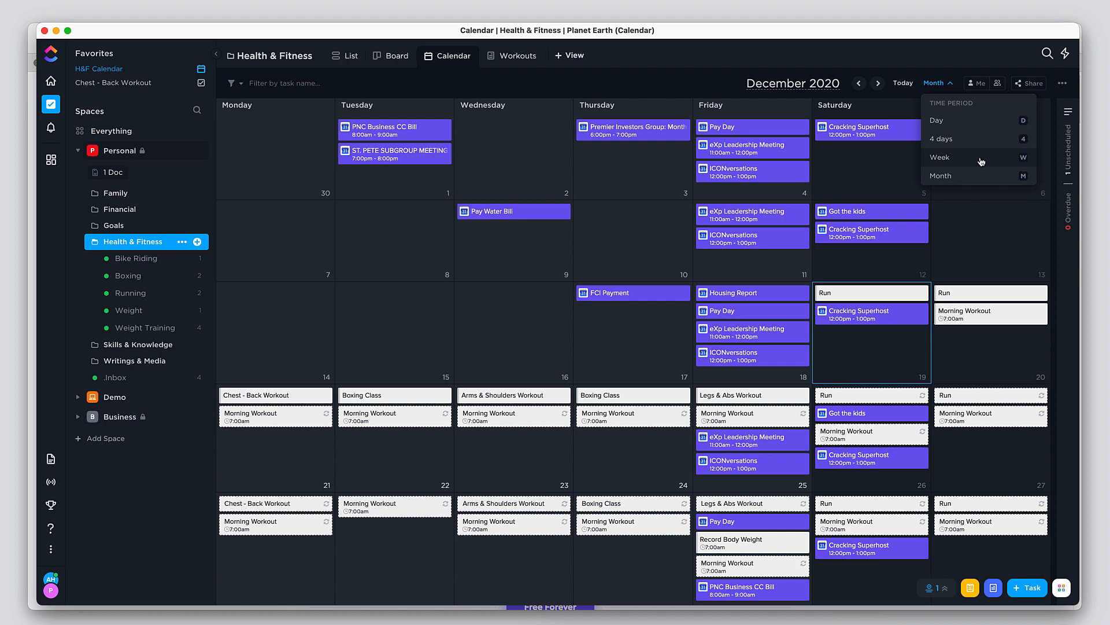
key("Escape")
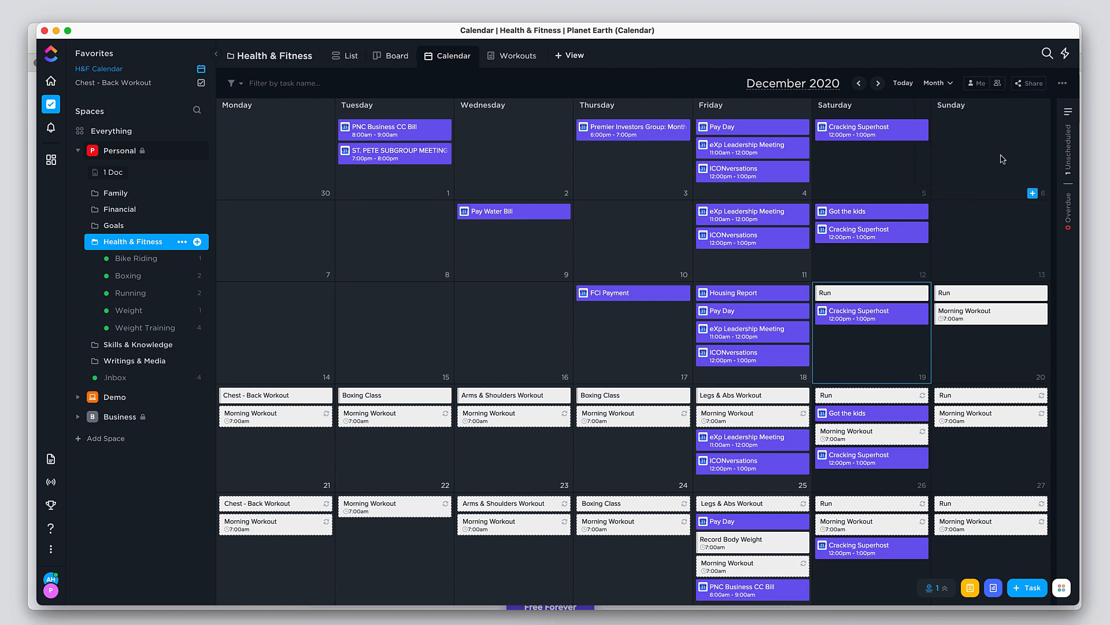
left_click(1069, 144)
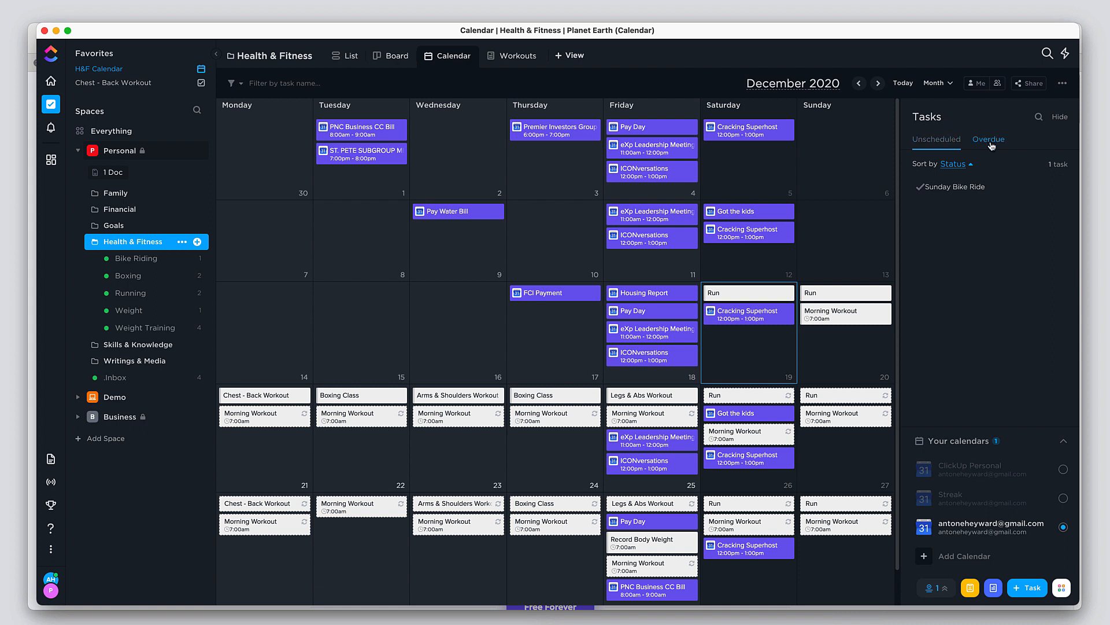
left_click(919, 187)
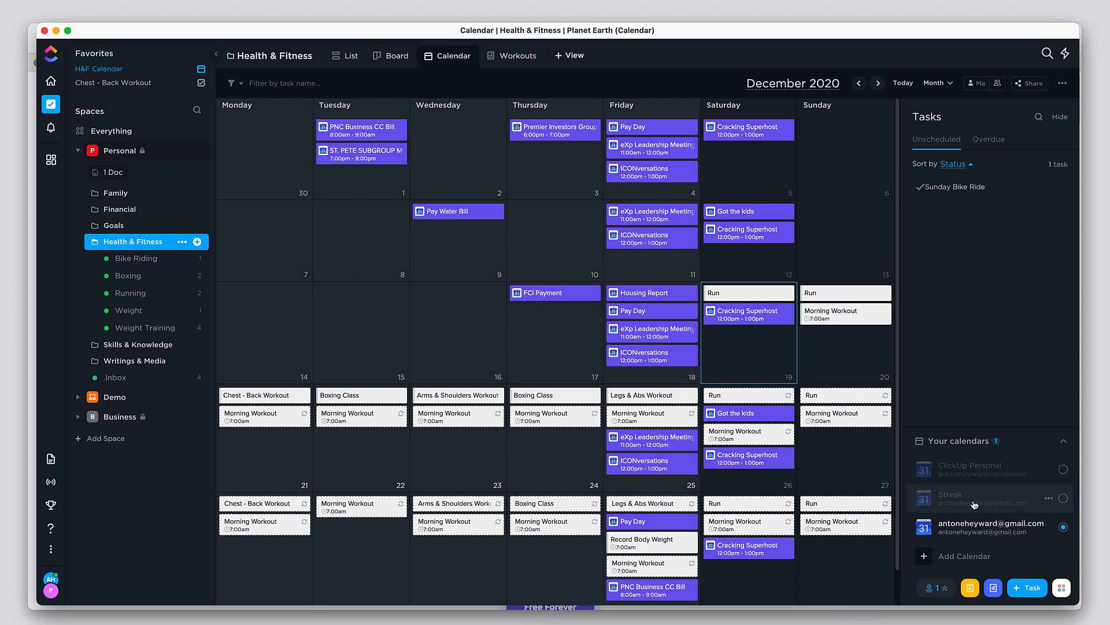
left_click(576, 57)
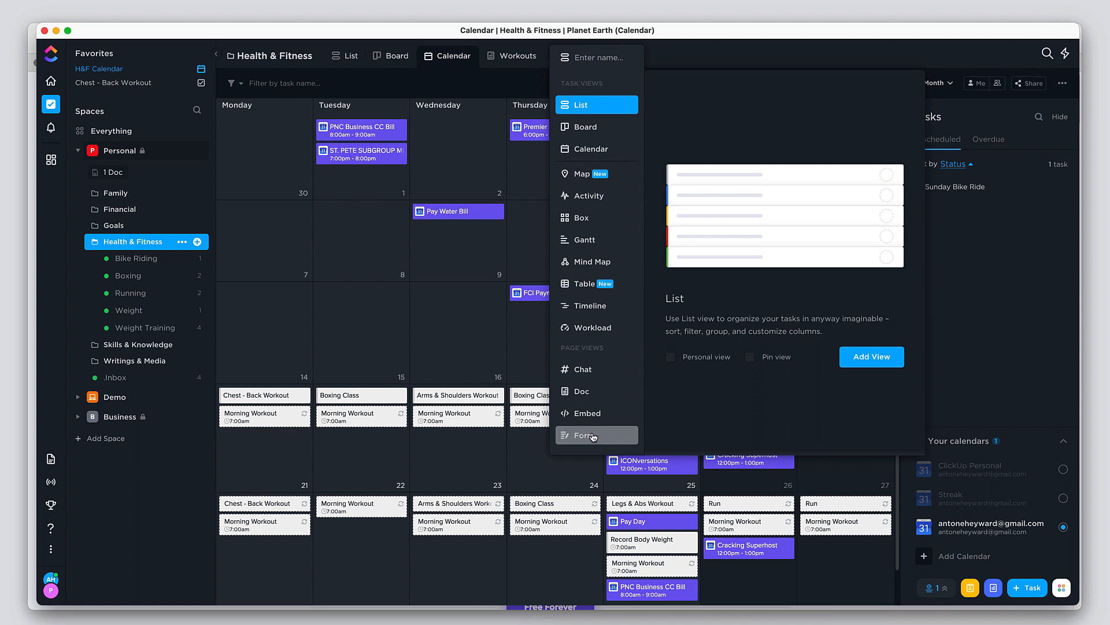
Open the Habits list in the Demo space and view the hidden columns and custom field types available for it
left_click(85, 404)
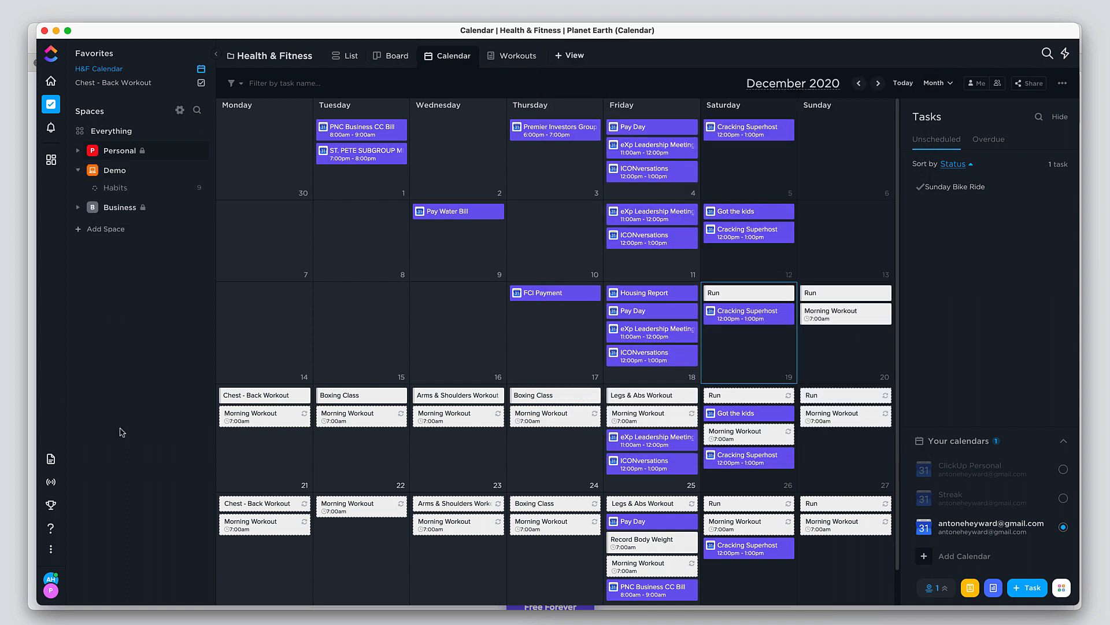
left_click(112, 188)
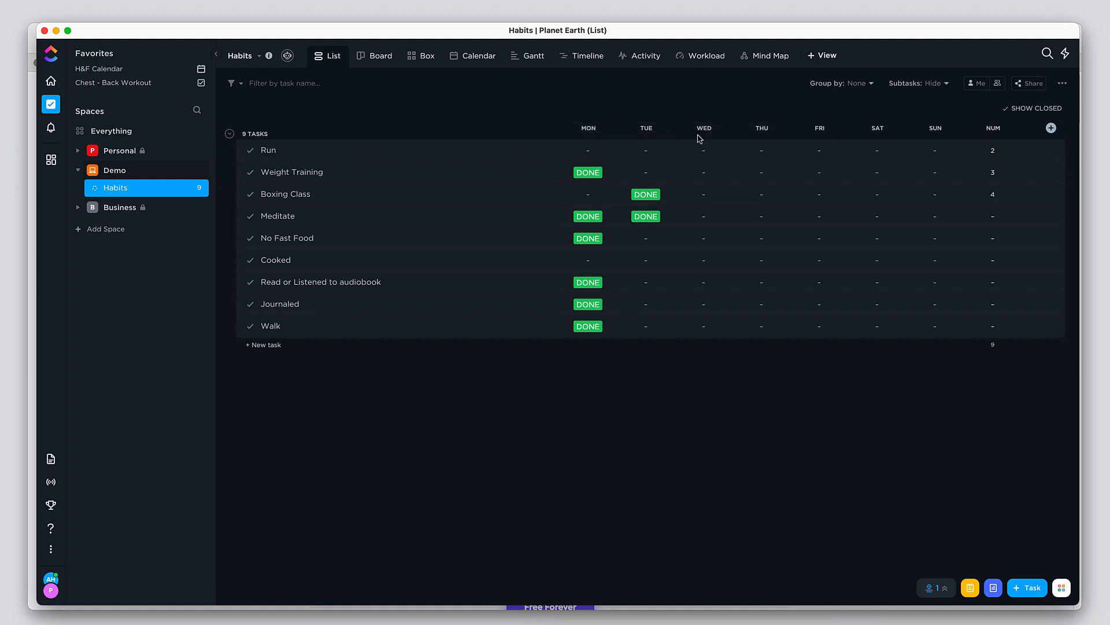
left_click(1052, 128)
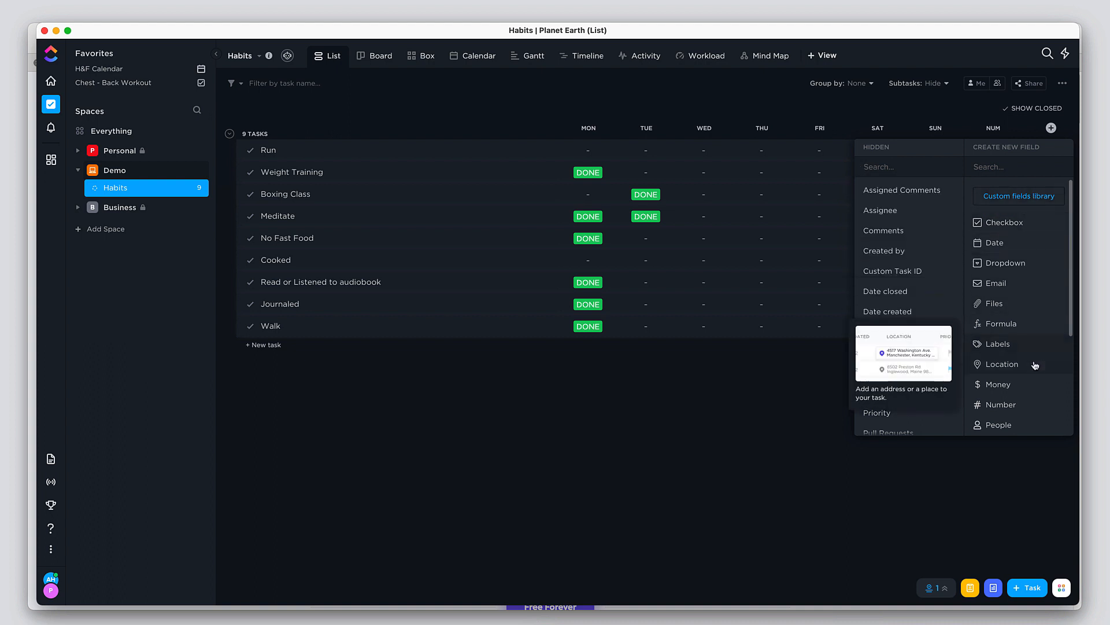
left_click(961, 105)
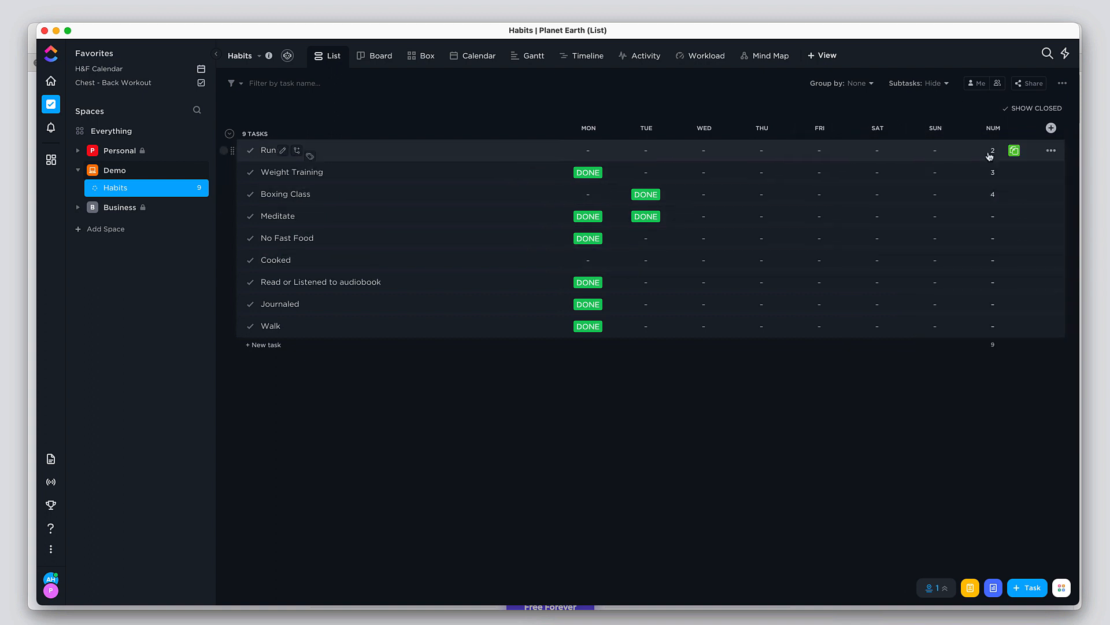
View the calculation options for the Num column in the Habits list, keeping Sum
mouse_move(972, 130)
left_mouse_down()
mouse_move(726, 134)
mouse_move(992, 139)
left_mouse_up()
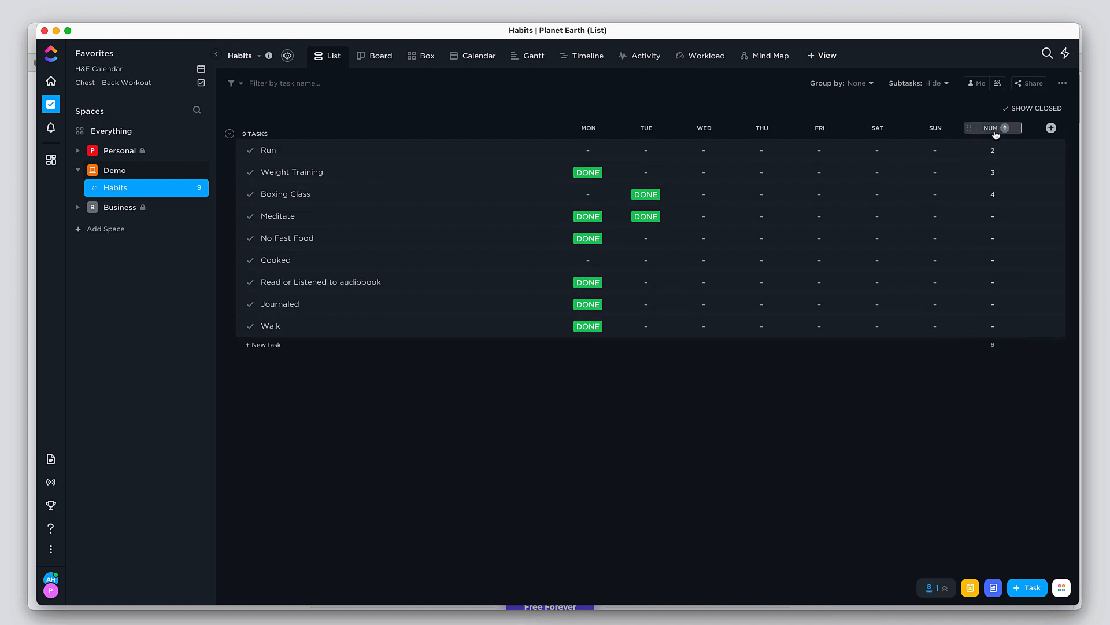
left_click(999, 347)
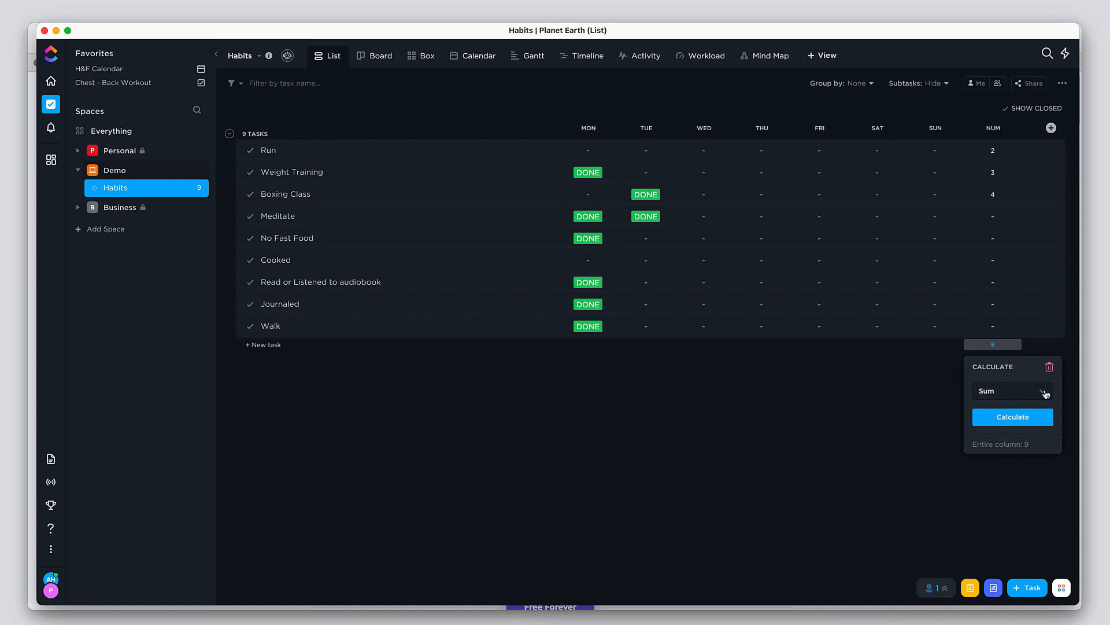
left_click(1047, 395)
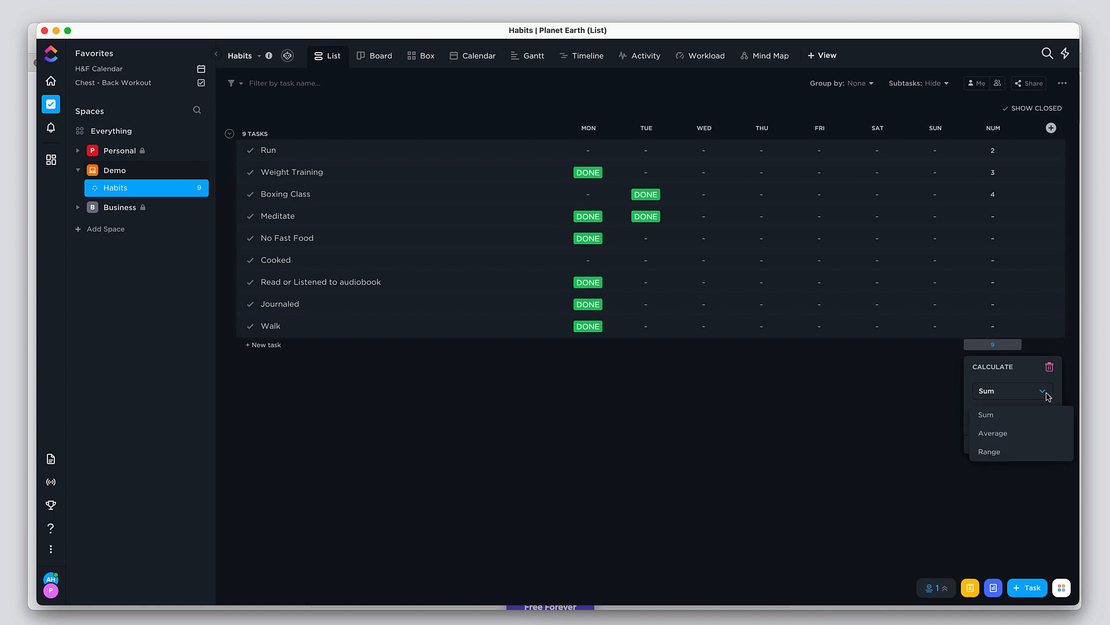
left_click(1010, 414)
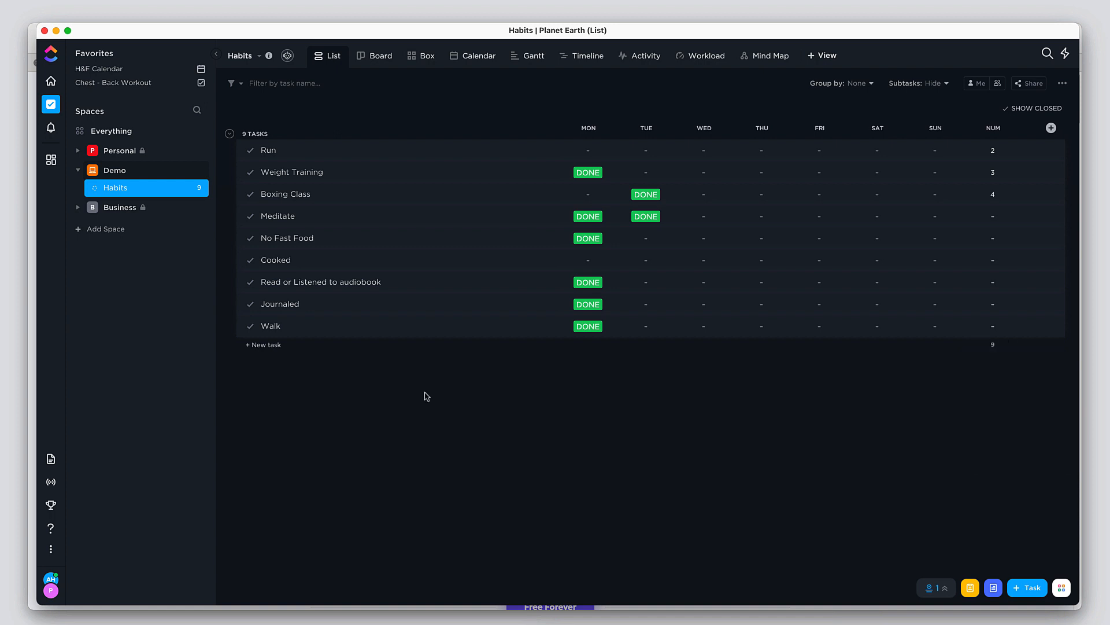
Open the Workouts doc and view its extra formatting tools, page options and the edit history of Workout 1
left_click(52, 459)
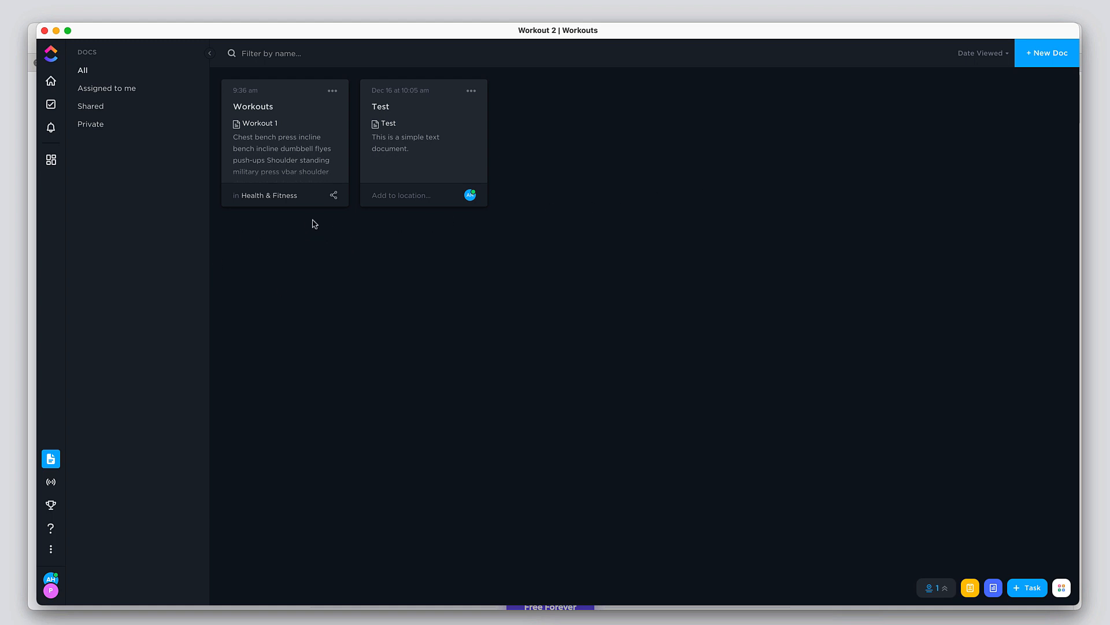
left_click(296, 145)
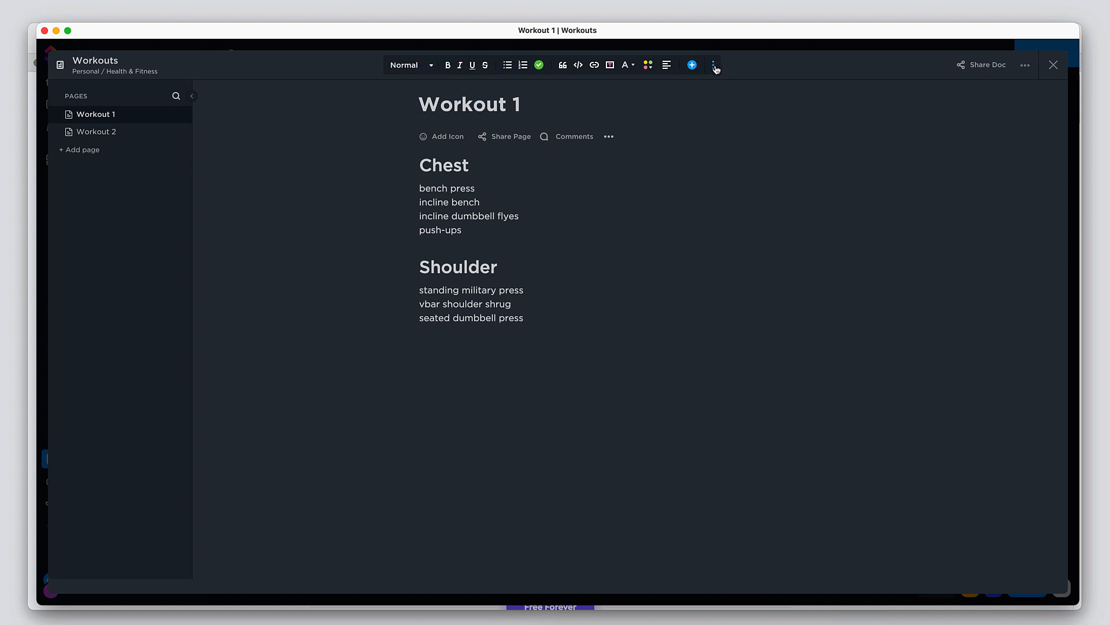
left_click(713, 66)
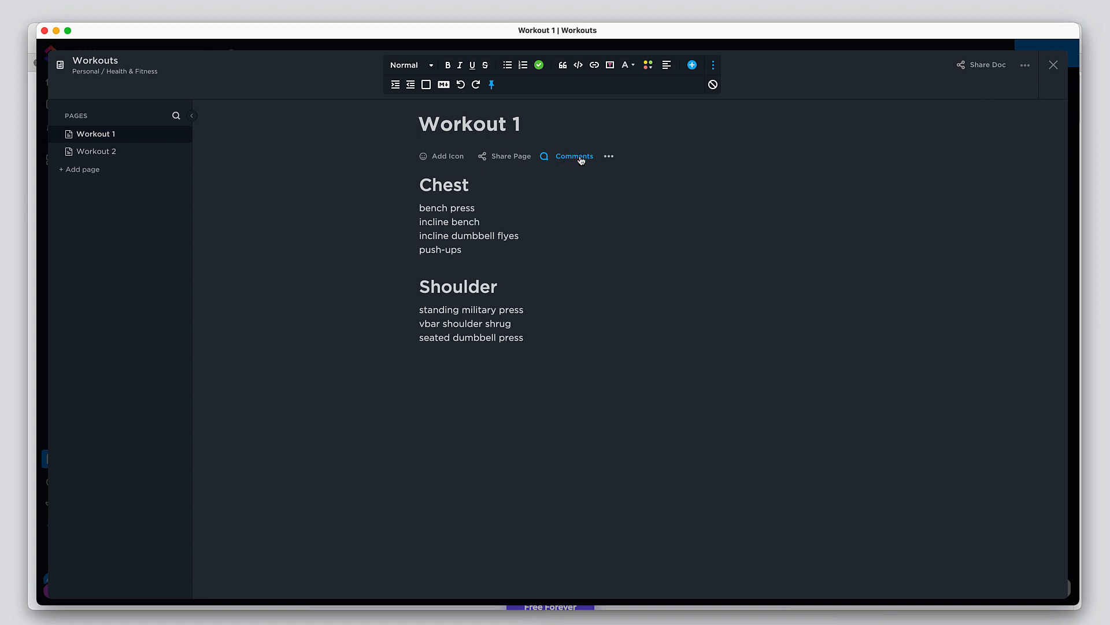
left_click(610, 156)
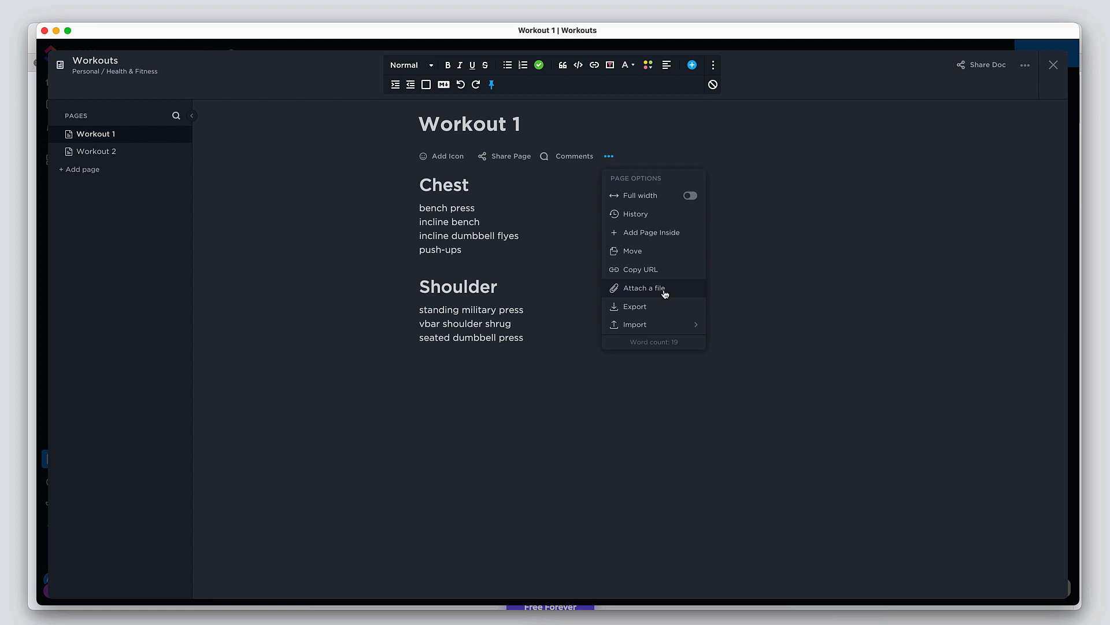
left_click(646, 220)
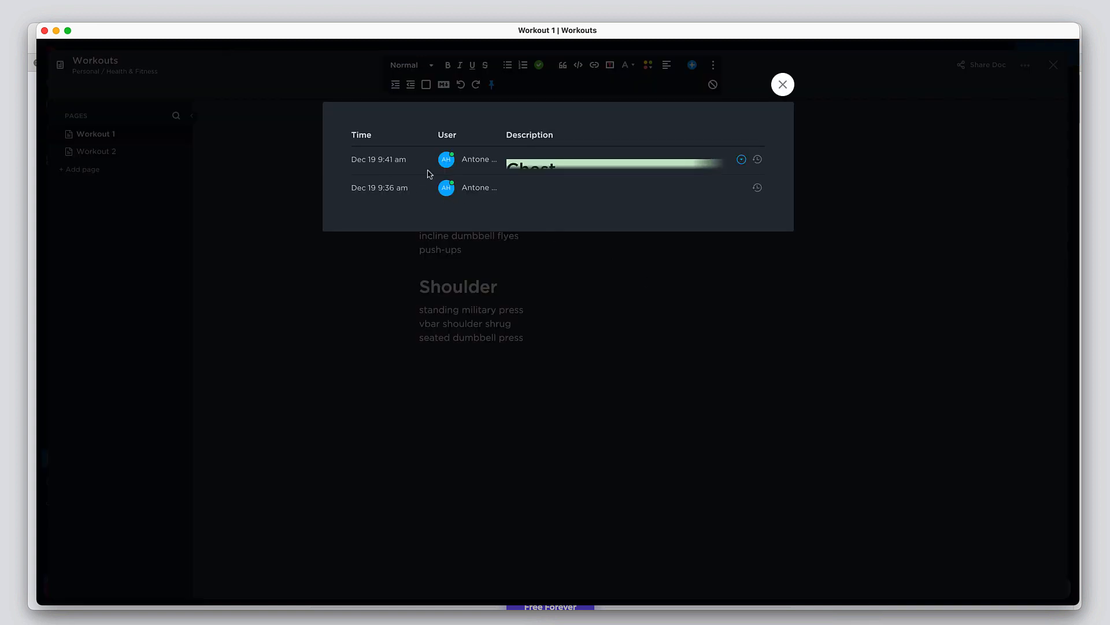
left_click(580, 282)
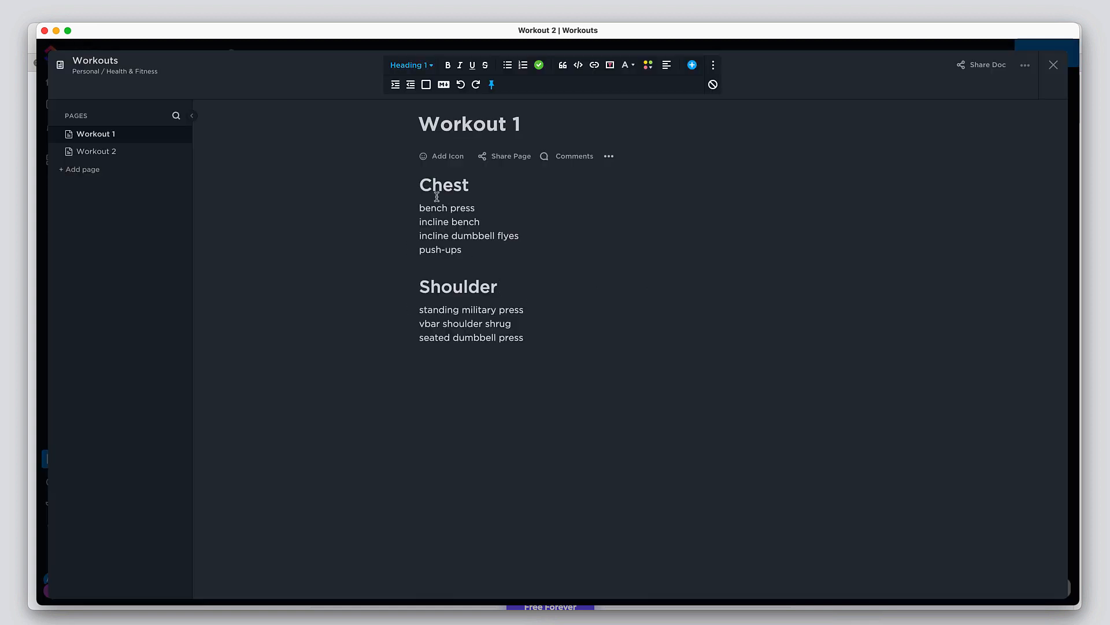
left_click_drag(422, 185, 519, 348)
left_click(555, 280)
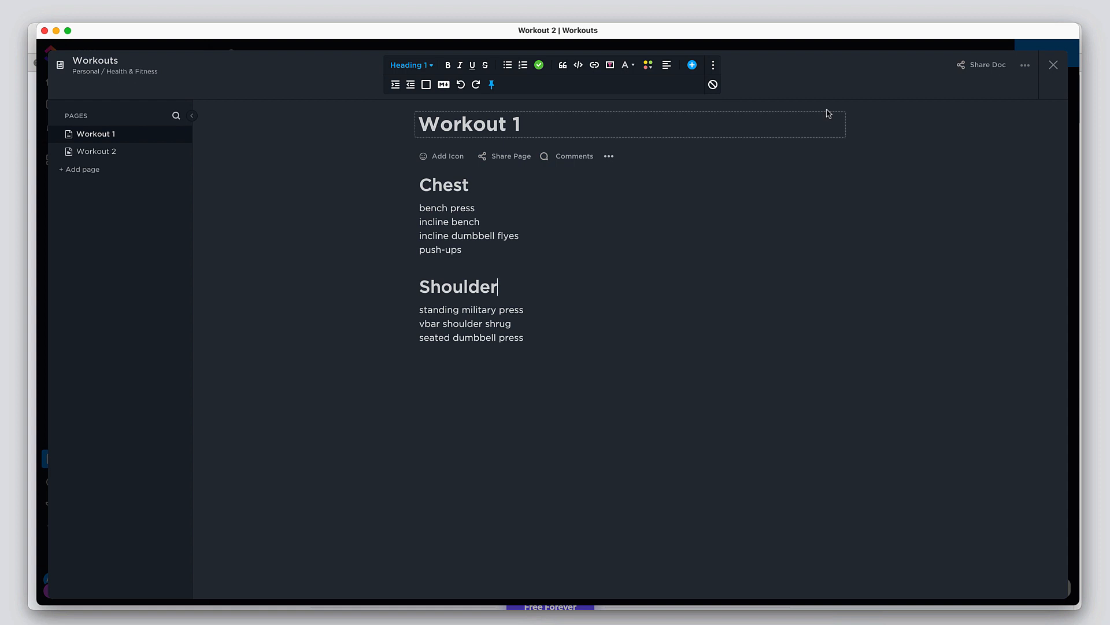
Close the Workouts doc, create a doc titled "new doc", and close it
left_click(1053, 66)
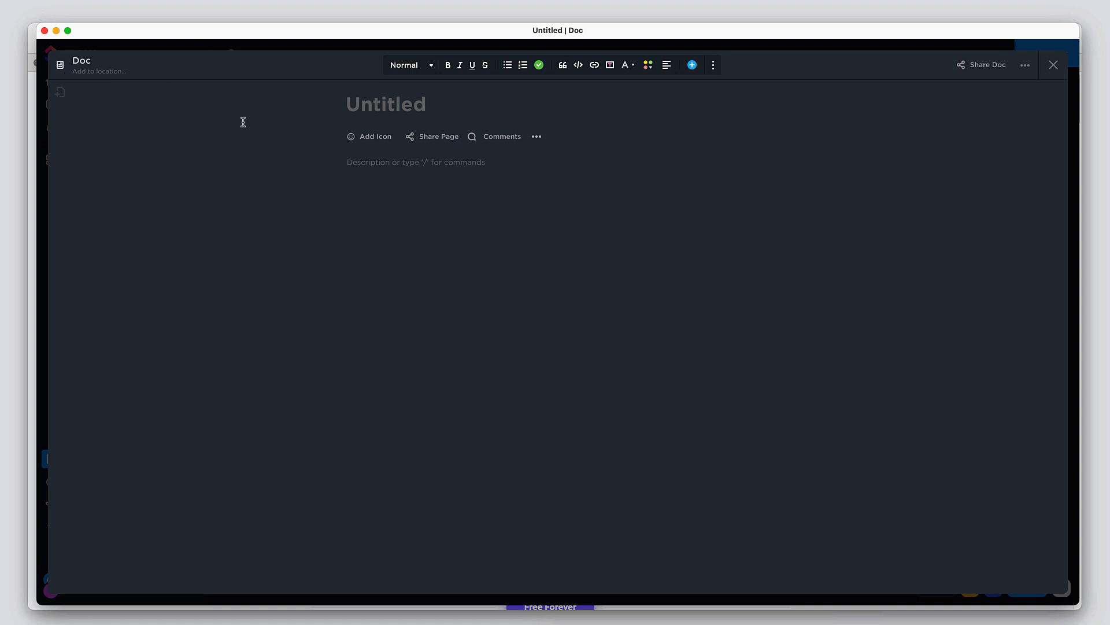
type("new ")
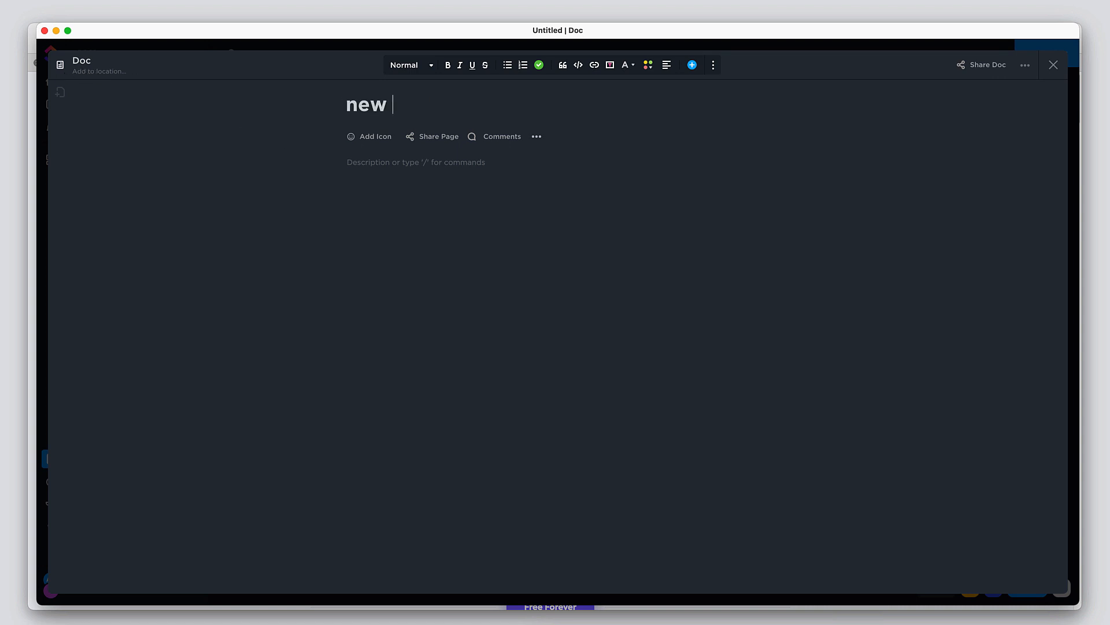
type("doc")
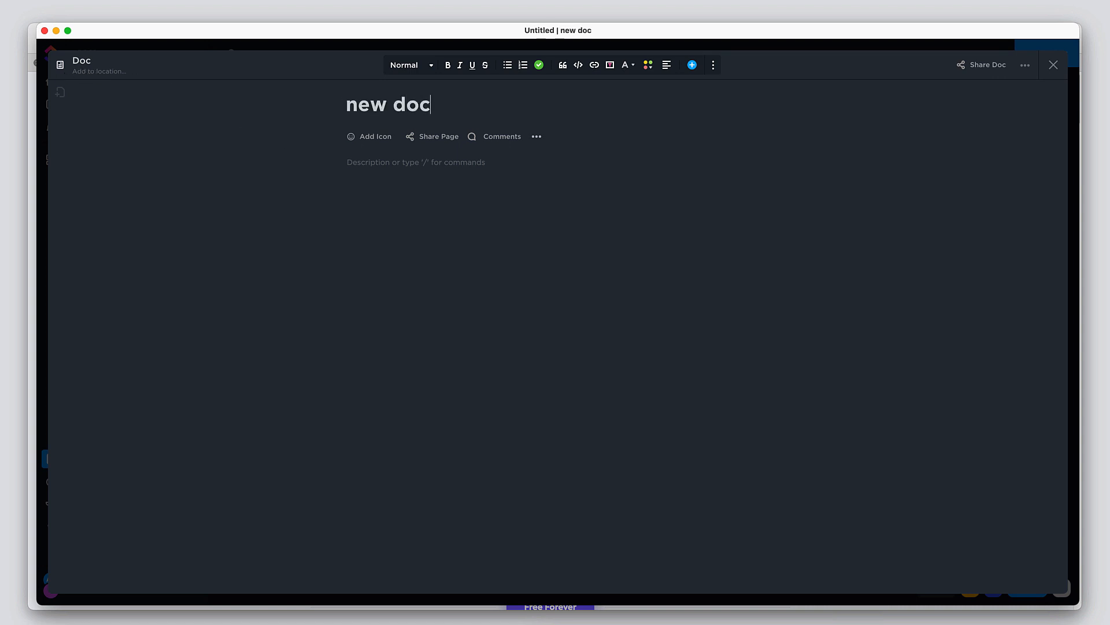
left_click(1054, 65)
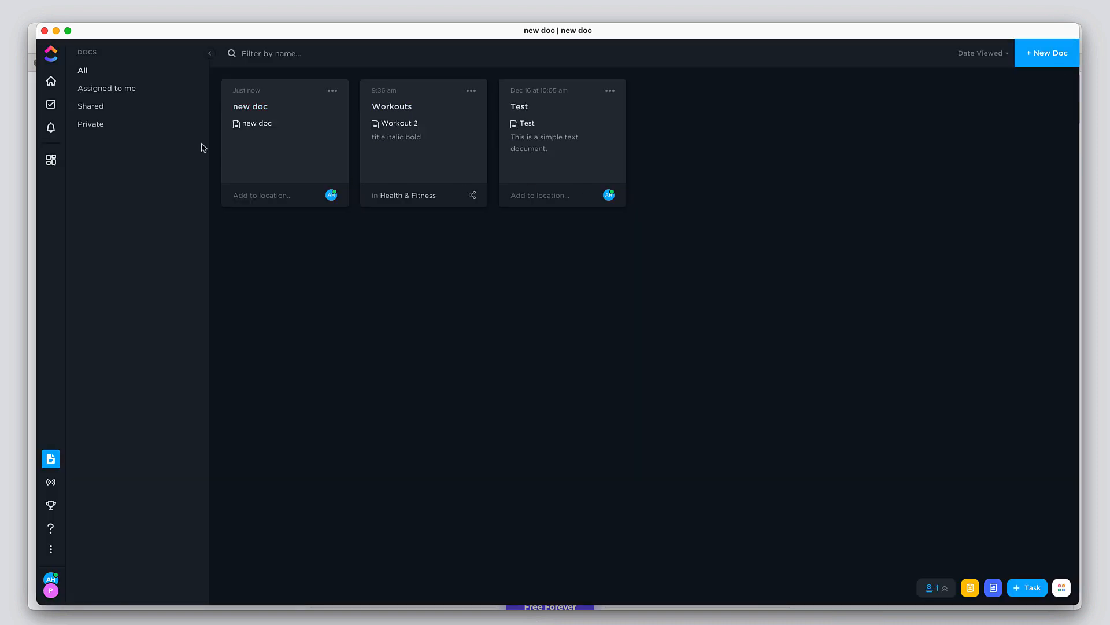
Open the "new doc" doc and add a page named "page 2" to it
left_click(258, 109)
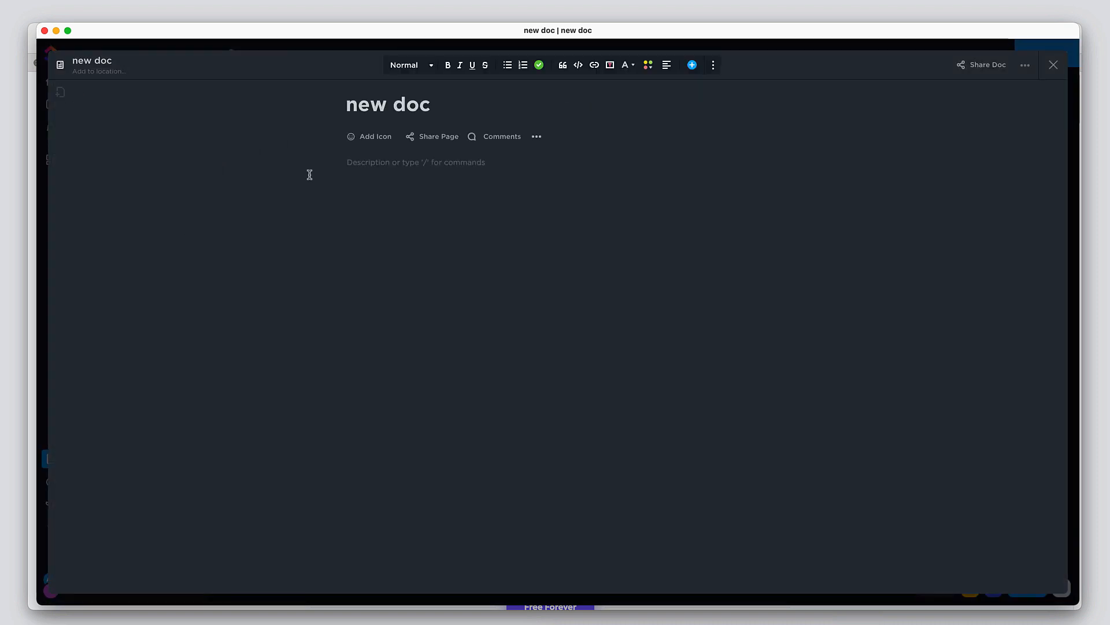
left_click(59, 93)
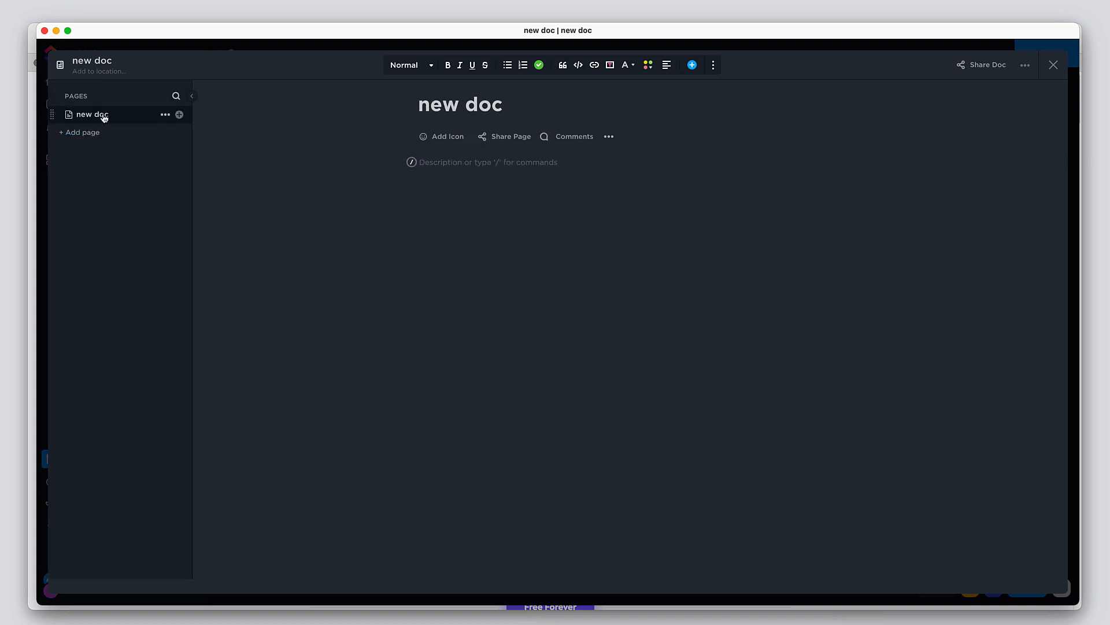
left_click(85, 131)
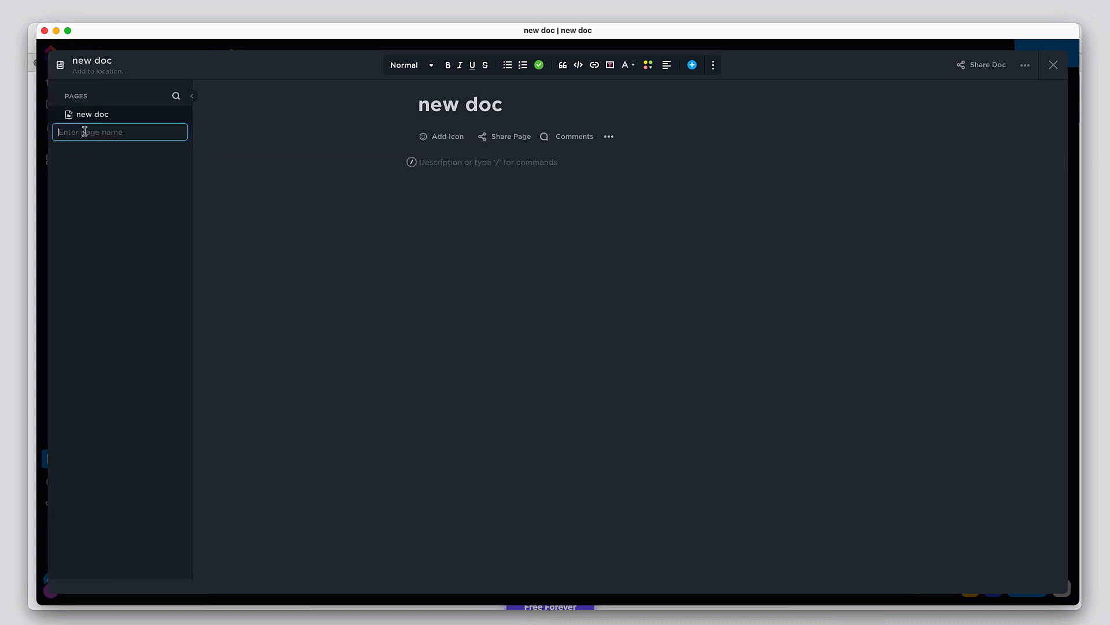
type("page 2")
key("Return")
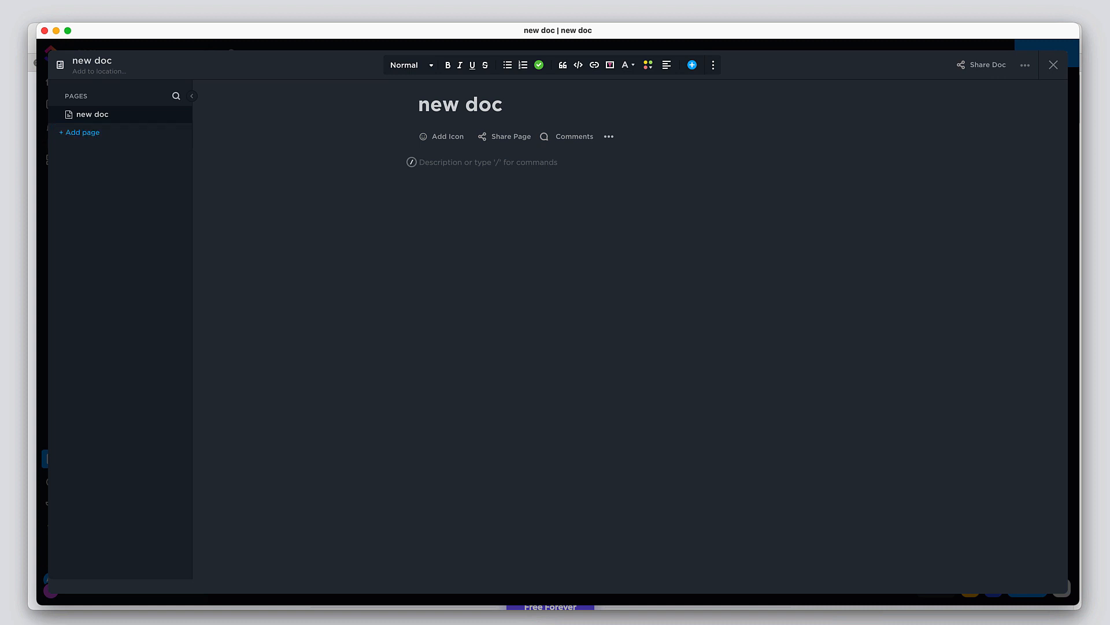
Add a page named "page 3" and nest it under page 2
left_click(85, 150)
type("p")
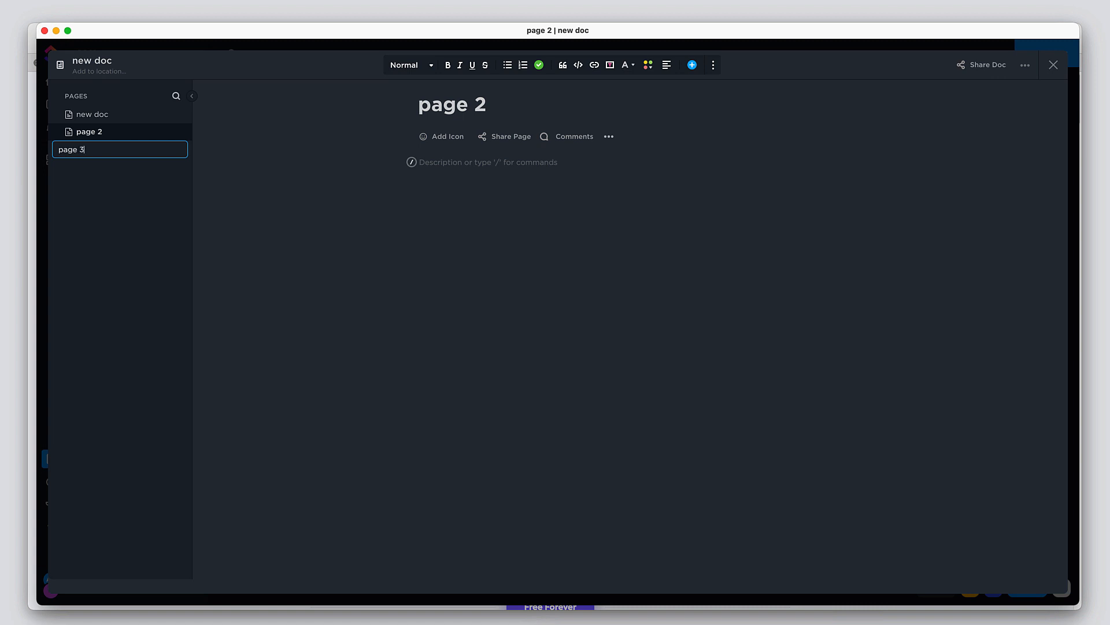
type("age 3")
key("Return")
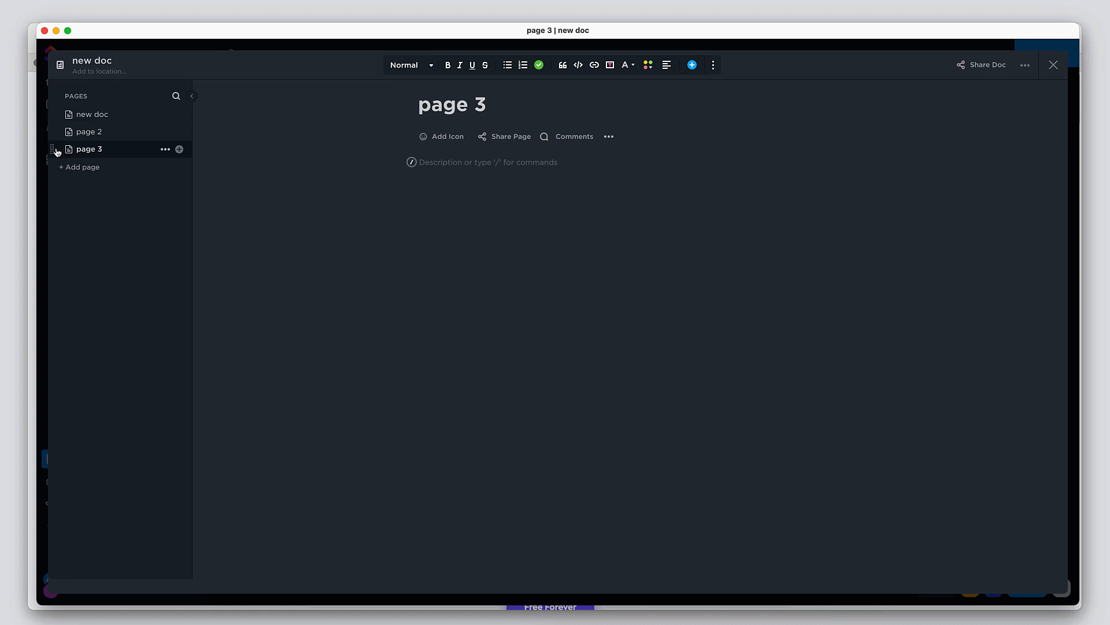
left_click_drag(57, 152, 81, 139)
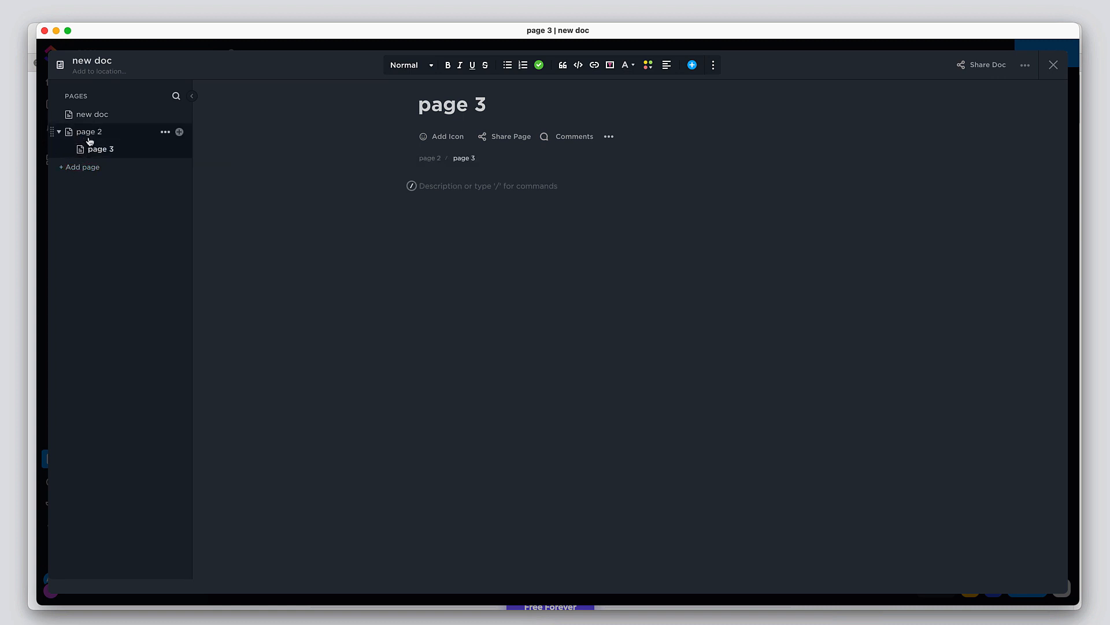
Insert a link to the Workout 1 doc in the body of page 3
left_click(478, 194)
type("@")
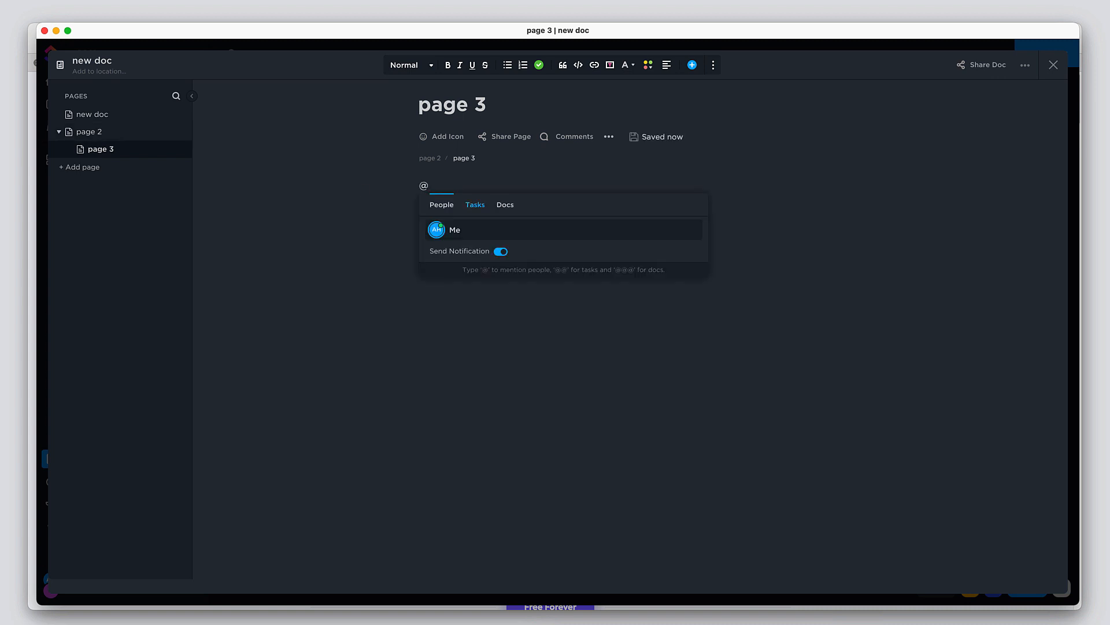
left_click(511, 207)
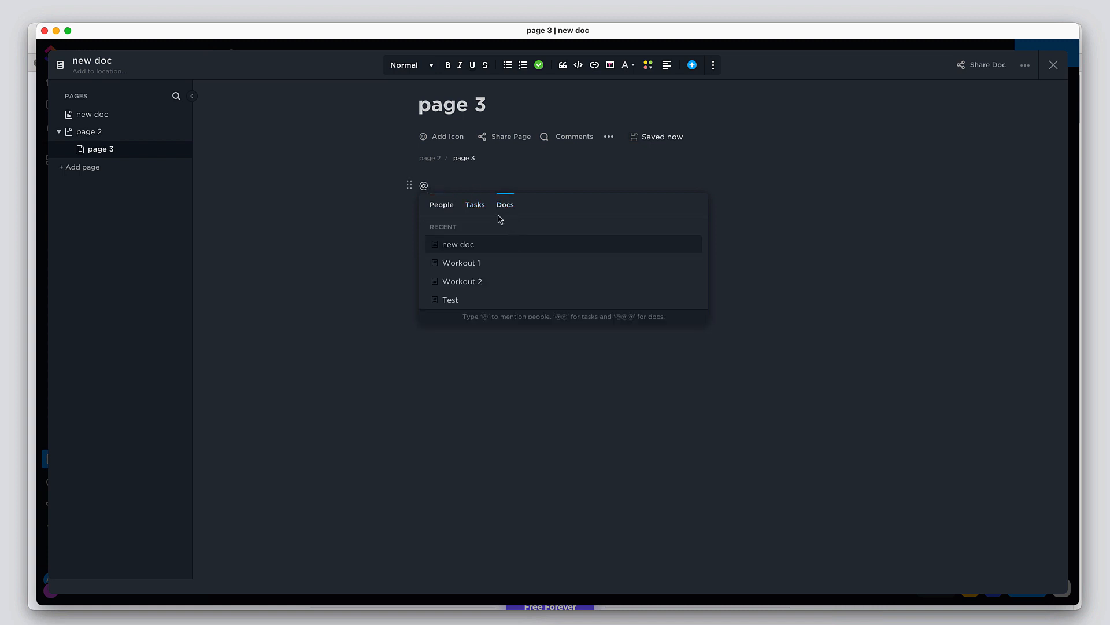
left_click(466, 263)
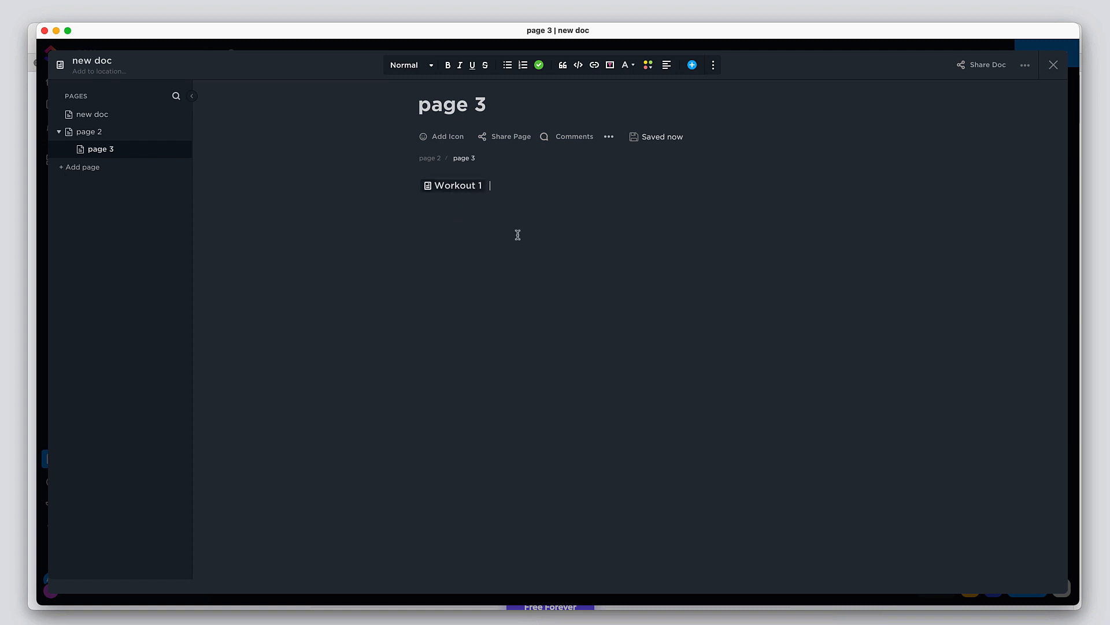
Below the Workout 1 link, mention yourself and insert a link to the first completed Morning Workout task
key("Return")
type("@")
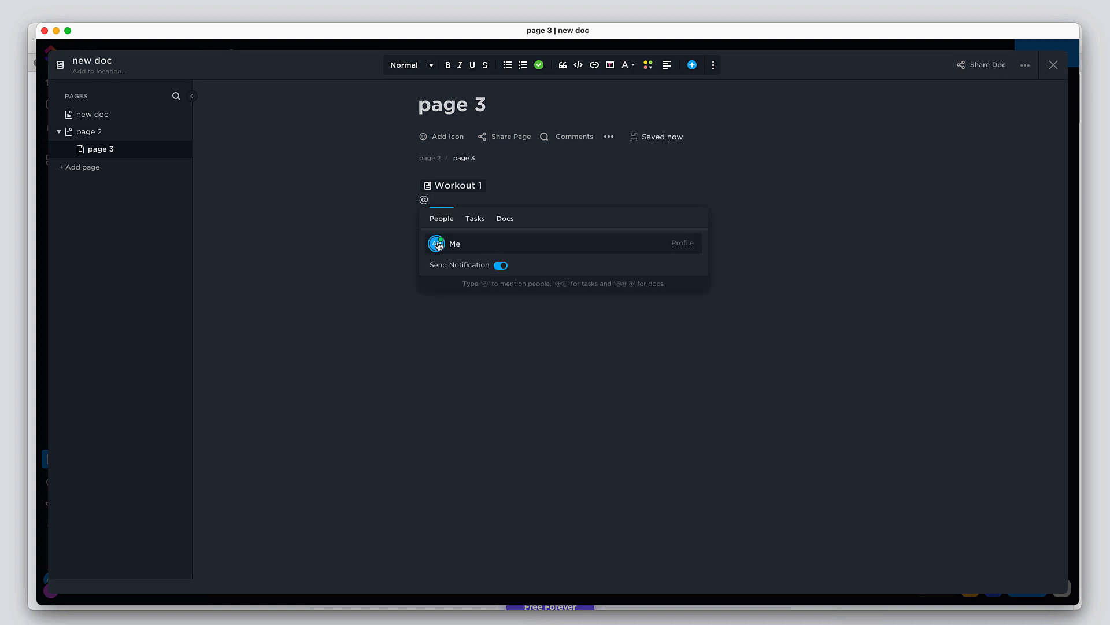
left_click(438, 246)
key("Return")
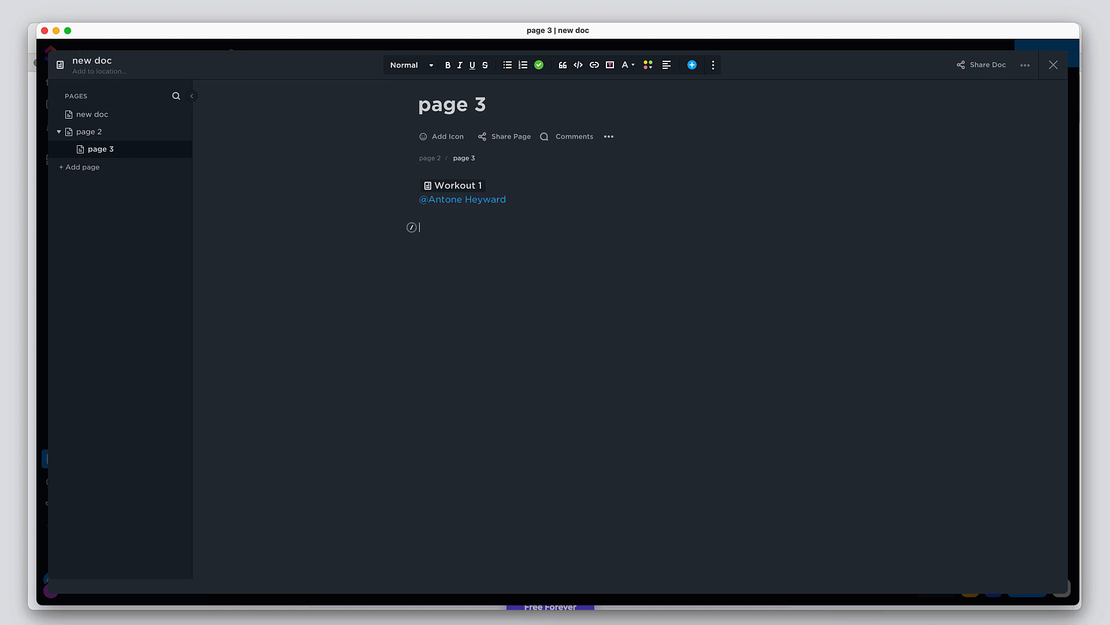
type("@")
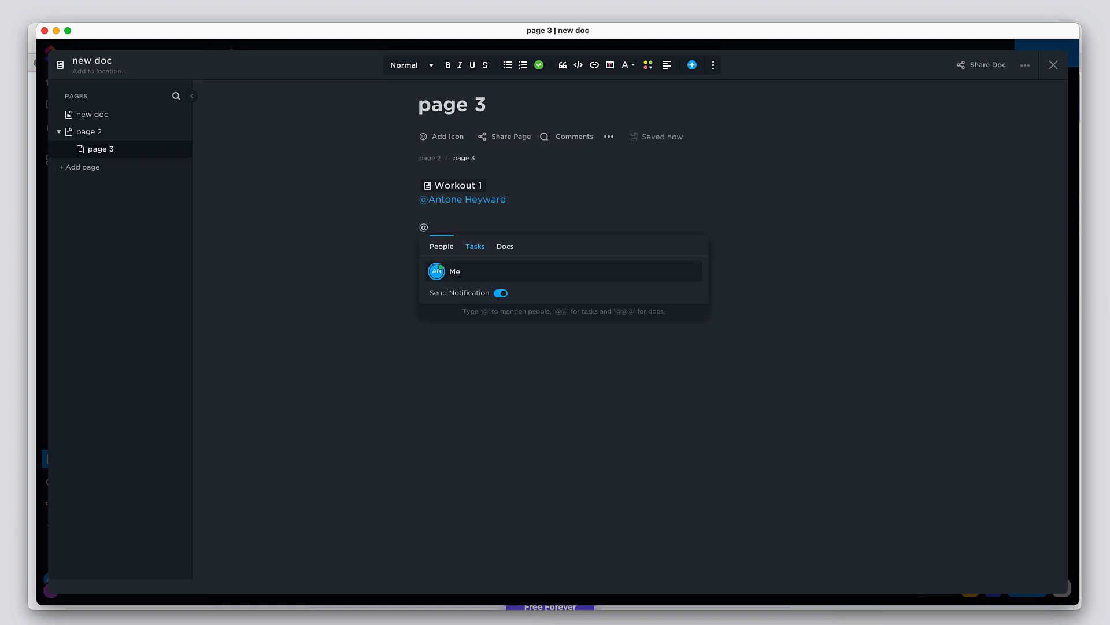
left_click(480, 249)
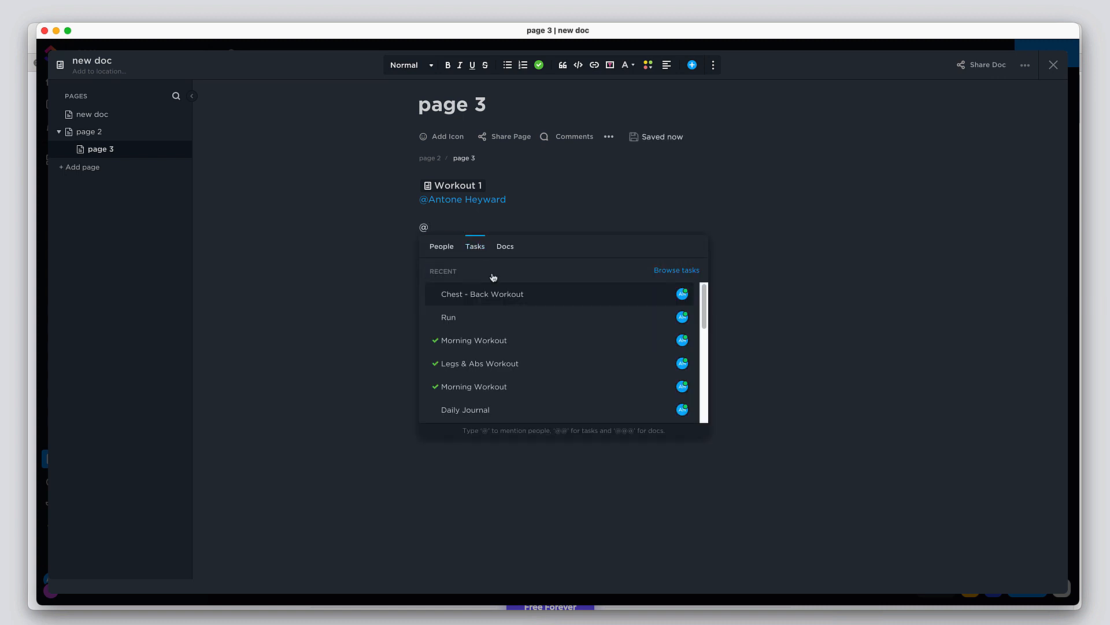
left_click(489, 346)
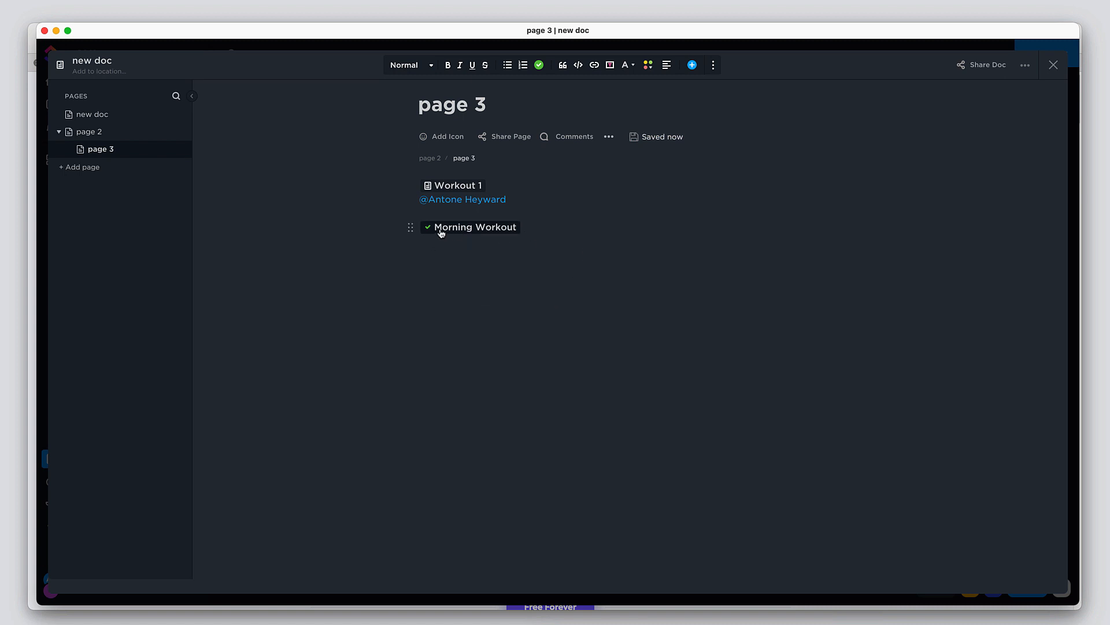
mouse_move(441, 228)
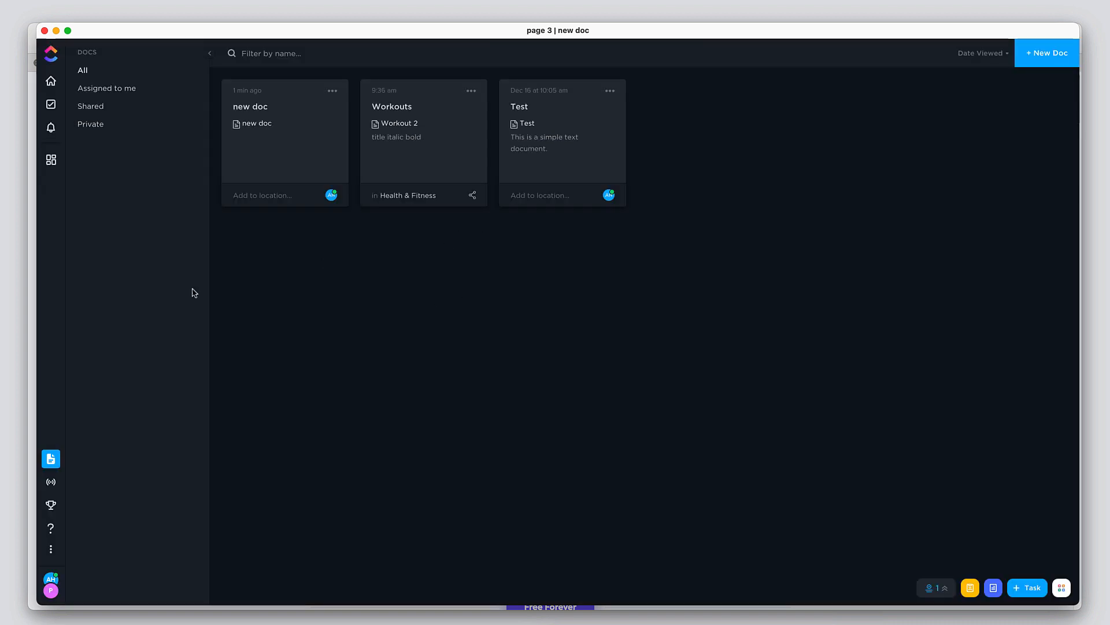
Return to the Habits list and look through the workspace search categories: Tasks, Docs, Chats, Files and People
left_click(52, 105)
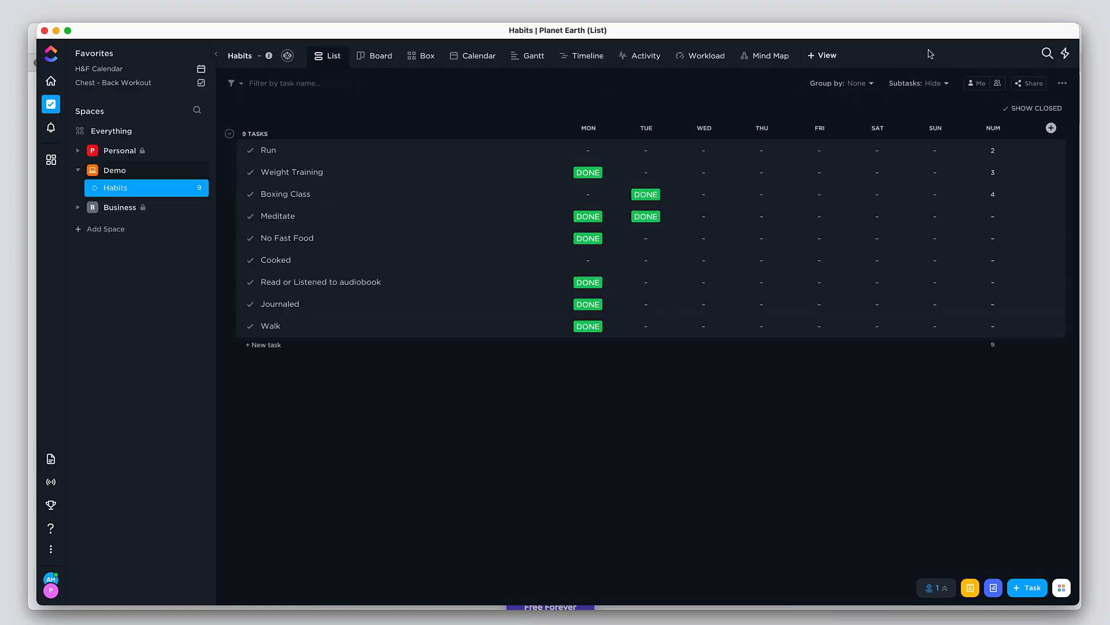
left_click(1048, 54)
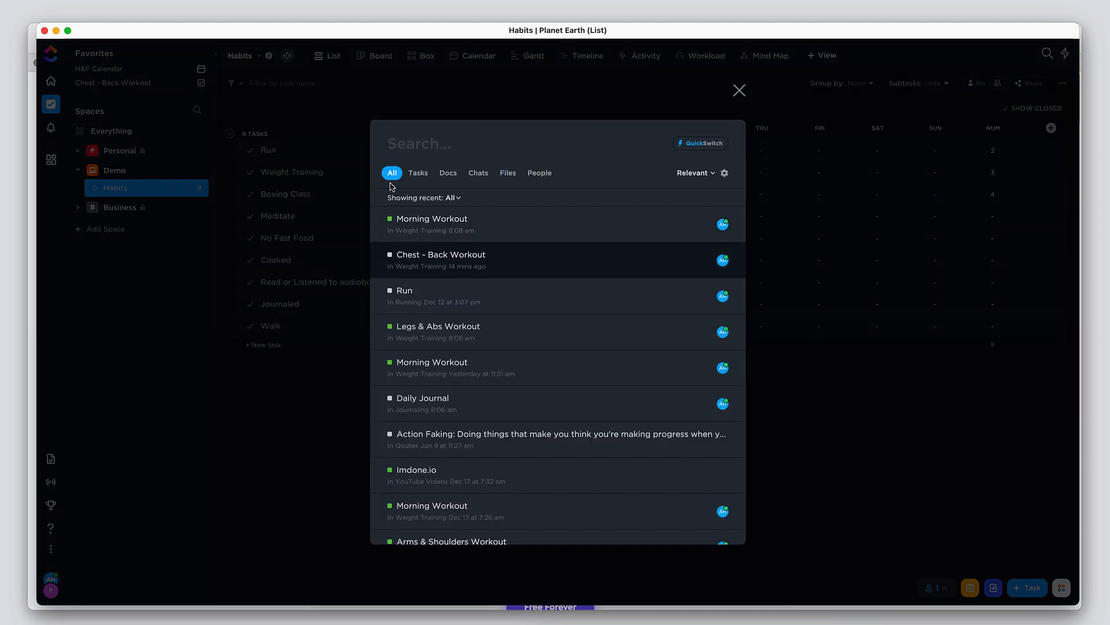
left_click(419, 173)
left_click(450, 175)
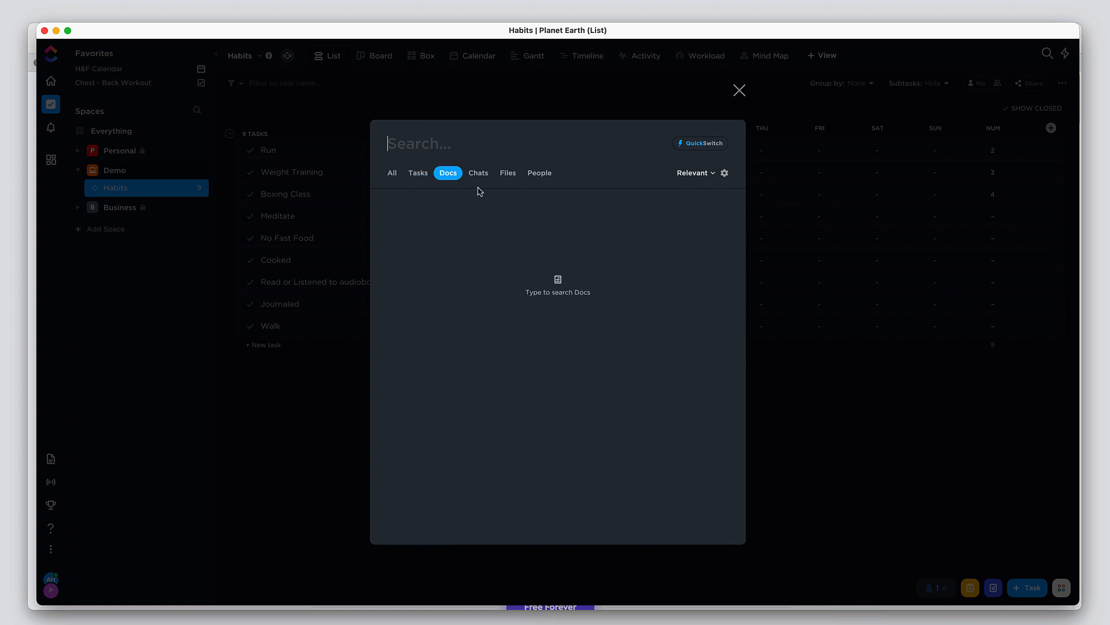
left_click(478, 175)
left_click(508, 174)
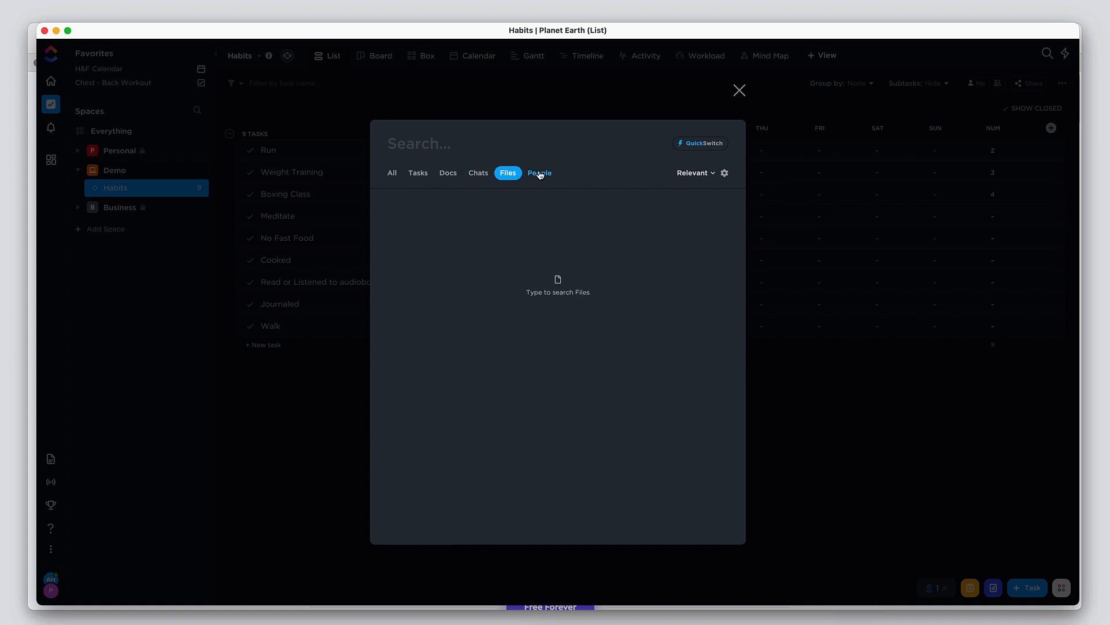
left_click(538, 174)
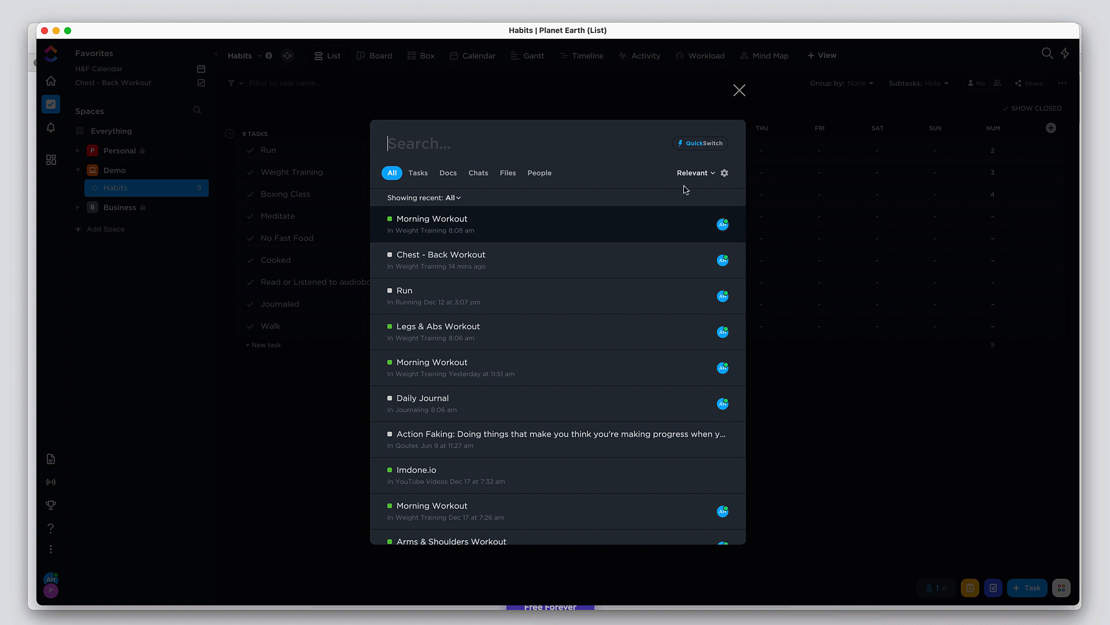
View the search's sorting options and location filter, keeping Relevant and All Spaces, and close the search
left_click(715, 174)
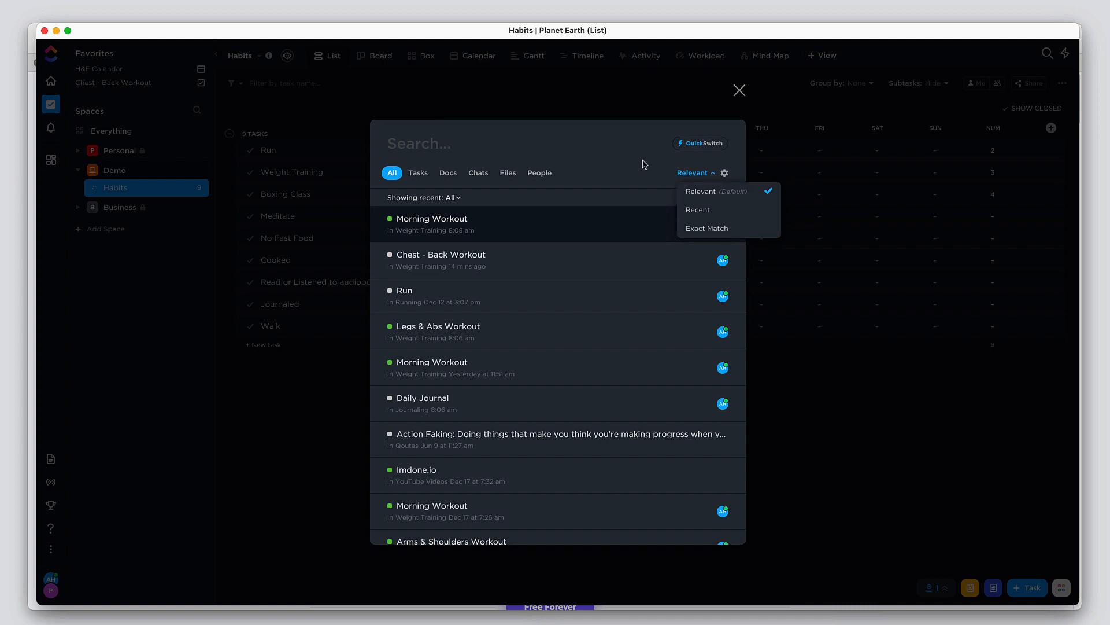
left_click(700, 191)
left_click(725, 173)
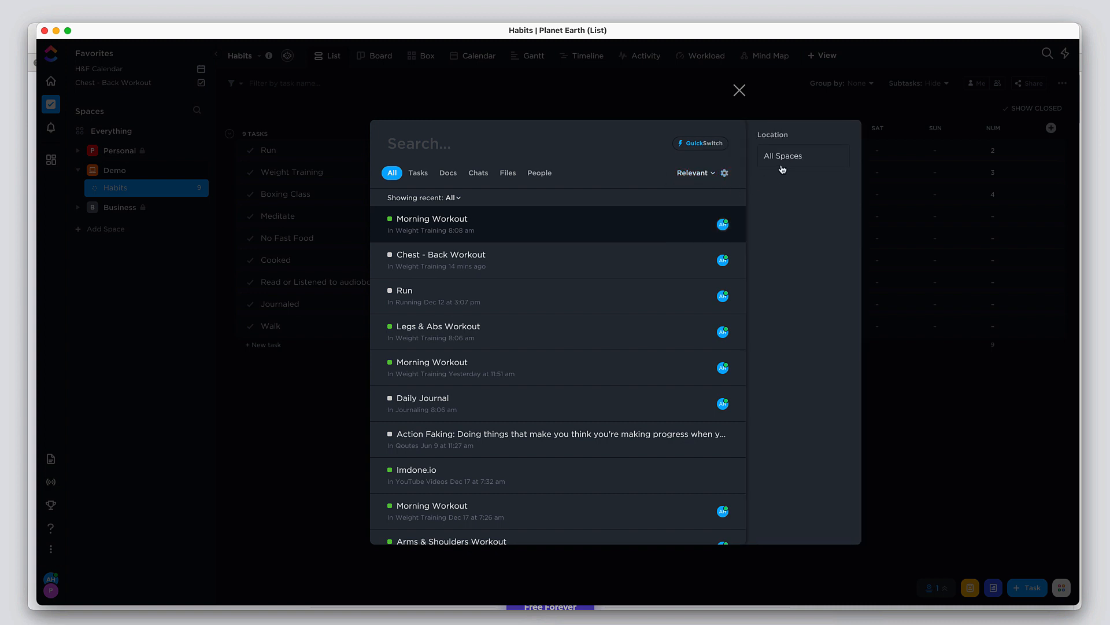
left_click(797, 158)
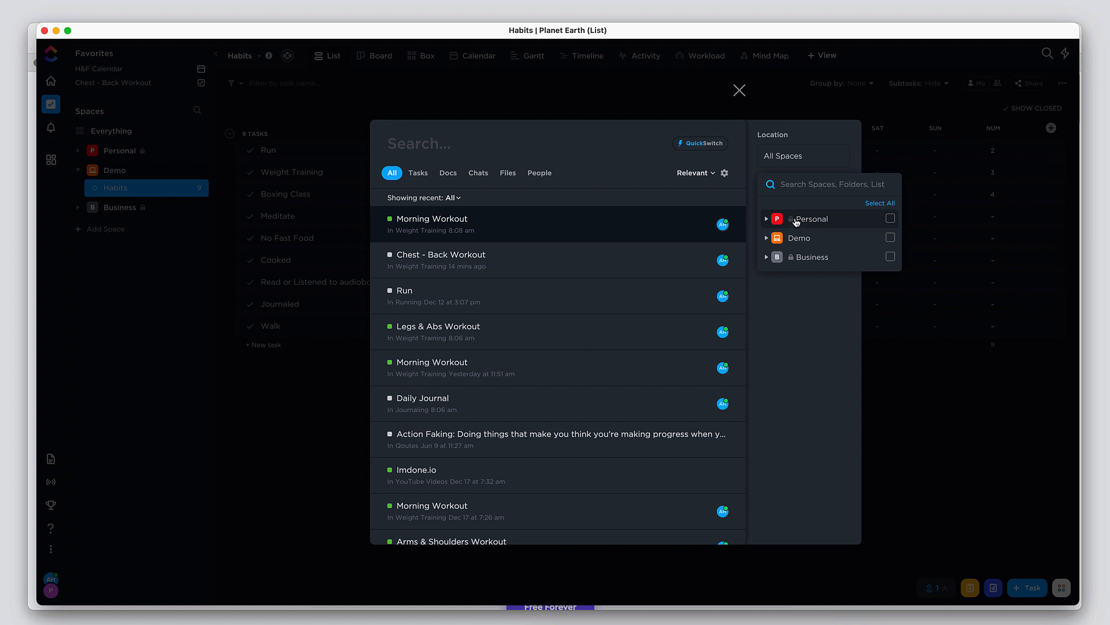
key("Escape")
View the new and cleared notifications and the workspace's notification settings
left_click(51, 127)
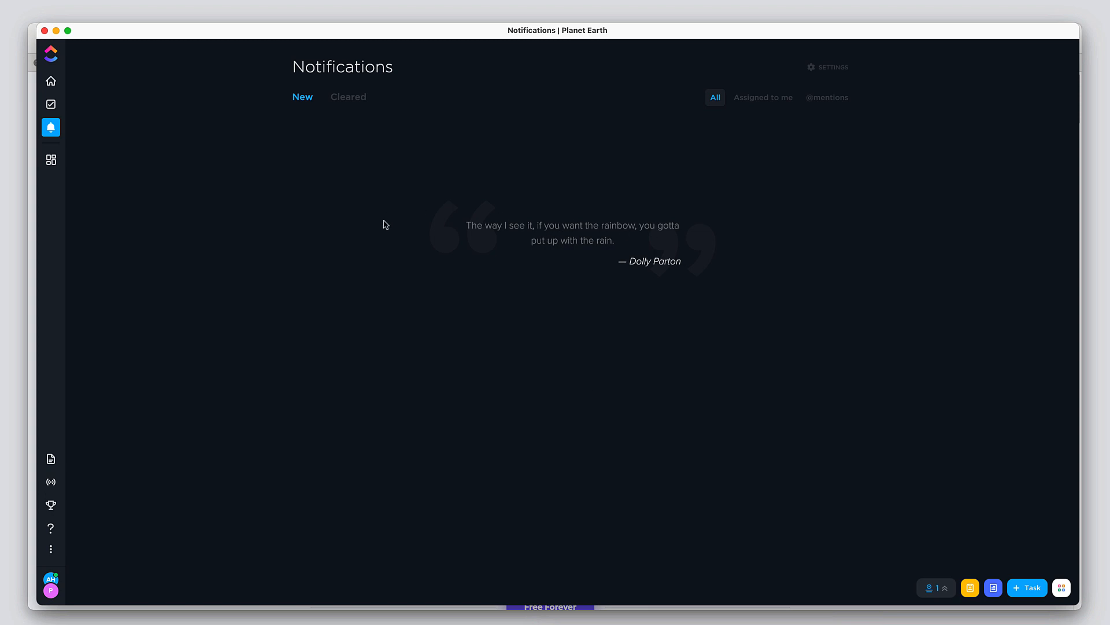
left_click(349, 99)
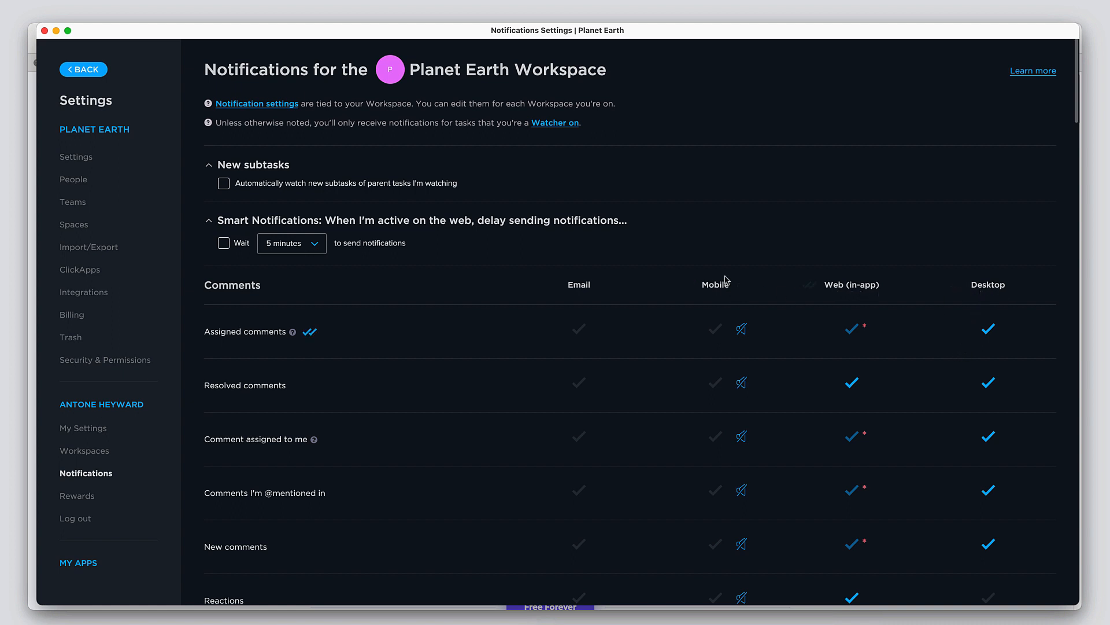
left_click(83, 68)
View the Home overview, and look through the Inbox's Next, Done, Delegated and Unscheduled sections
left_click(51, 82)
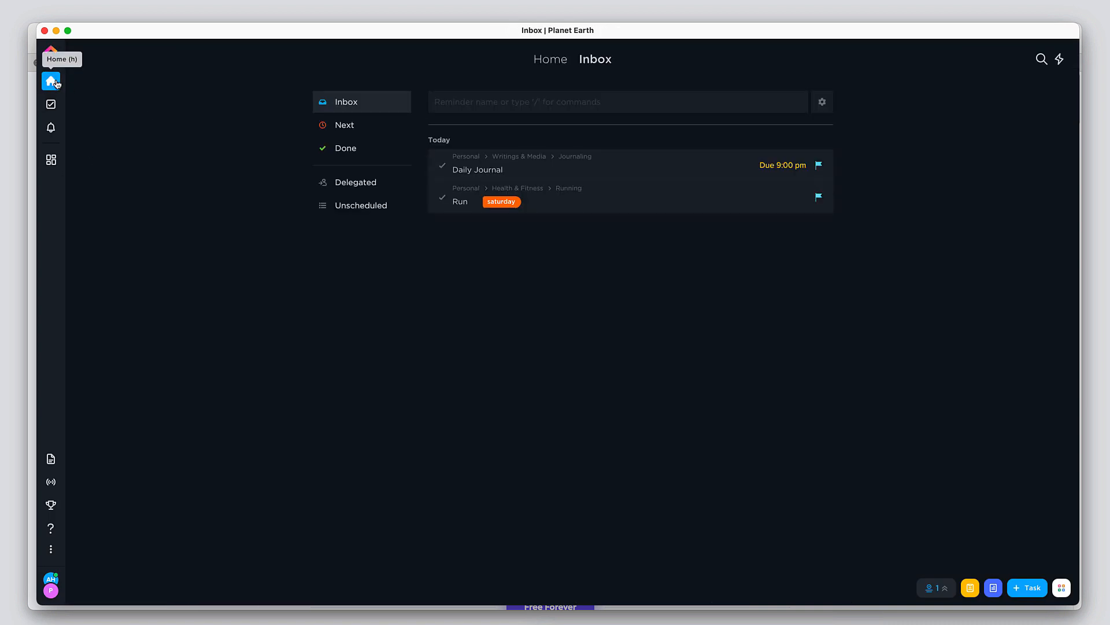
left_click(549, 62)
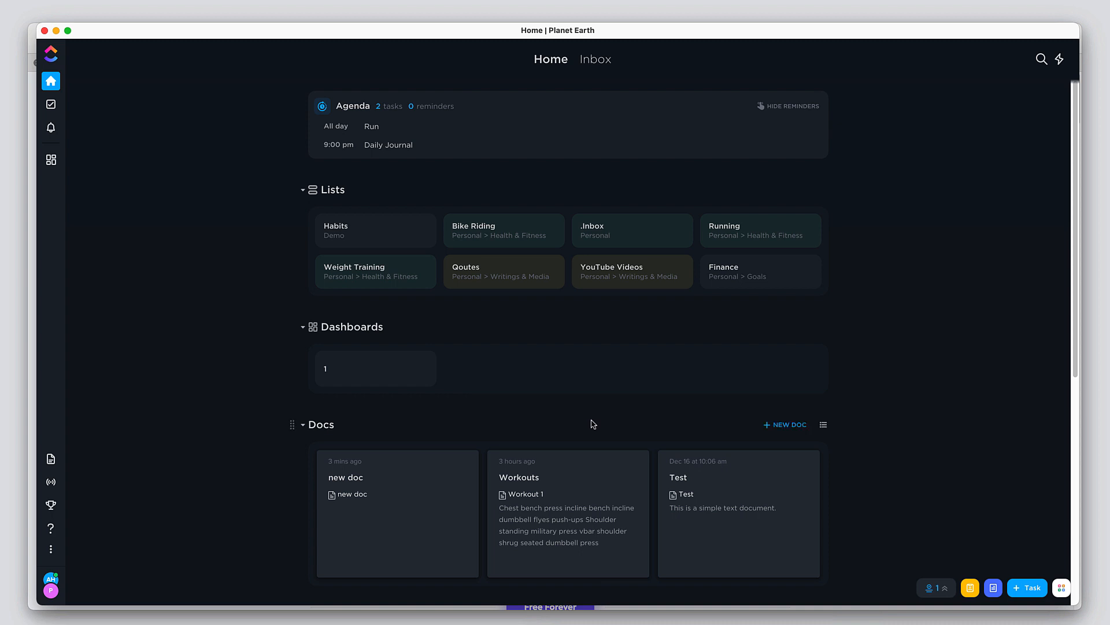
left_click(594, 62)
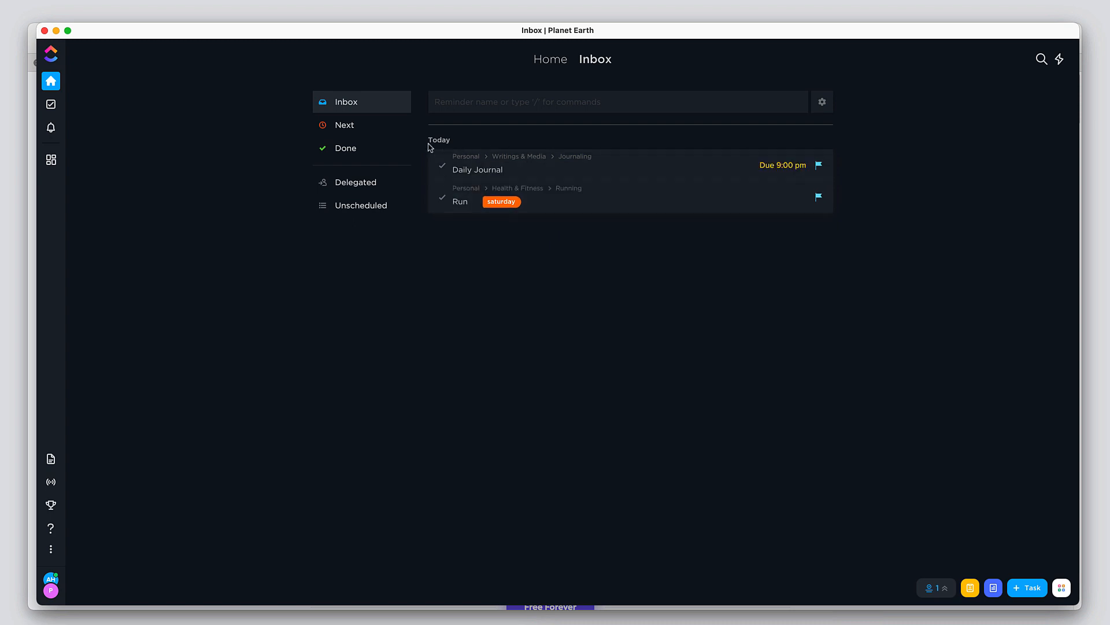
left_click(355, 126)
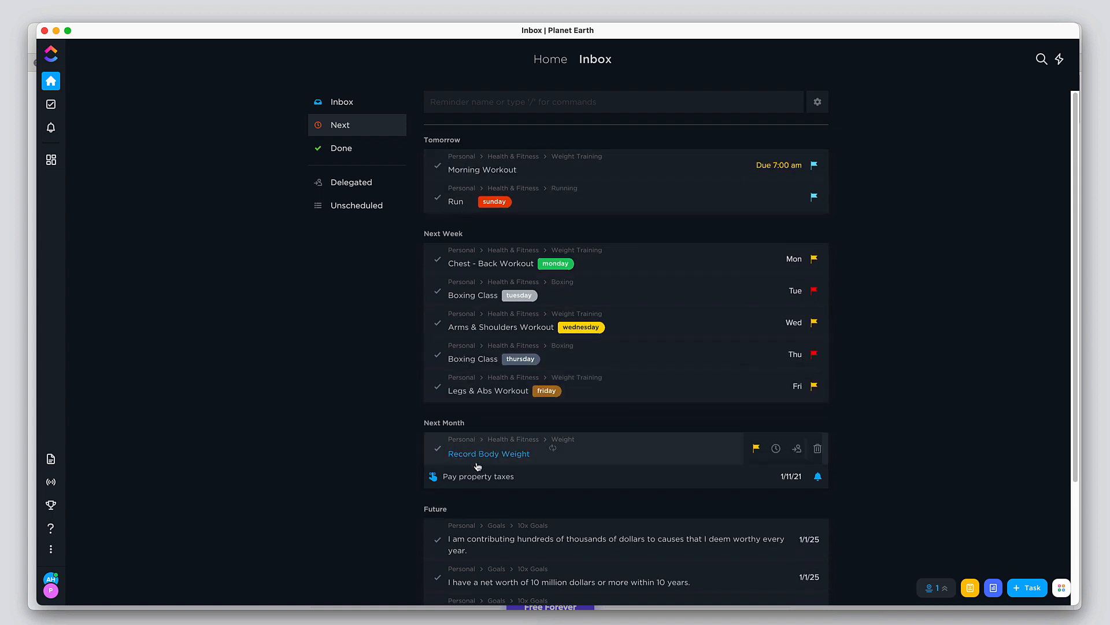
left_click(344, 150)
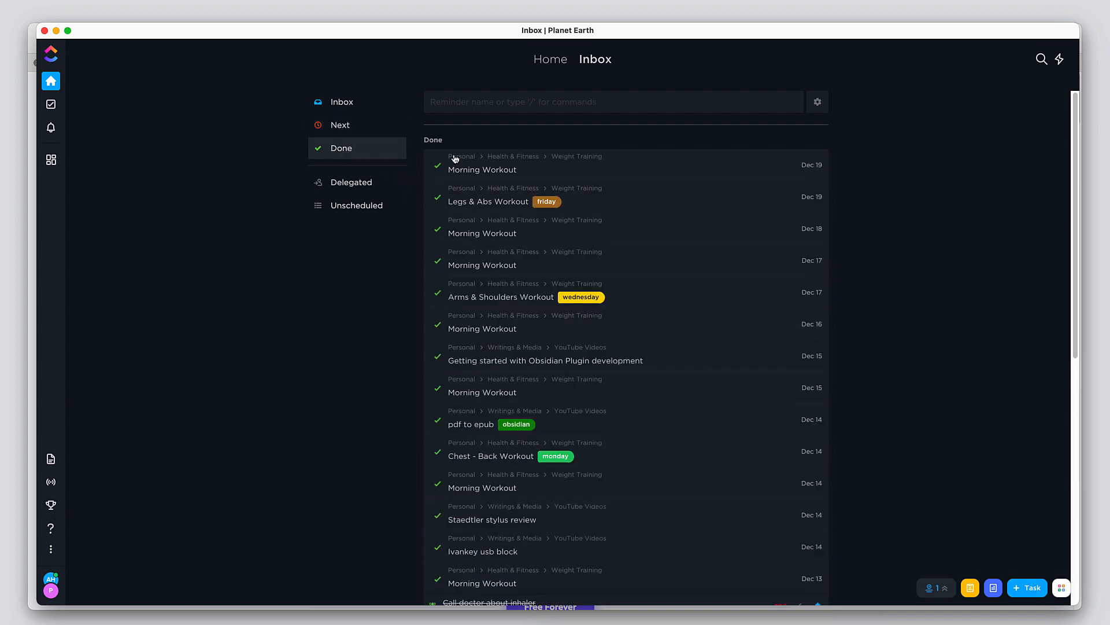
left_click(355, 183)
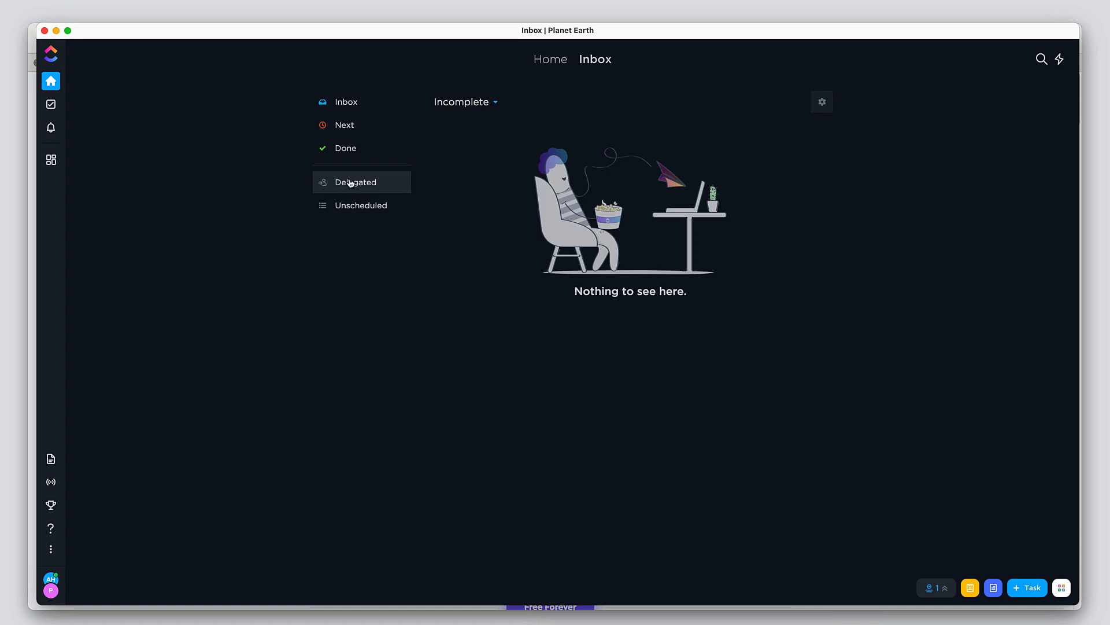
left_click(373, 204)
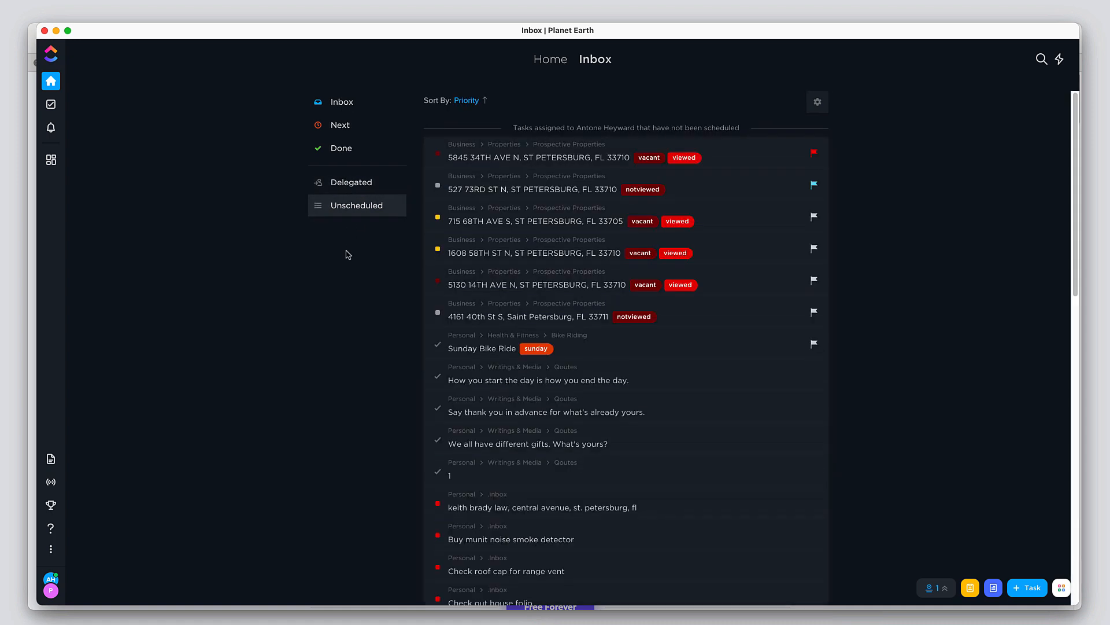
Open the dashboard, enlarge the Workload by Status widget and inspect its pie chart
left_click(51, 160)
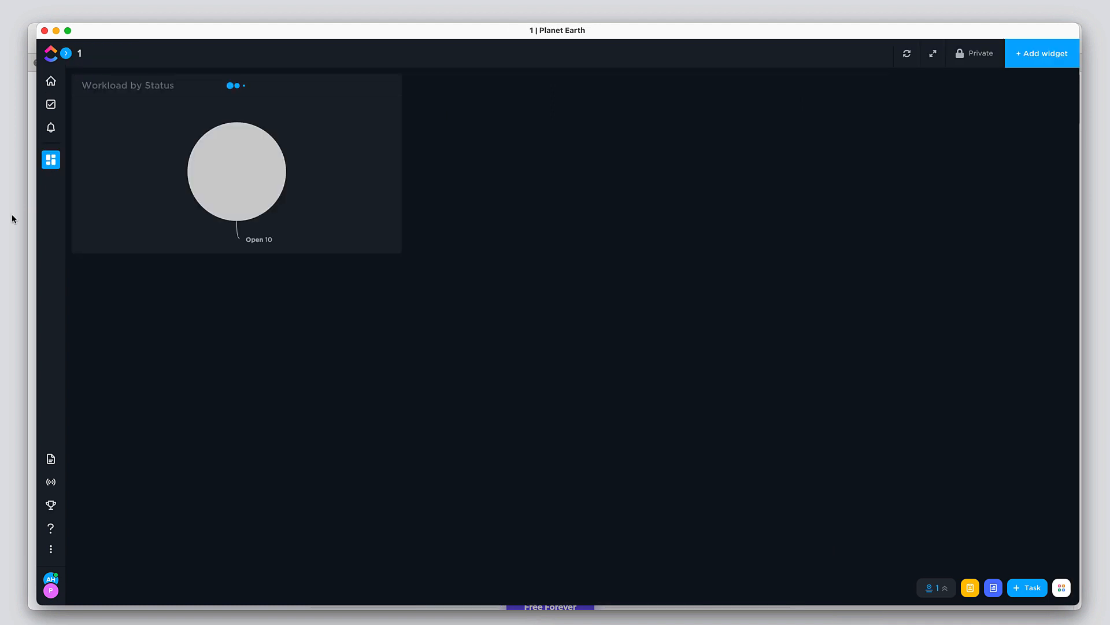
mouse_move(273, 166)
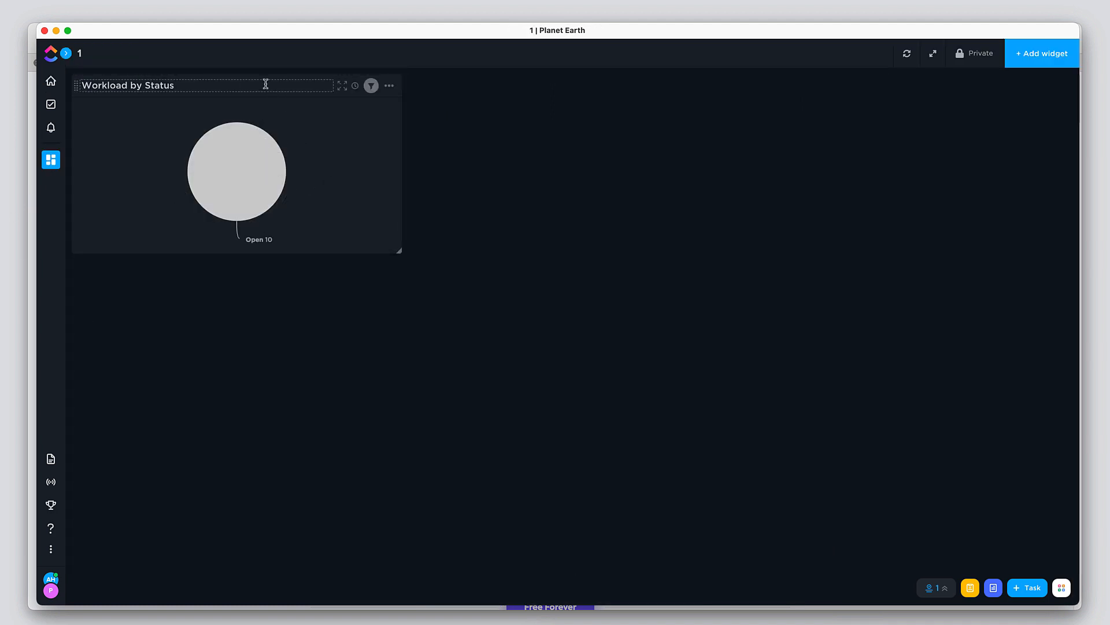
left_click_drag(399, 251, 467, 351)
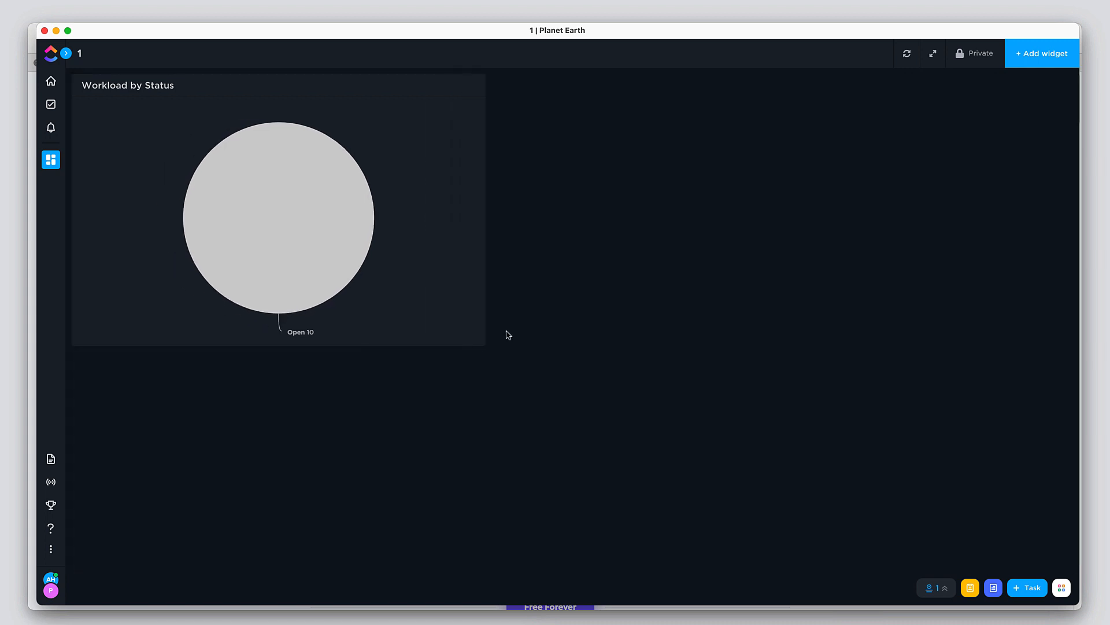
mouse_move(218, 195)
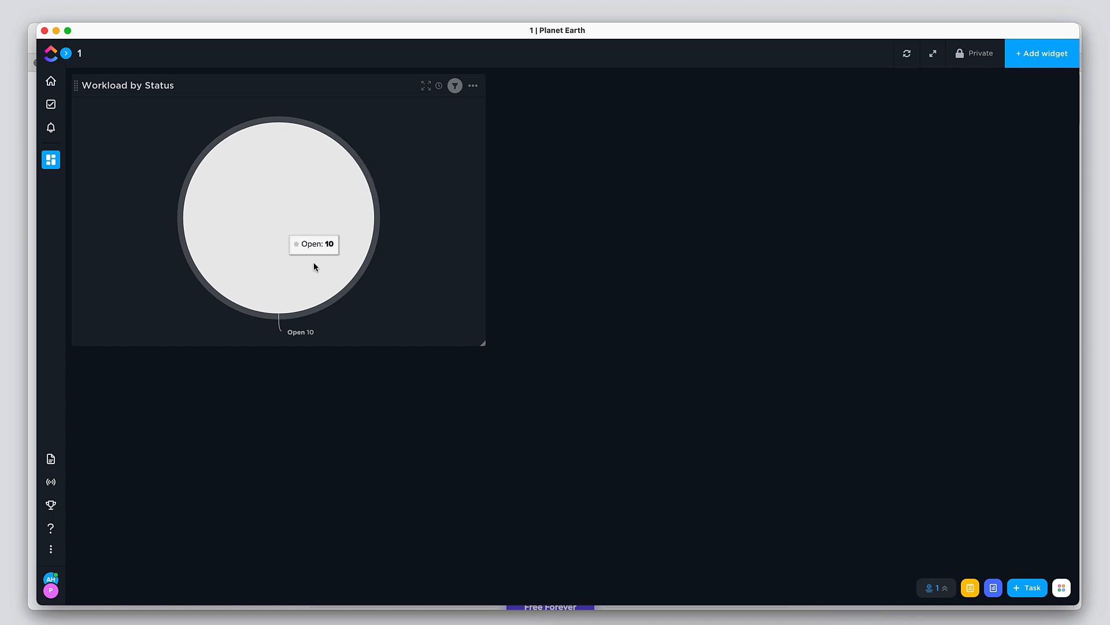
Add a Task List widget for the Demo space's Habits list, grouped by status, and resize it taller to fit all its tasks
left_click(1058, 53)
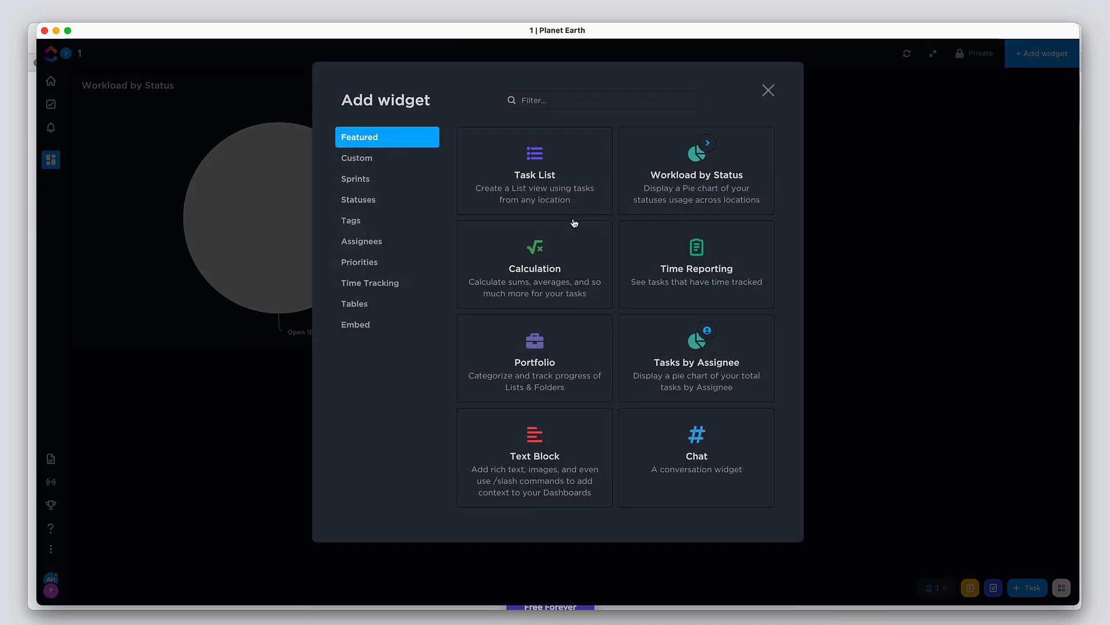
left_click(540, 165)
left_click(373, 239)
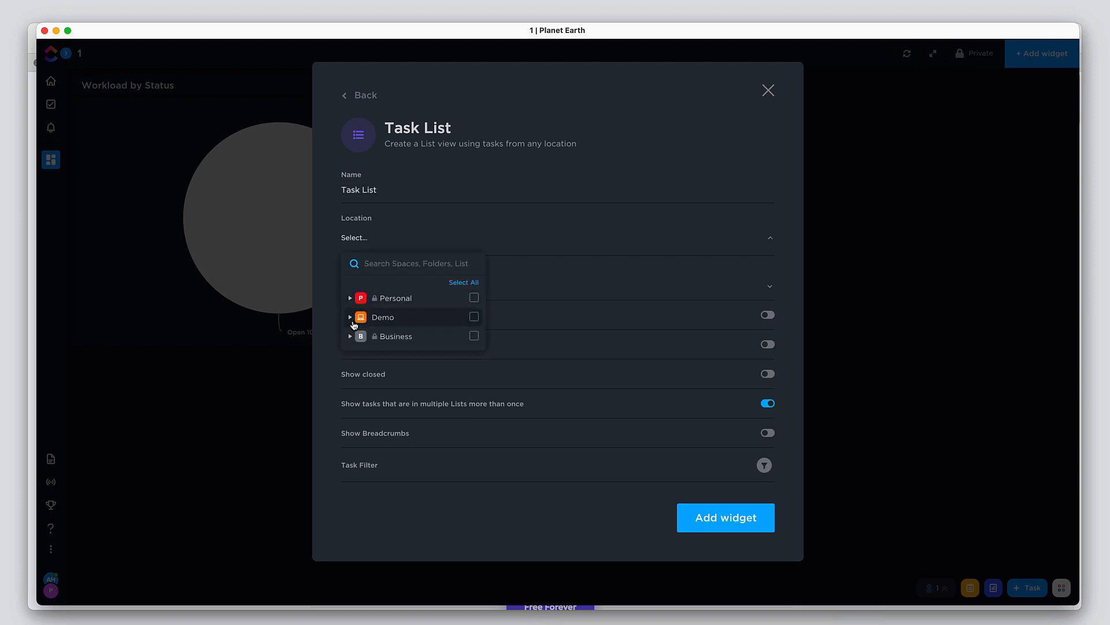
left_click(350, 317)
left_click(384, 335)
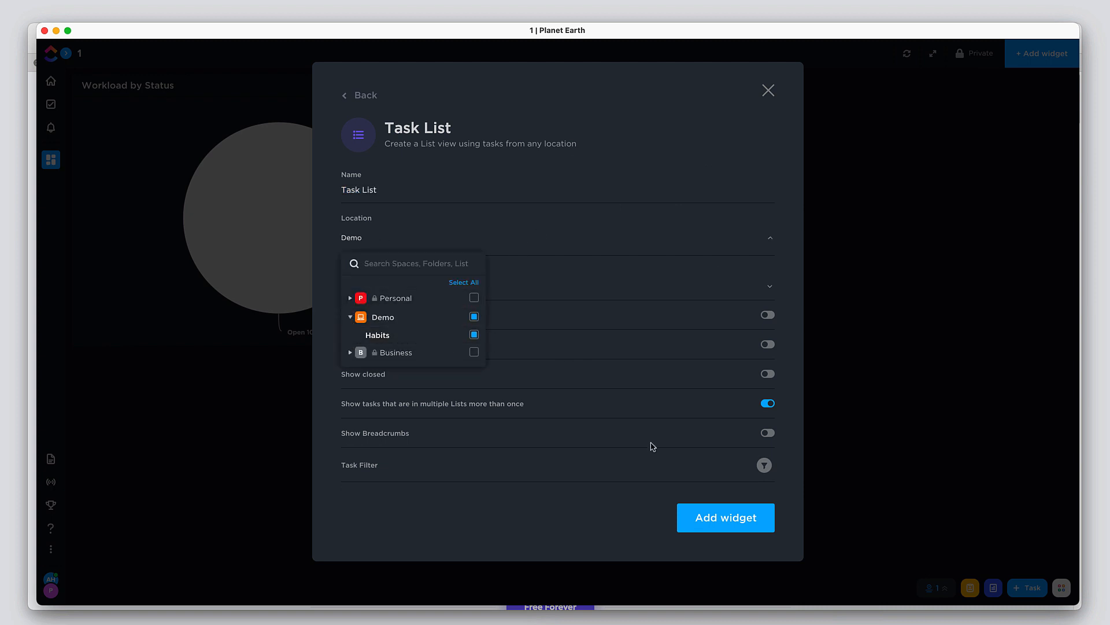
left_click(397, 502)
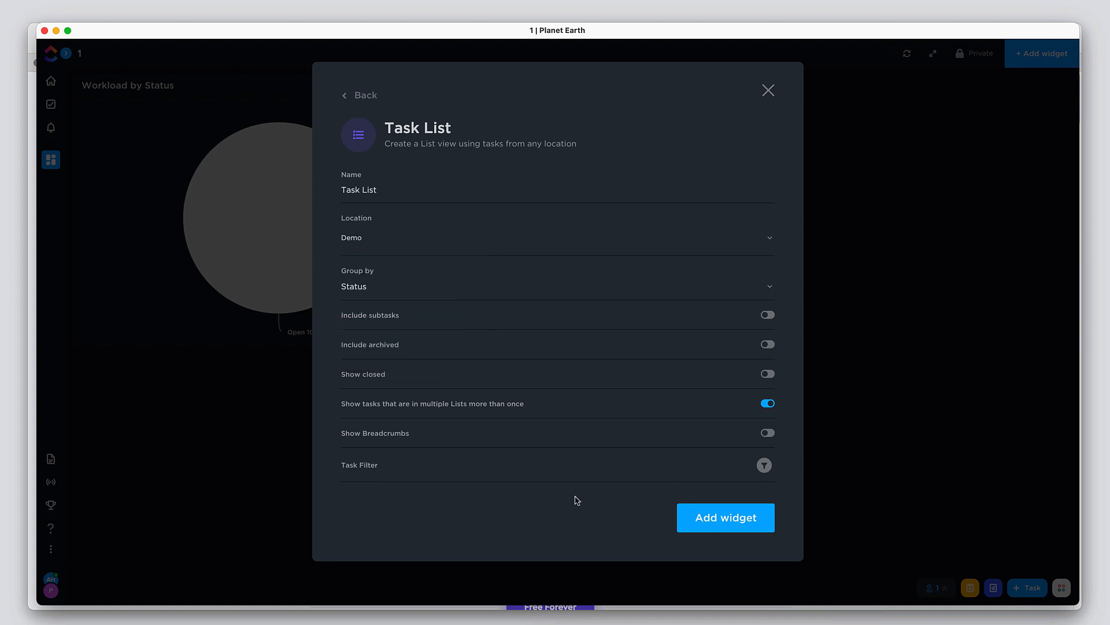
left_click(711, 525)
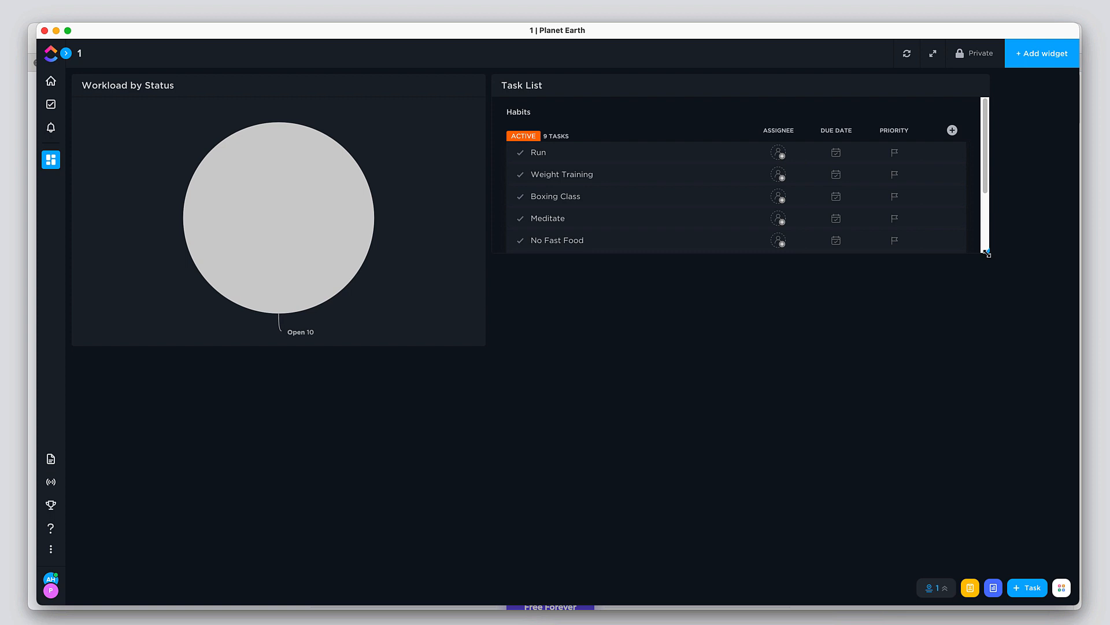
left_click_drag(987, 252, 944, 344)
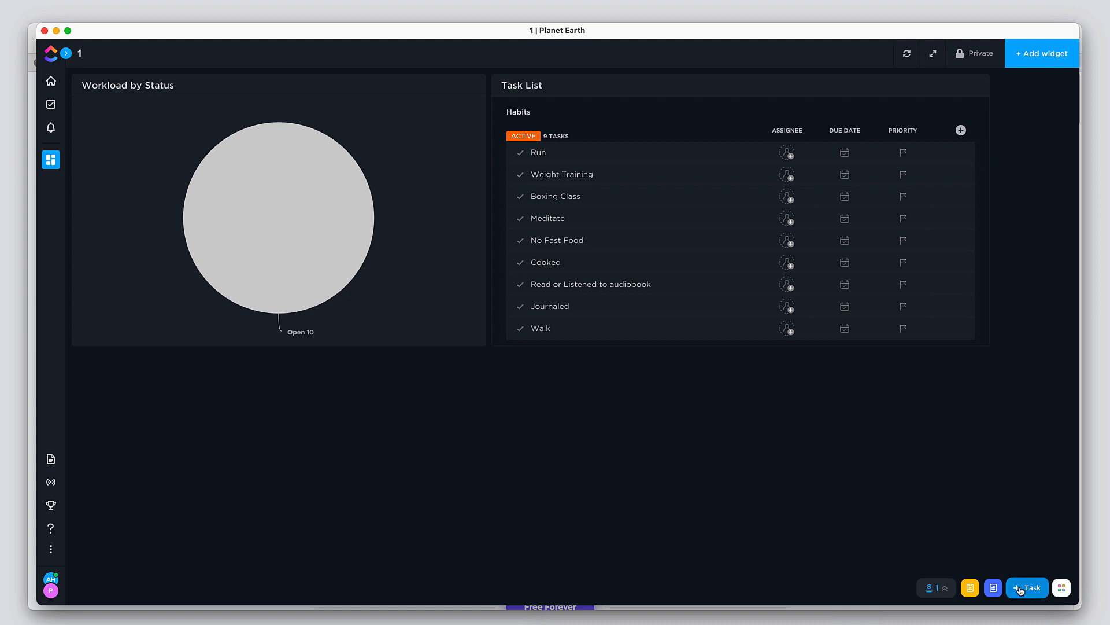
View the quick-action tools and the saved notes in the Notepad, and close the Notepad
left_click(1063, 590)
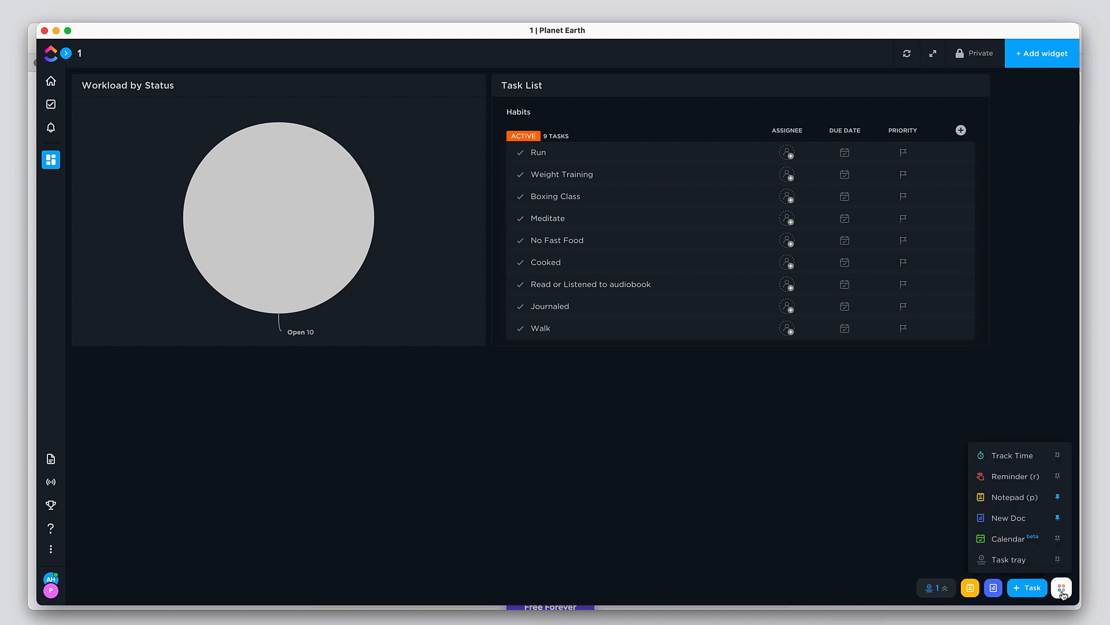
left_click(1025, 499)
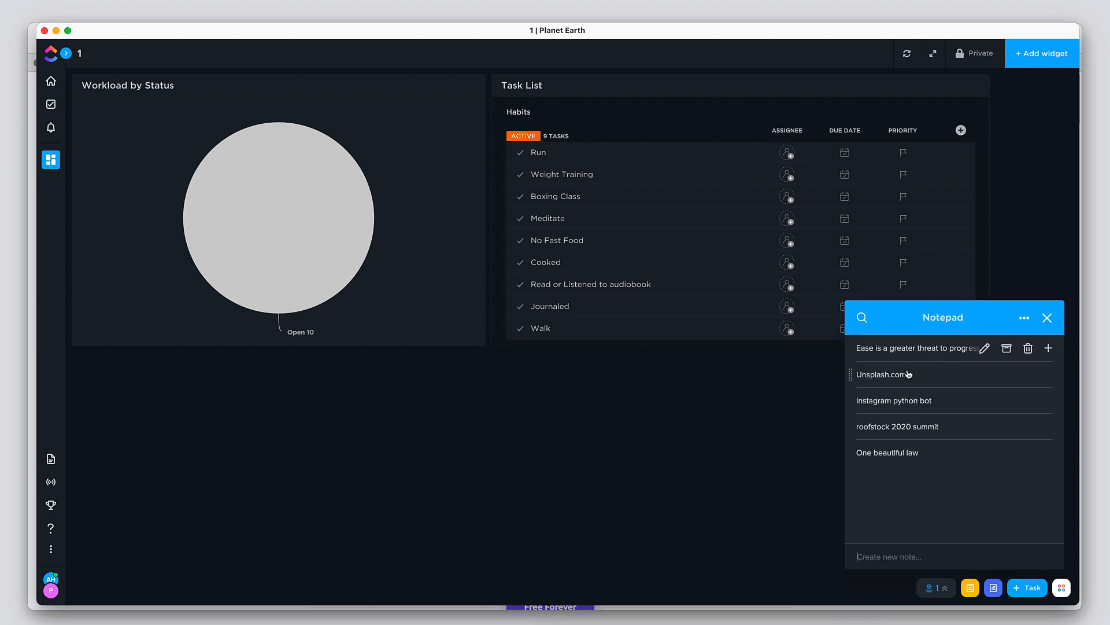
left_click(1047, 318)
Remove the Chest - Back Workout task from the task tray and pin Reminder to the quick actions
left_click(1062, 588)
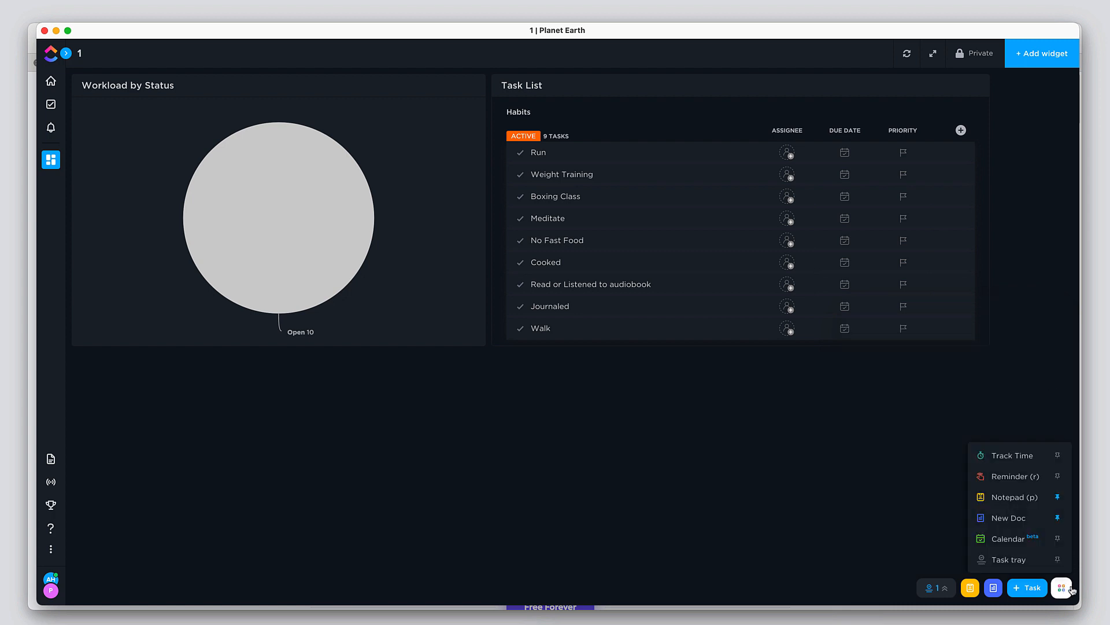
left_click(1011, 560)
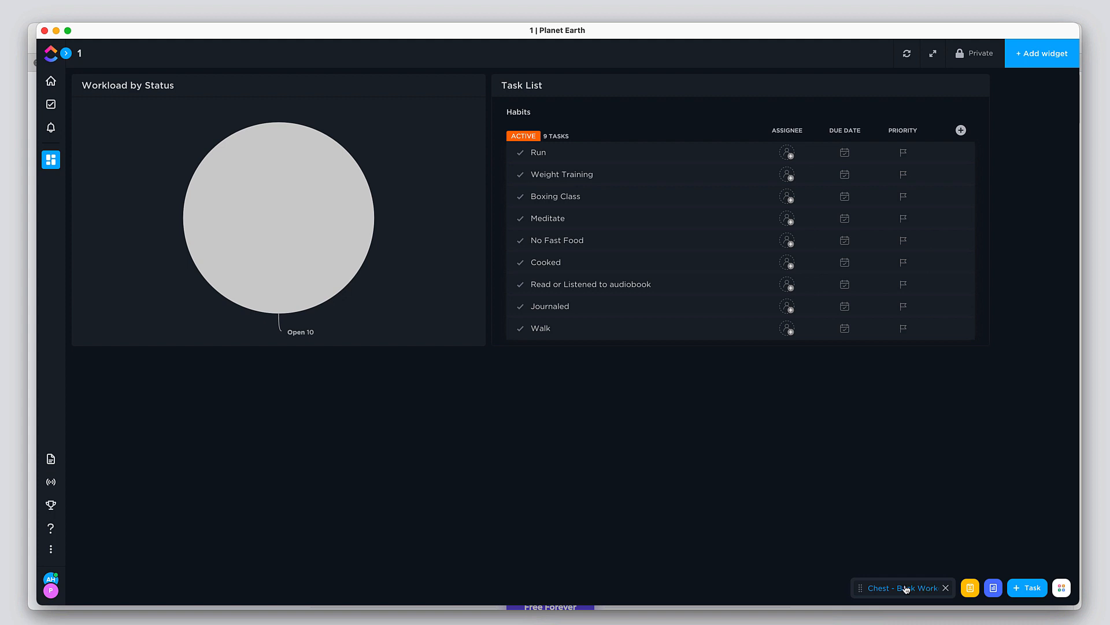
left_click(946, 588)
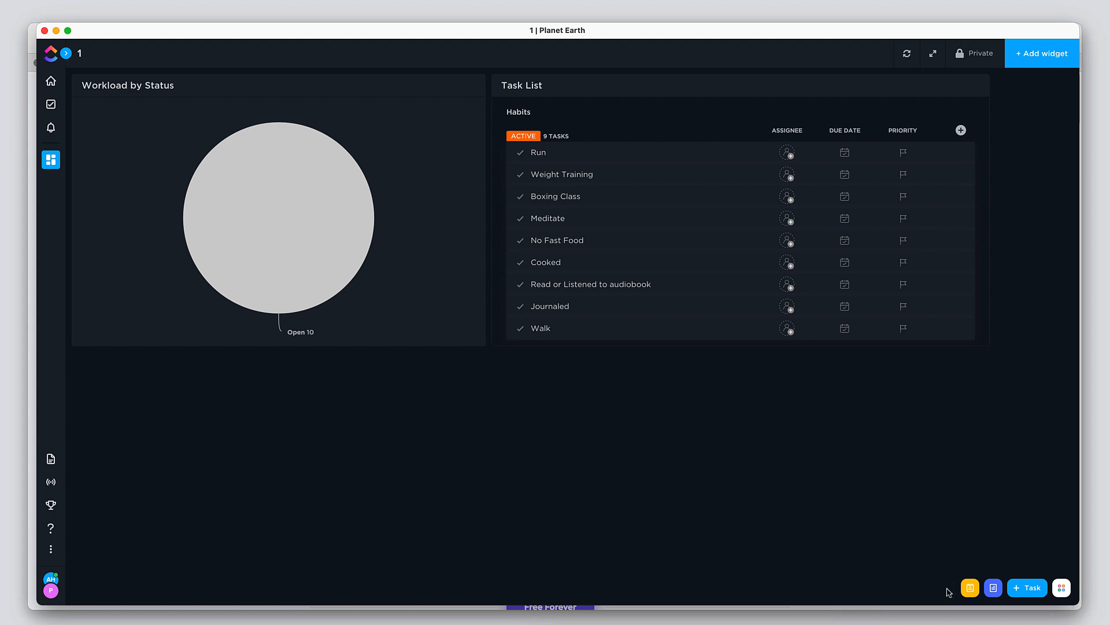
left_click(1062, 588)
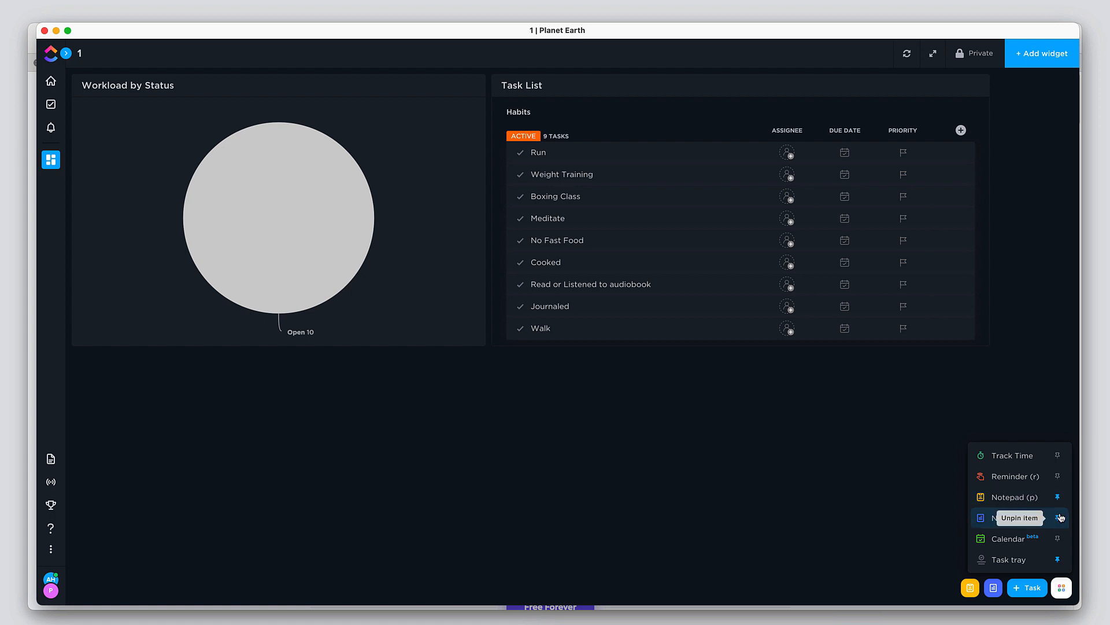
left_click(1057, 476)
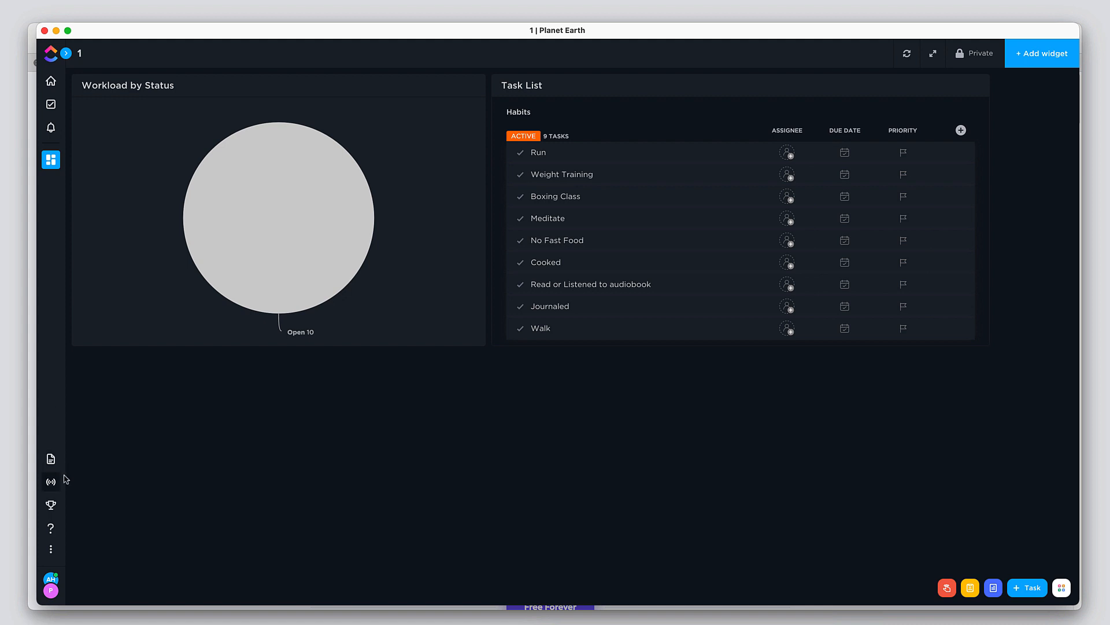
Open the Exercise More goal and view the progress details of its weight training target
left_click(51, 506)
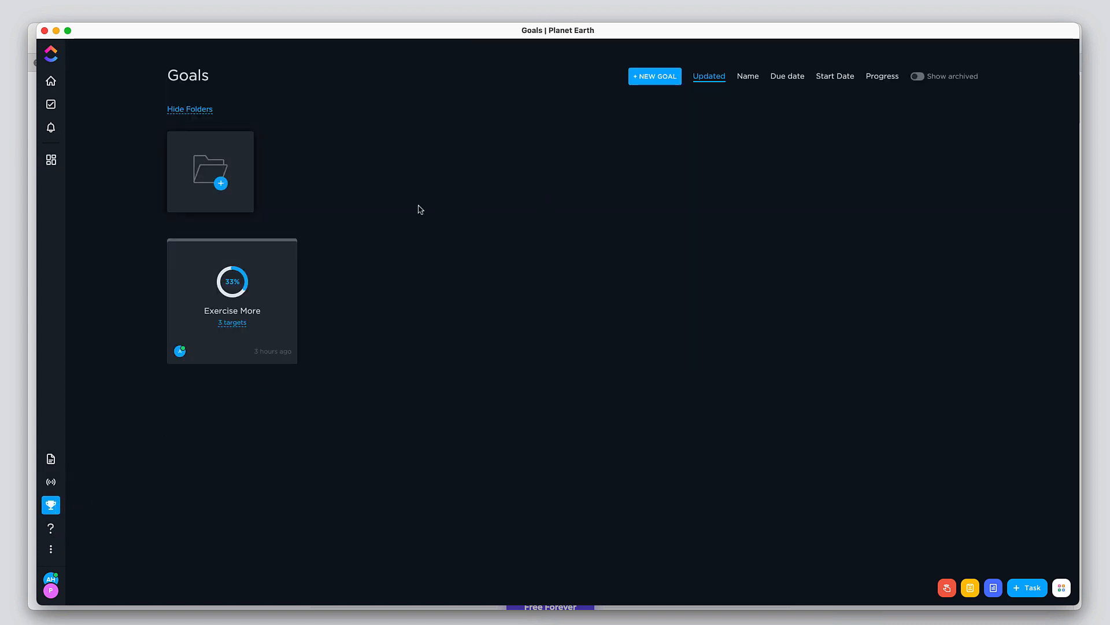
left_click(237, 321)
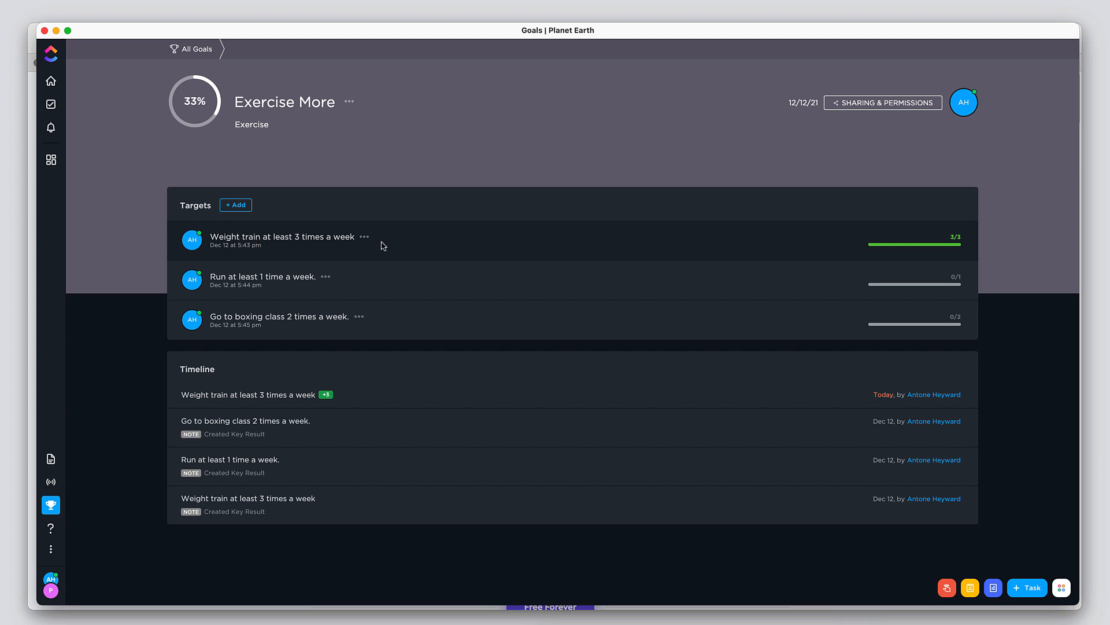
left_click(331, 250)
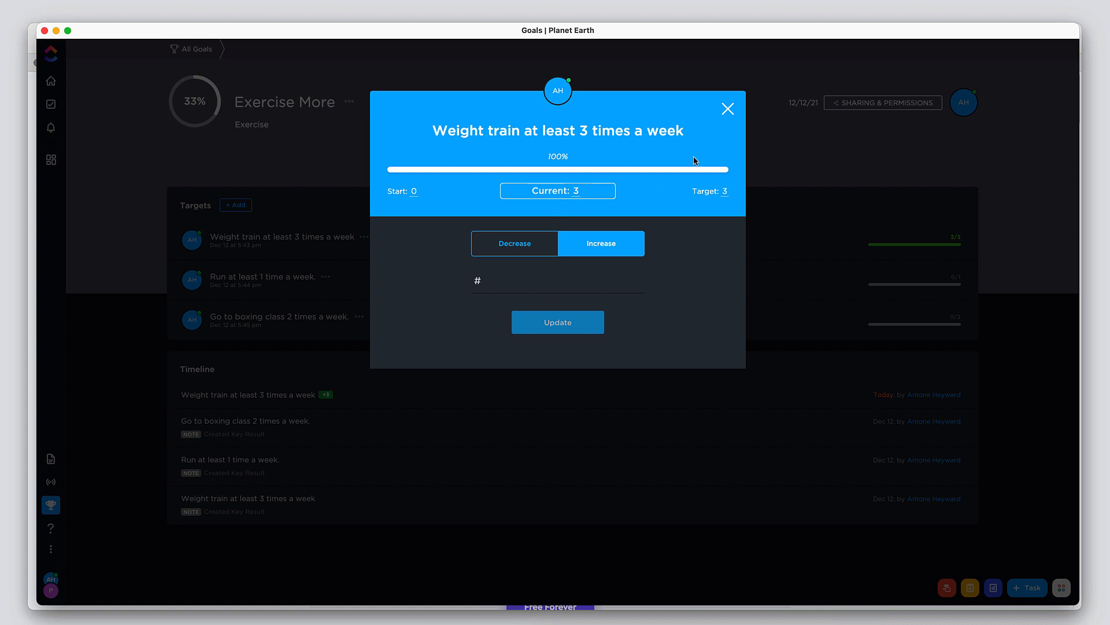
left_click(728, 109)
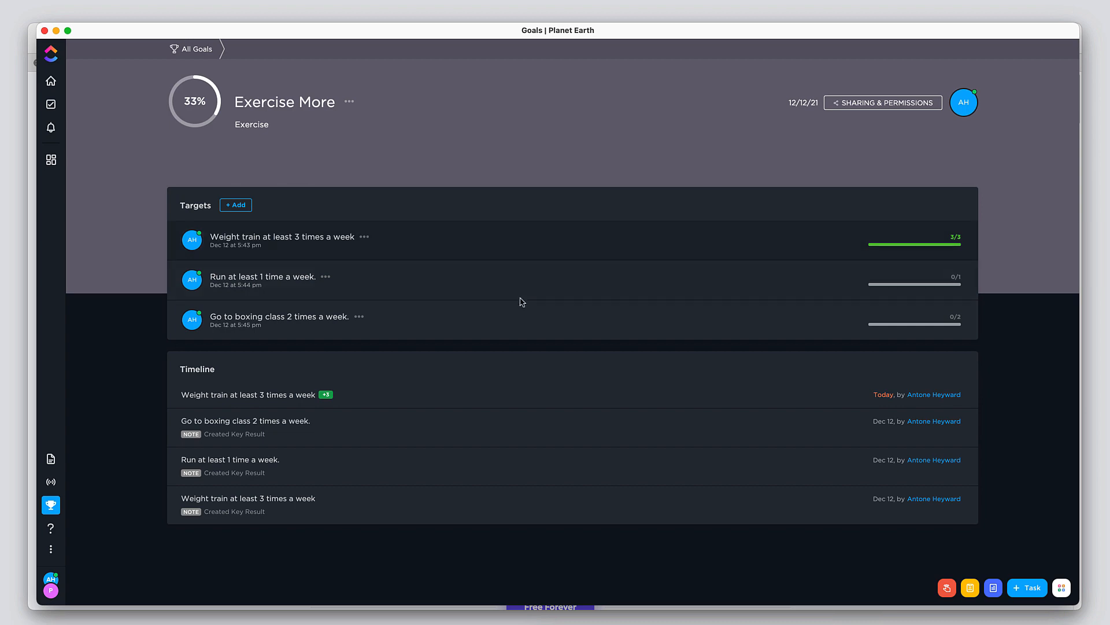
Increase the progress of the "Run at least 1 time a week." target by 1
left_click(277, 283)
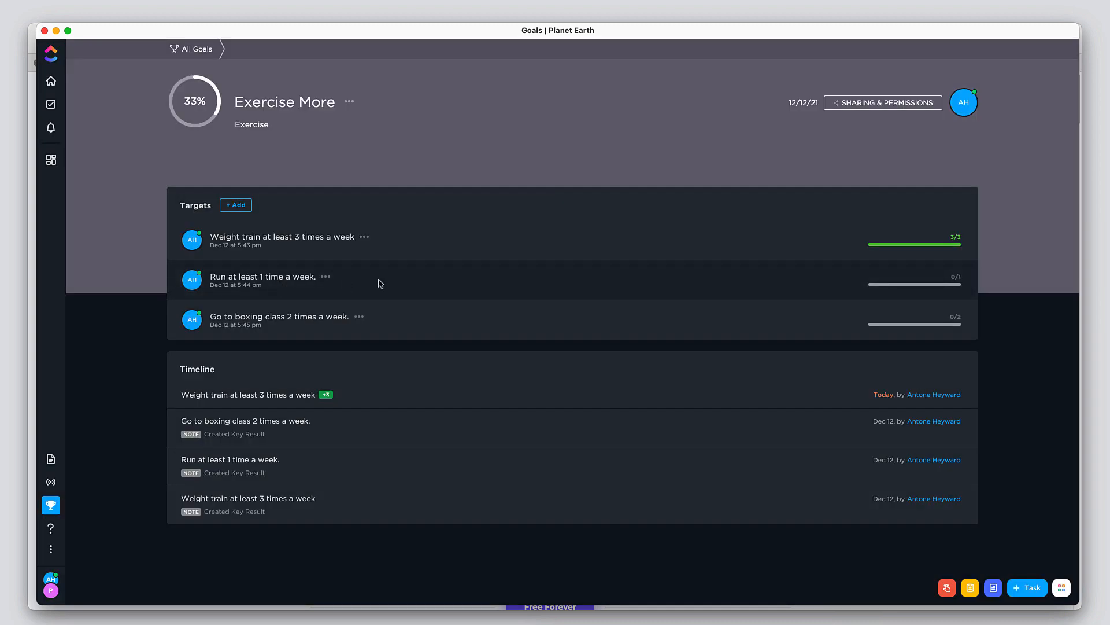
left_click(271, 277)
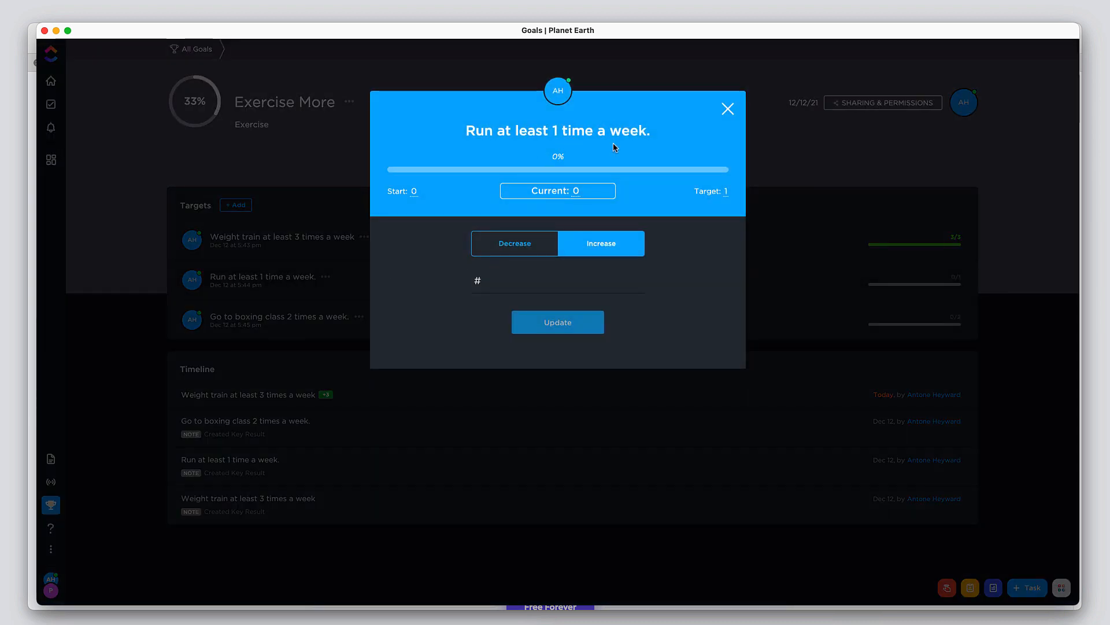
left_click(610, 280)
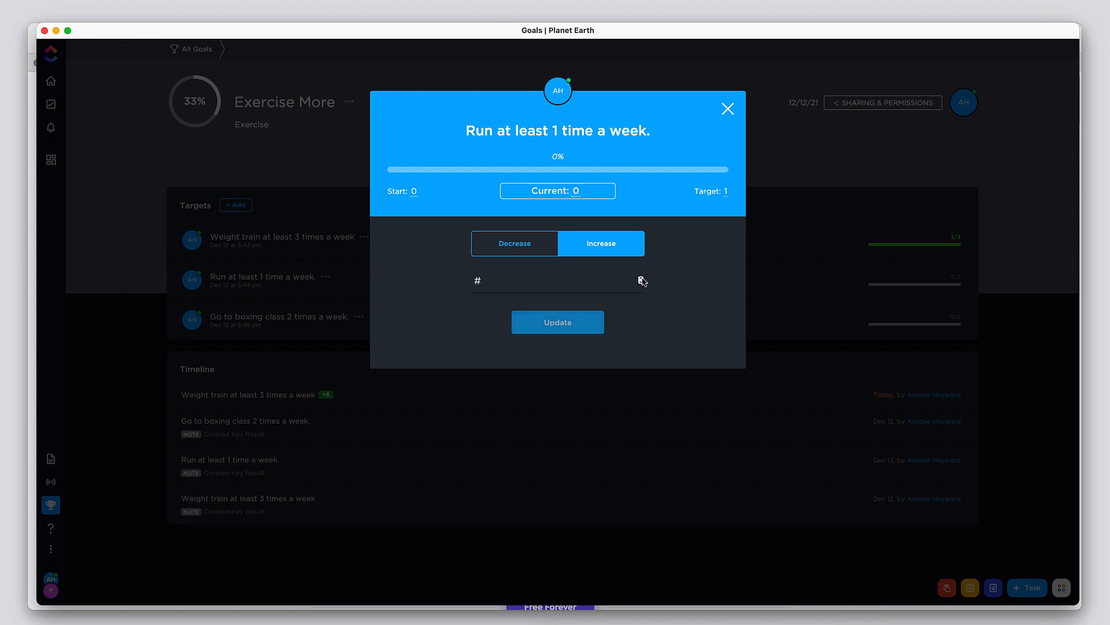
type("1")
left_click(563, 322)
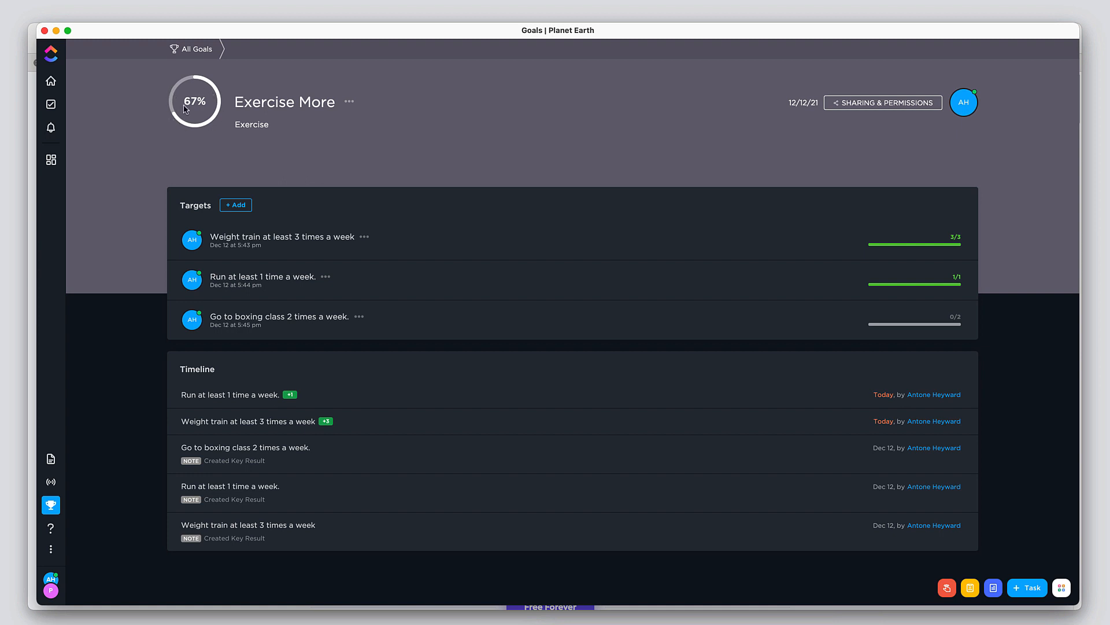
Increase the progress of the "Go to boxing class 2 times a week." target by 2
left_click(266, 320)
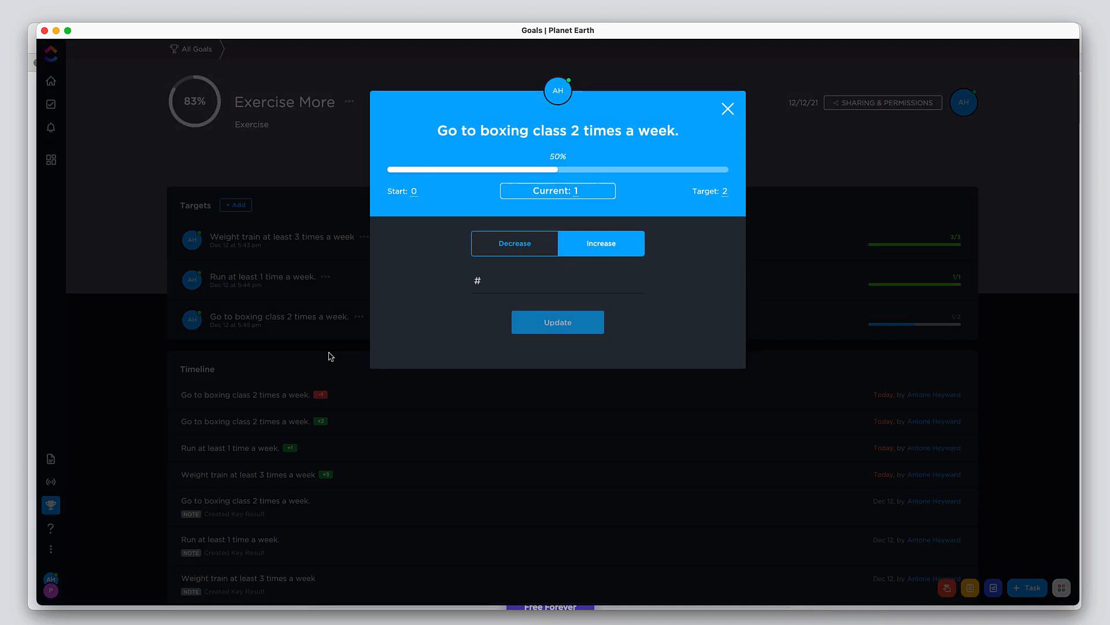
left_click(640, 279)
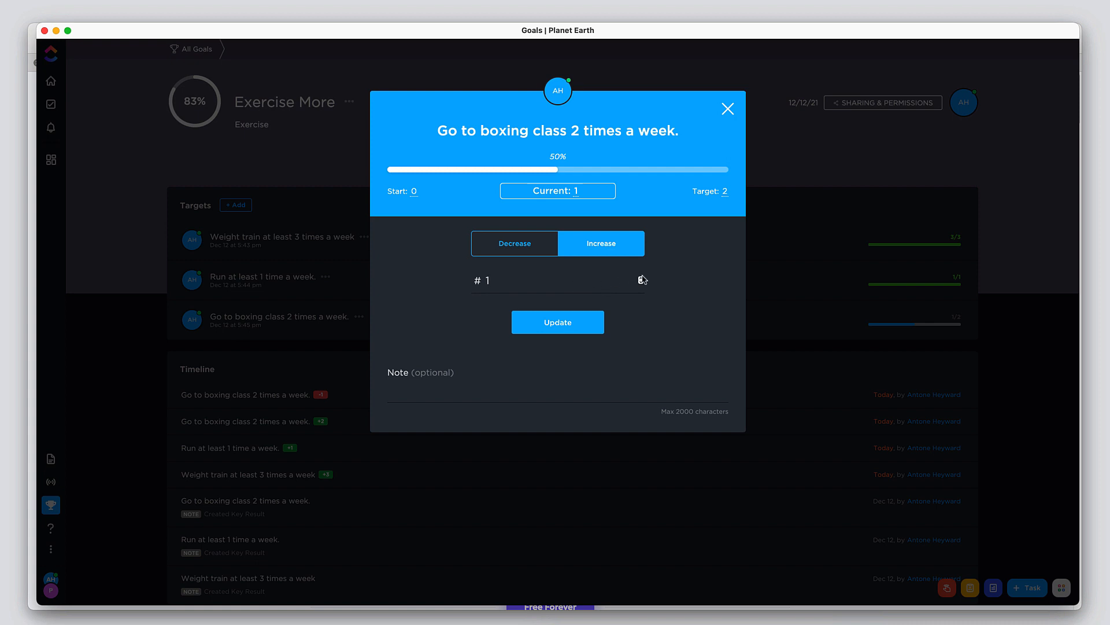
left_click(553, 324)
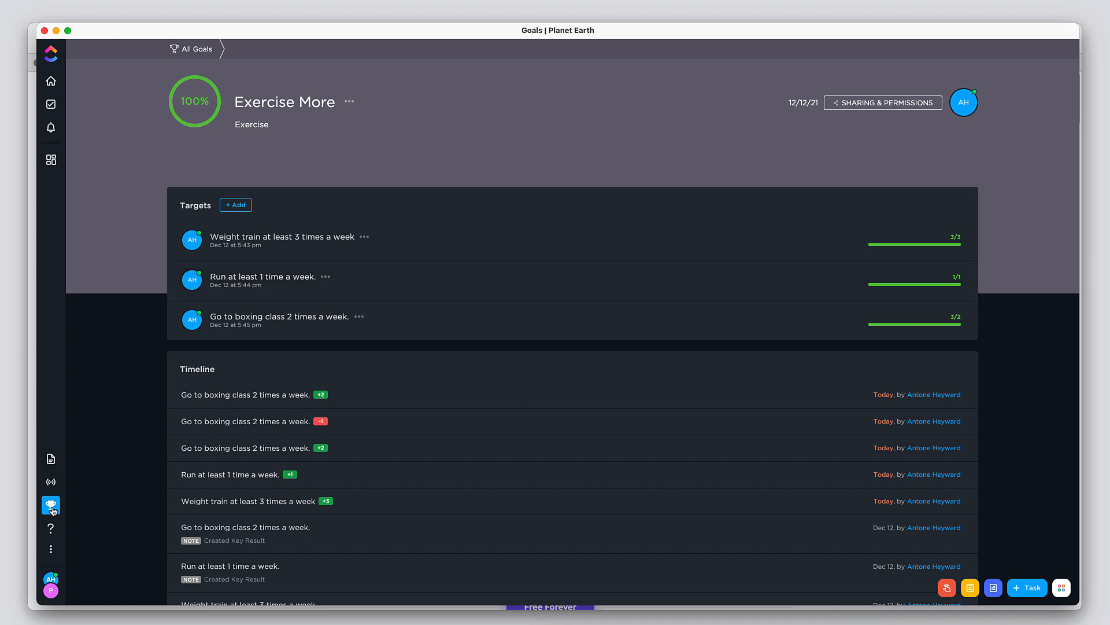
View the help Resource Center, the workspace options and the available integrations, and return to the Habits list
left_click(53, 531)
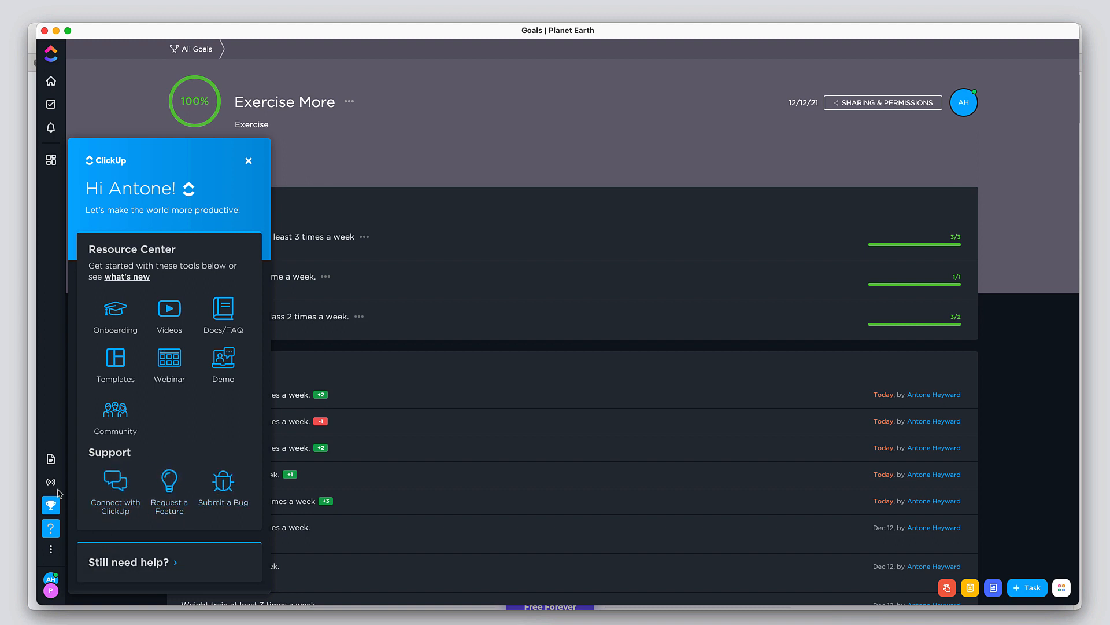
left_click(51, 590)
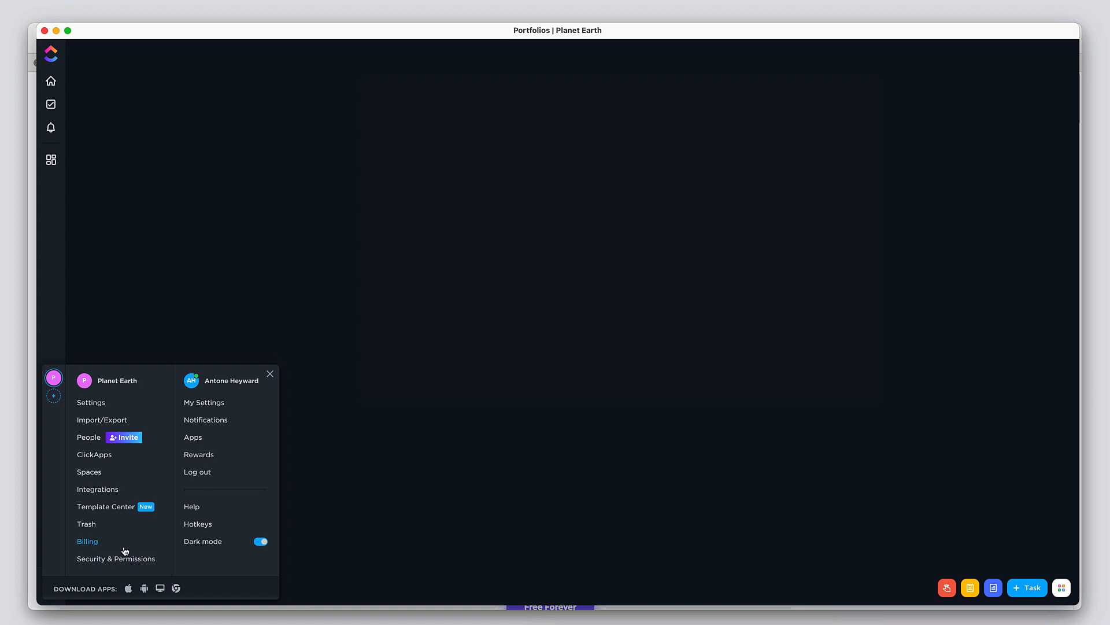
left_click(102, 495)
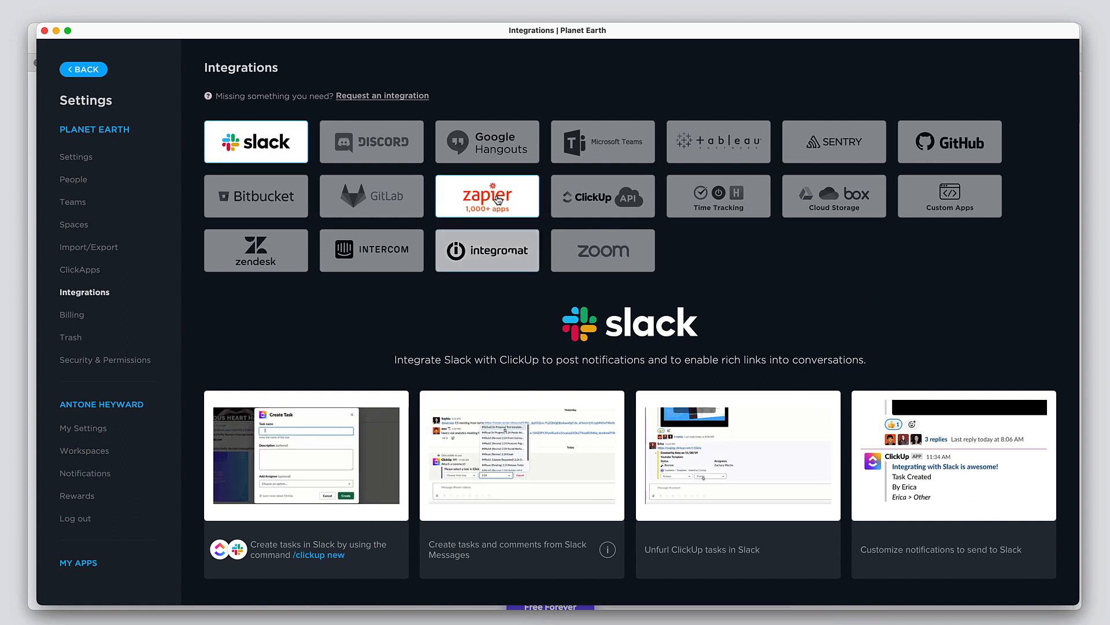
left_click(93, 72)
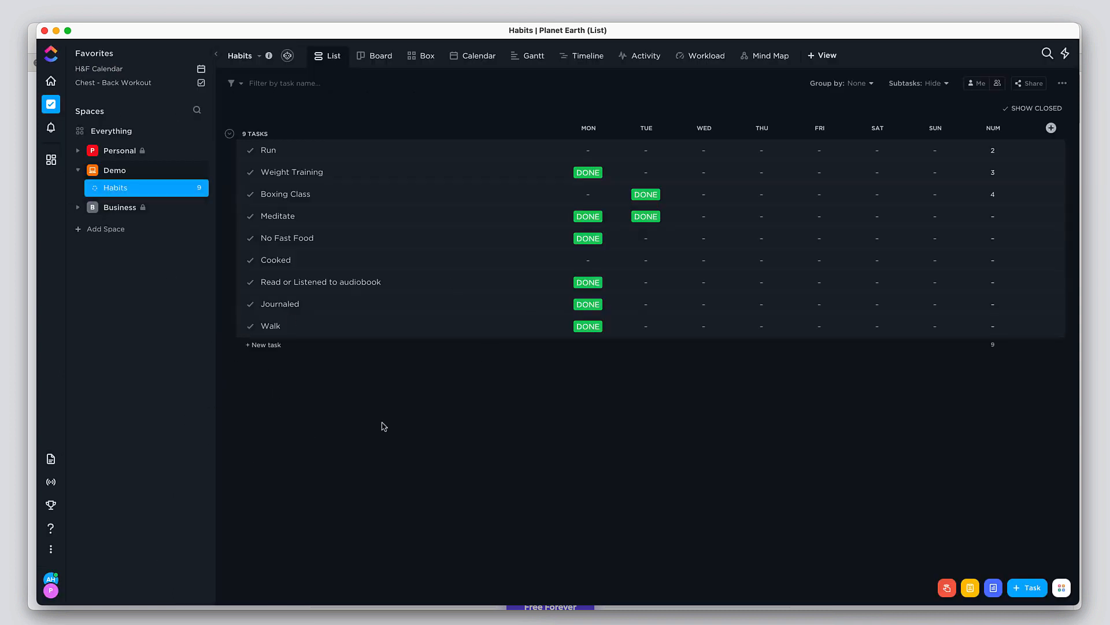
Switch to ClickUp's pricing page in the browser and examine the full comparison of the Free Forever, Unlimited, Business and Enterprise plans
left_click(33, 404)
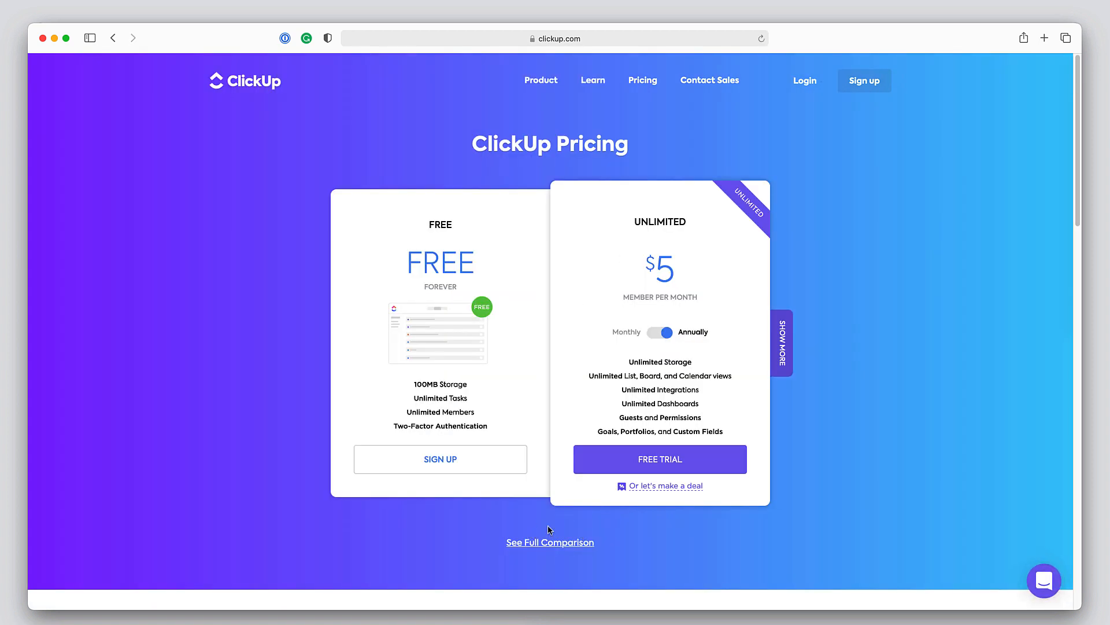
left_click(558, 543)
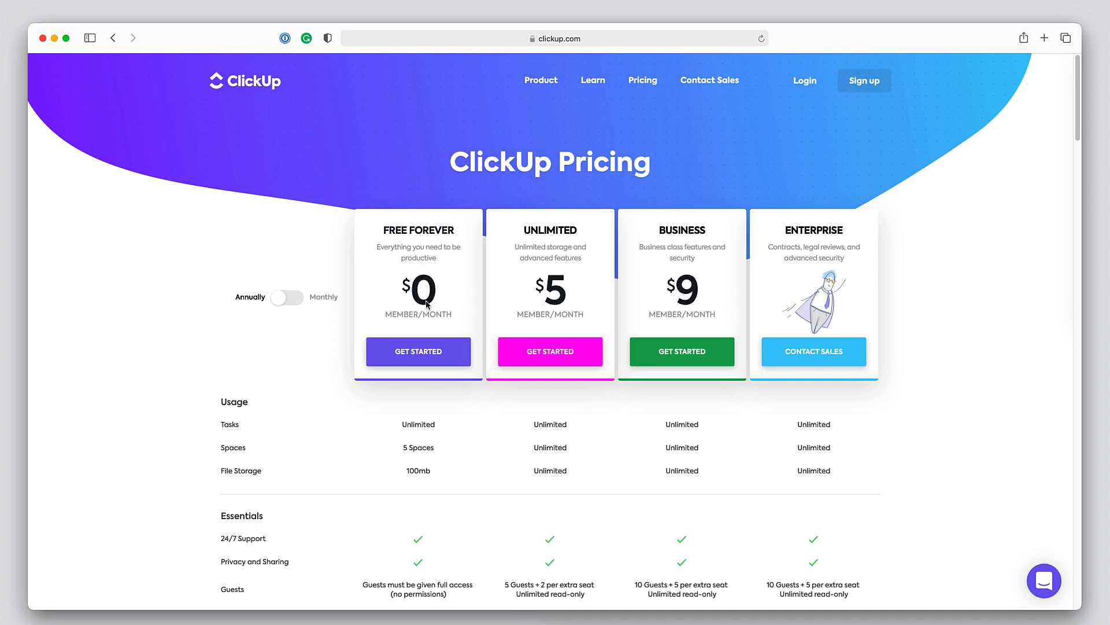
scroll(440, 418, "down", 2)
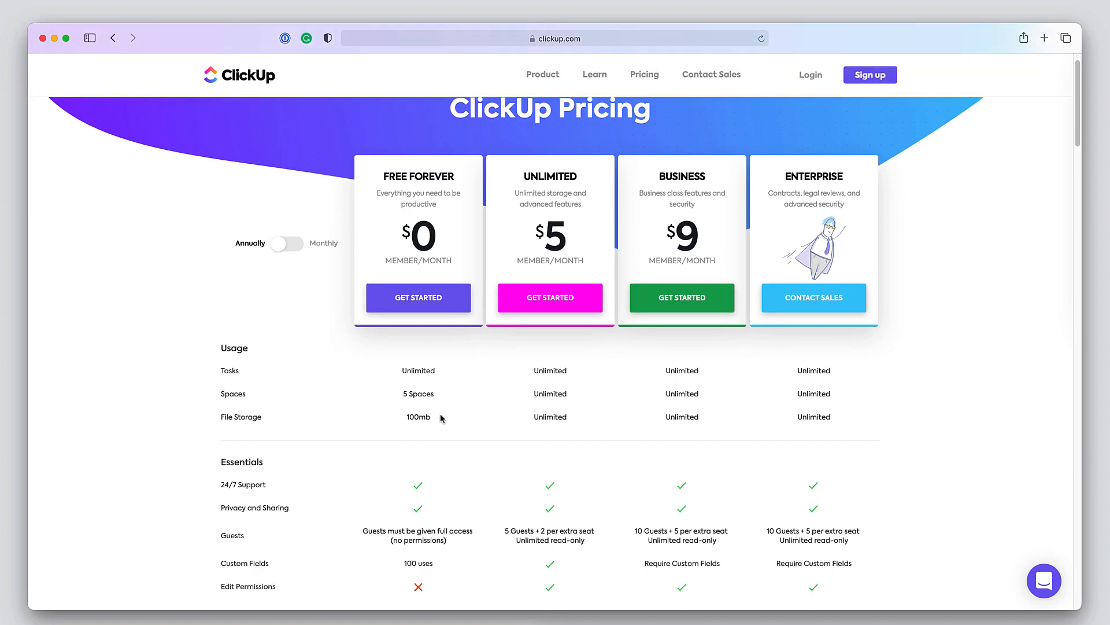
scroll(440, 418, "down", 1)
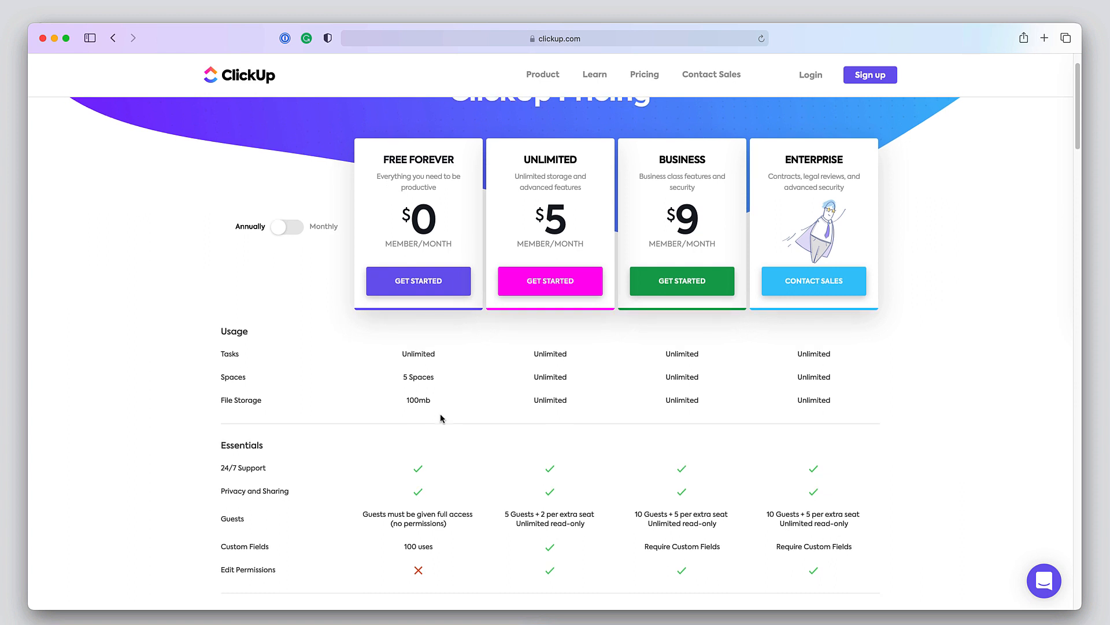
scroll(440, 417, "up", 2)
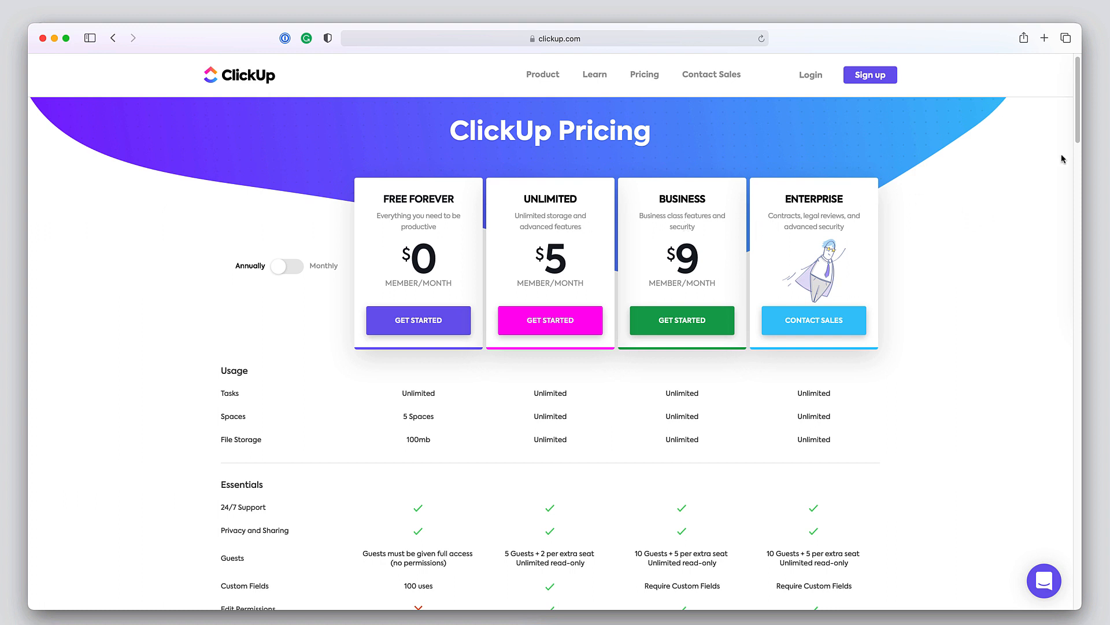
scroll(1079, 132, "down", 5)
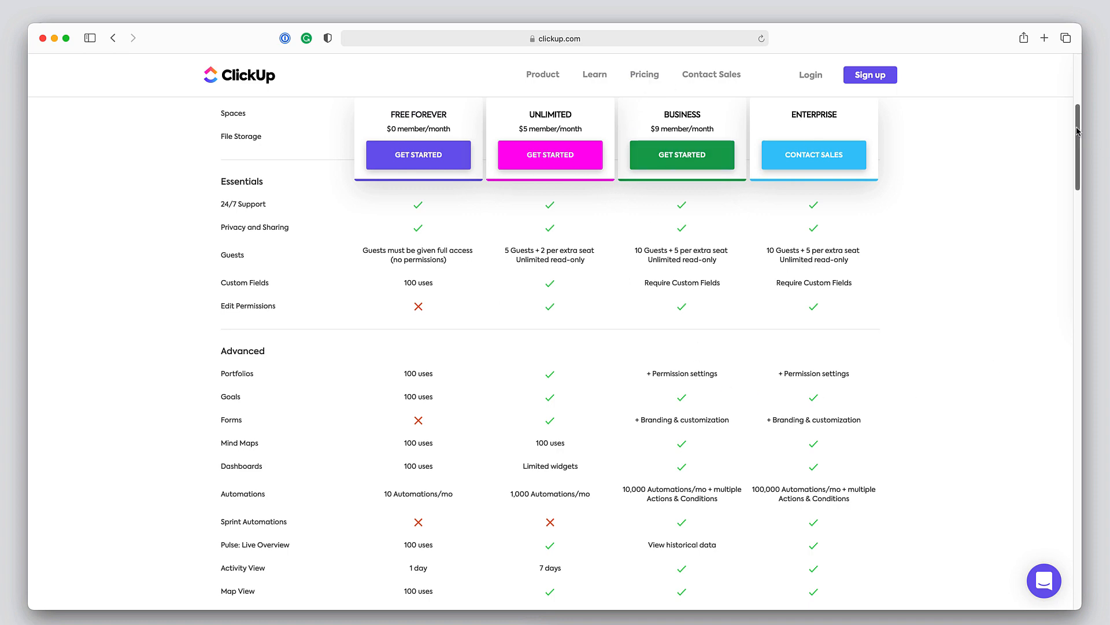
left_click_drag(1078, 131, 1075, 70)
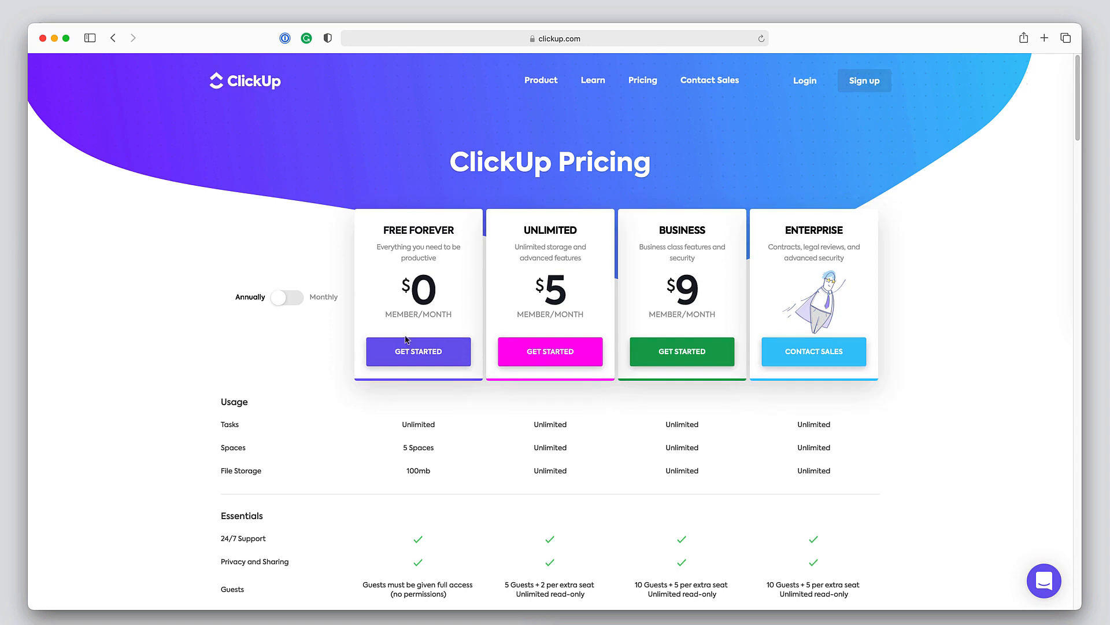